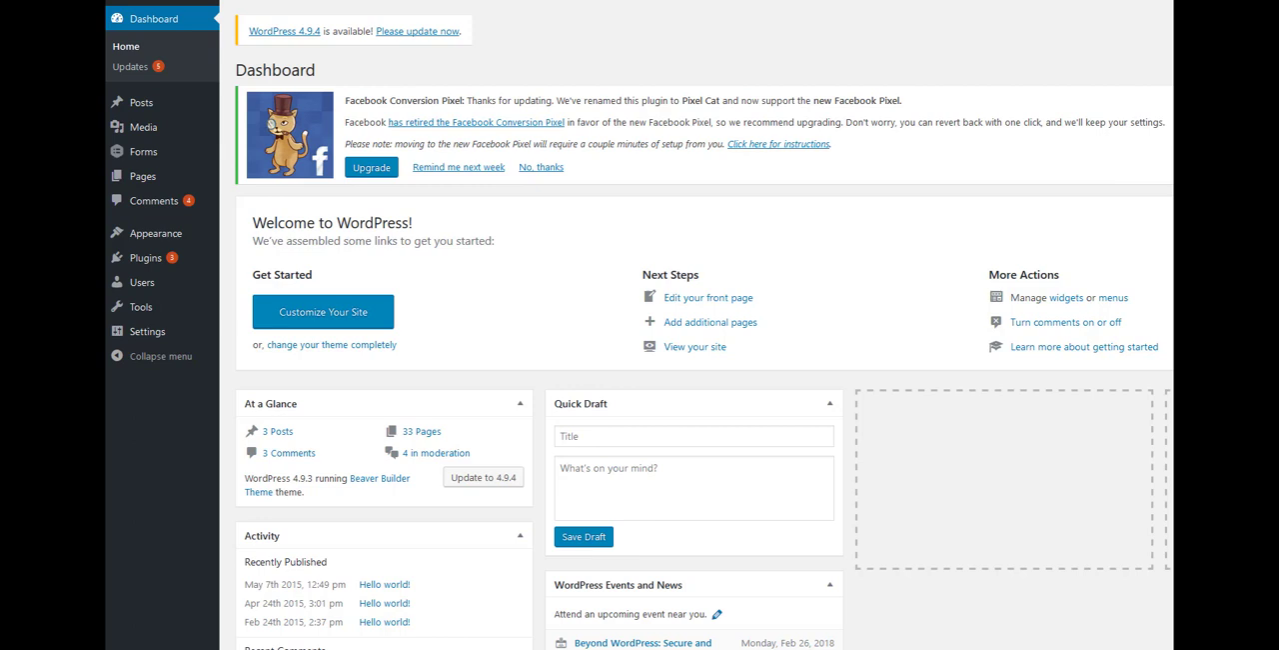
Step: Open the page listing the available Gravity Forms add-ons
mouse_move(148, 152)
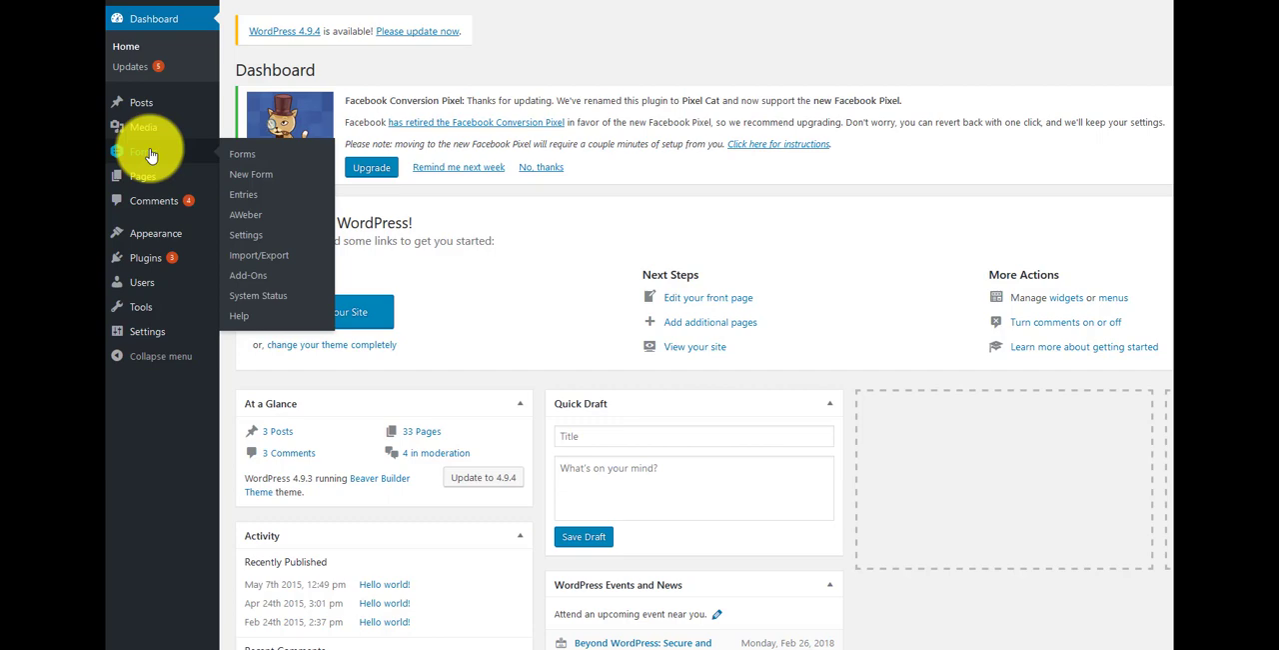
click(150, 155)
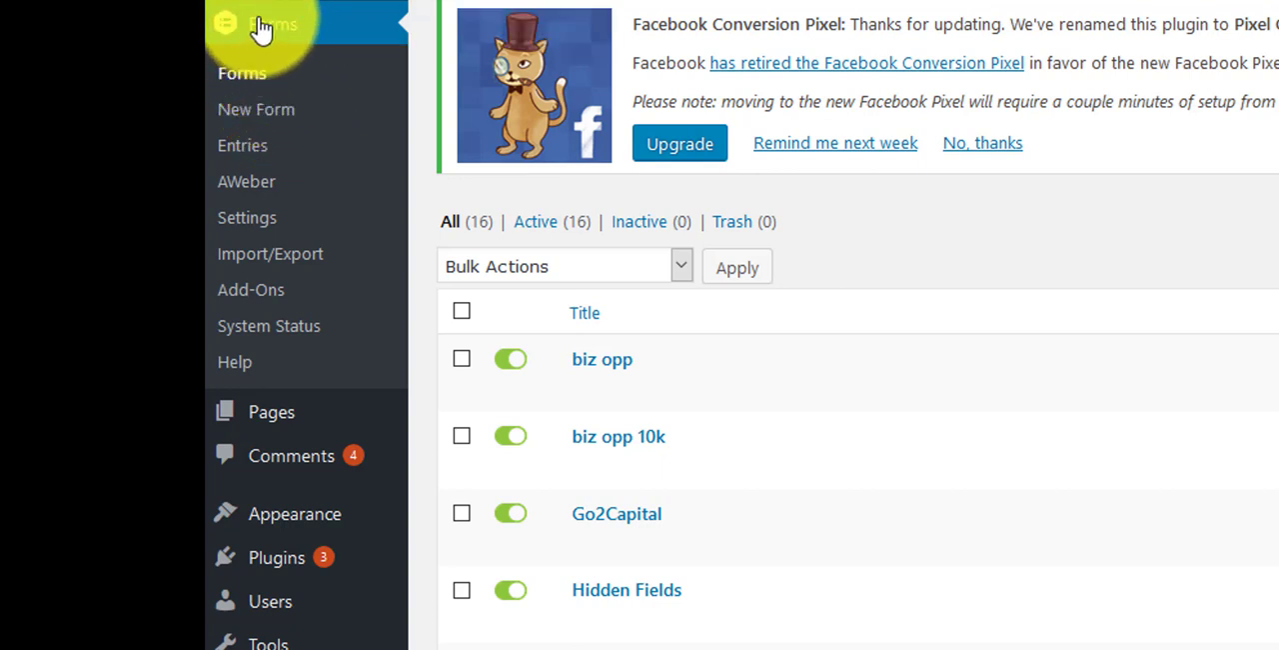
mouse_move(593, 388)
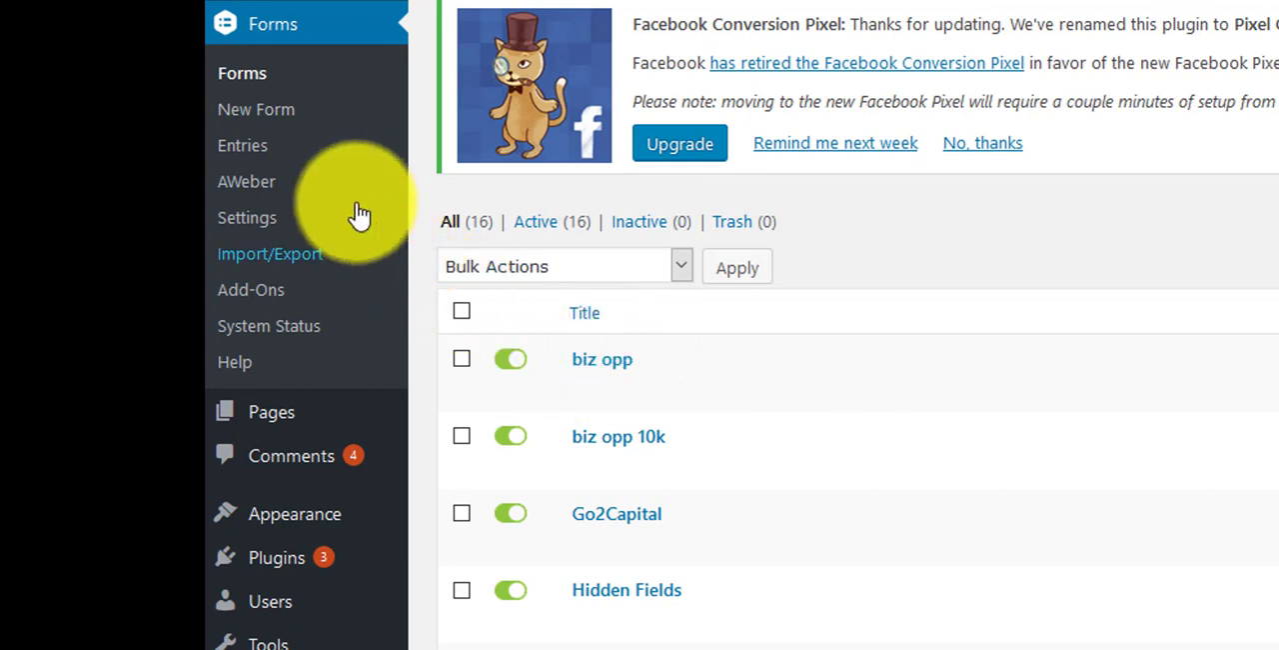
click(265, 305)
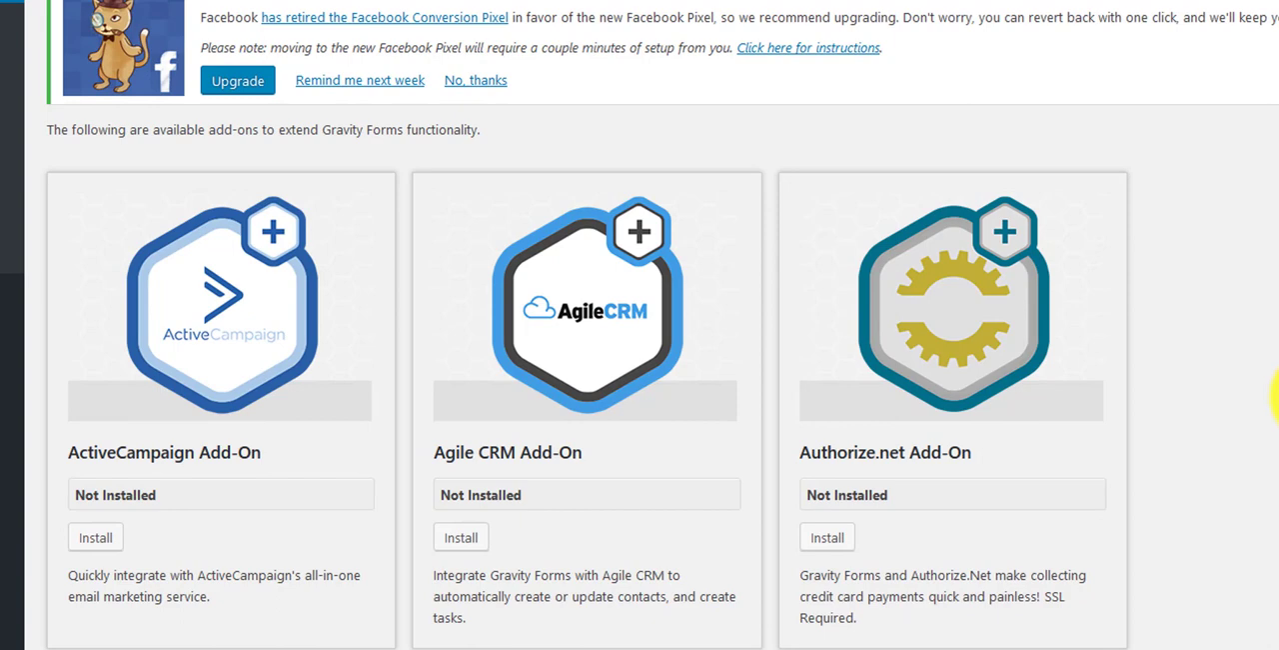
Step: Browse the full list of Gravity Forms add-ons to examine the available integrations and their installation status
scroll(1269, 395, down, 5)
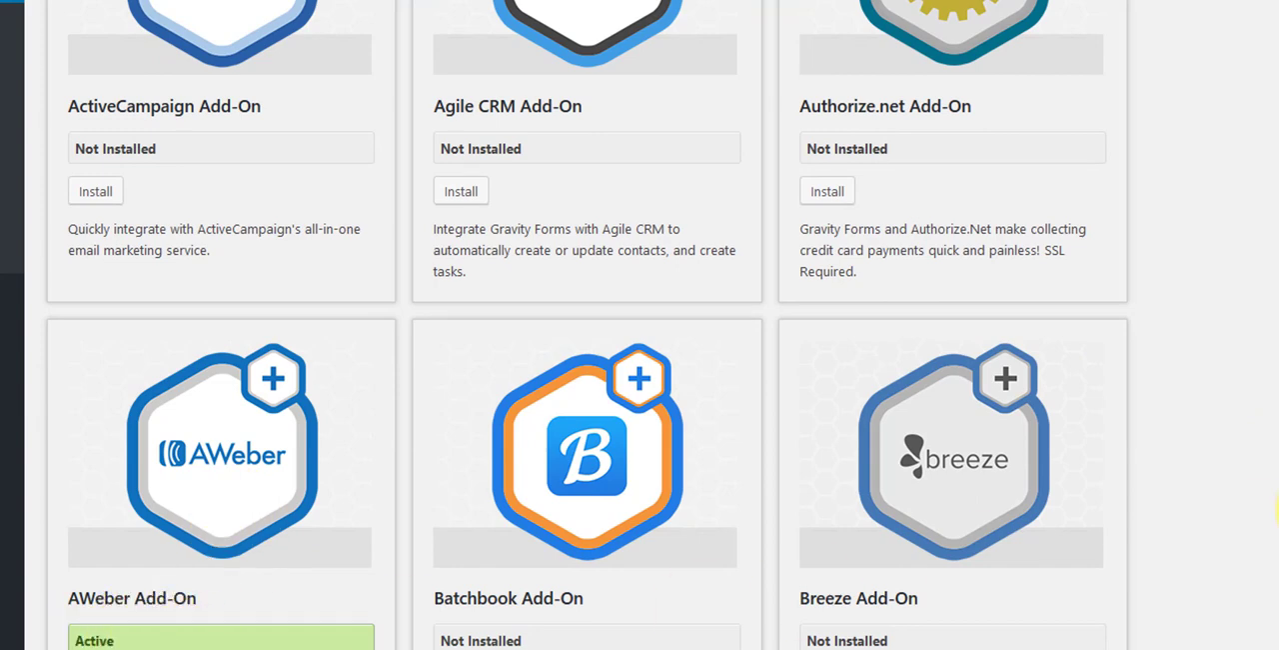
scroll(1276, 510, down, 10)
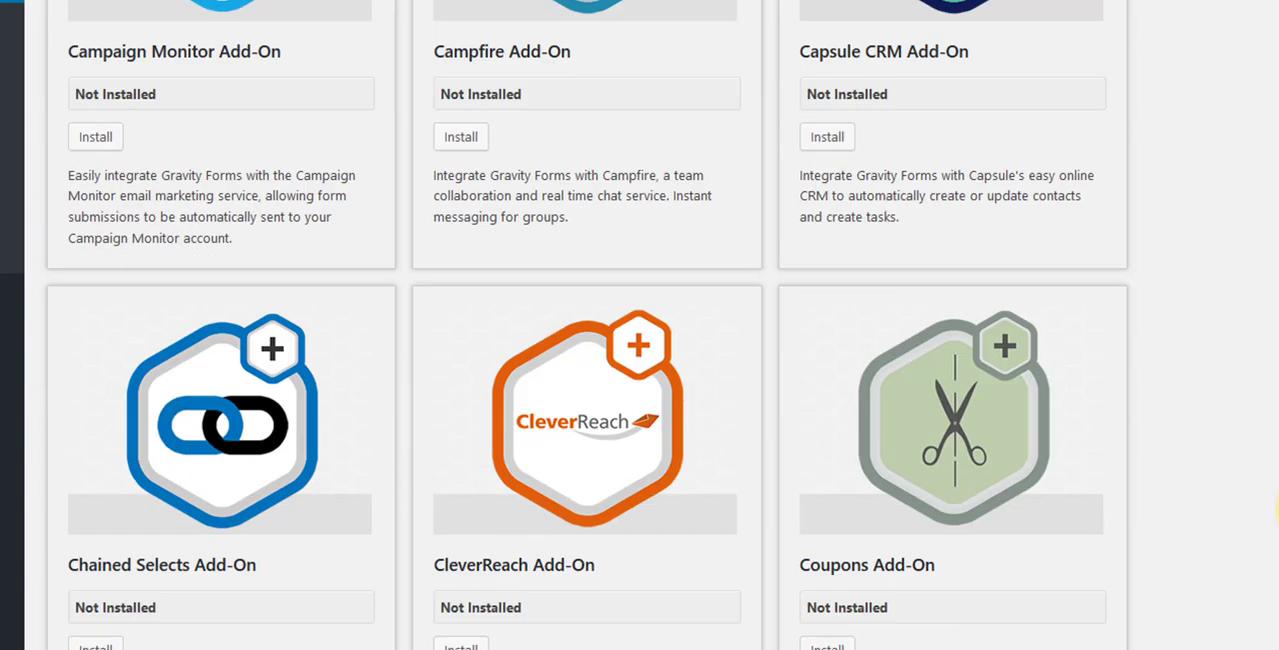
scroll(1276, 510, down, 9)
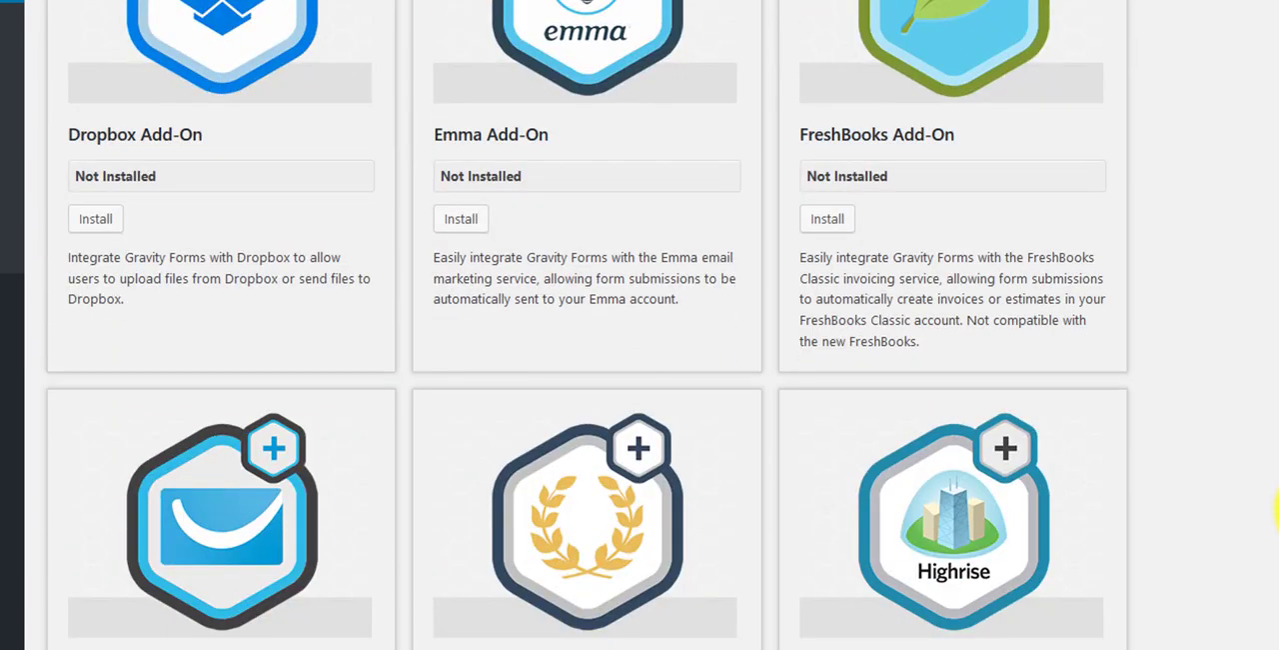
scroll(1276, 509, down, 4)
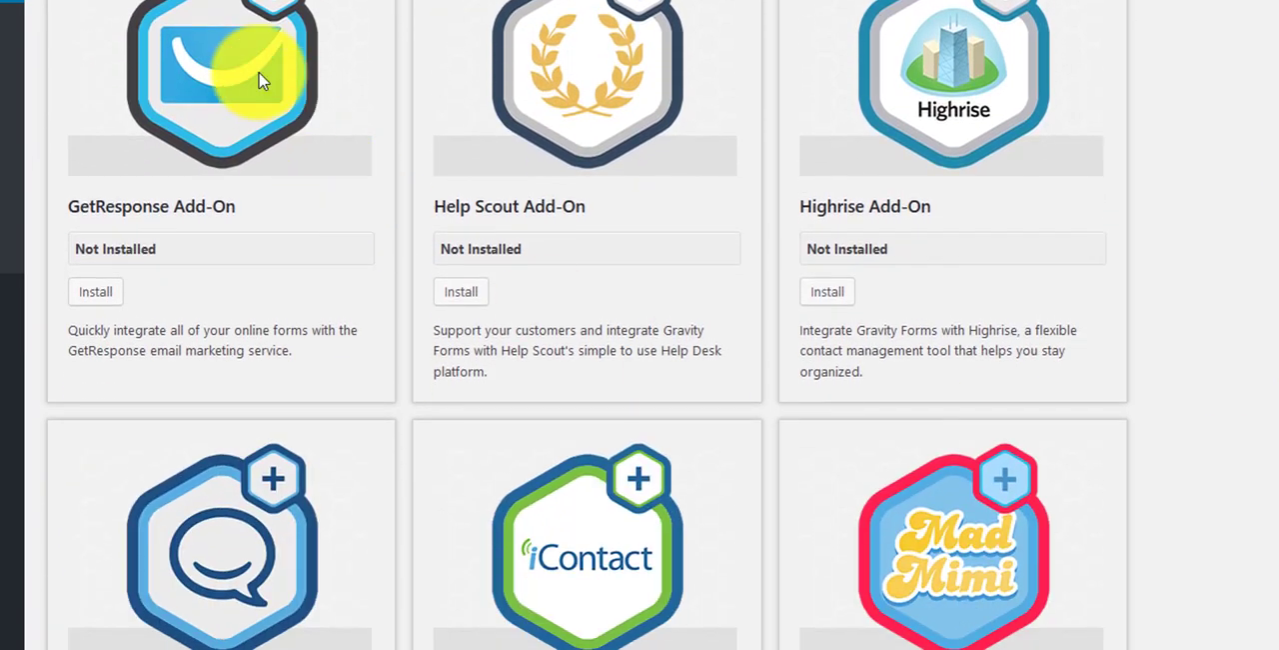
scroll(1136, 544, down, 3)
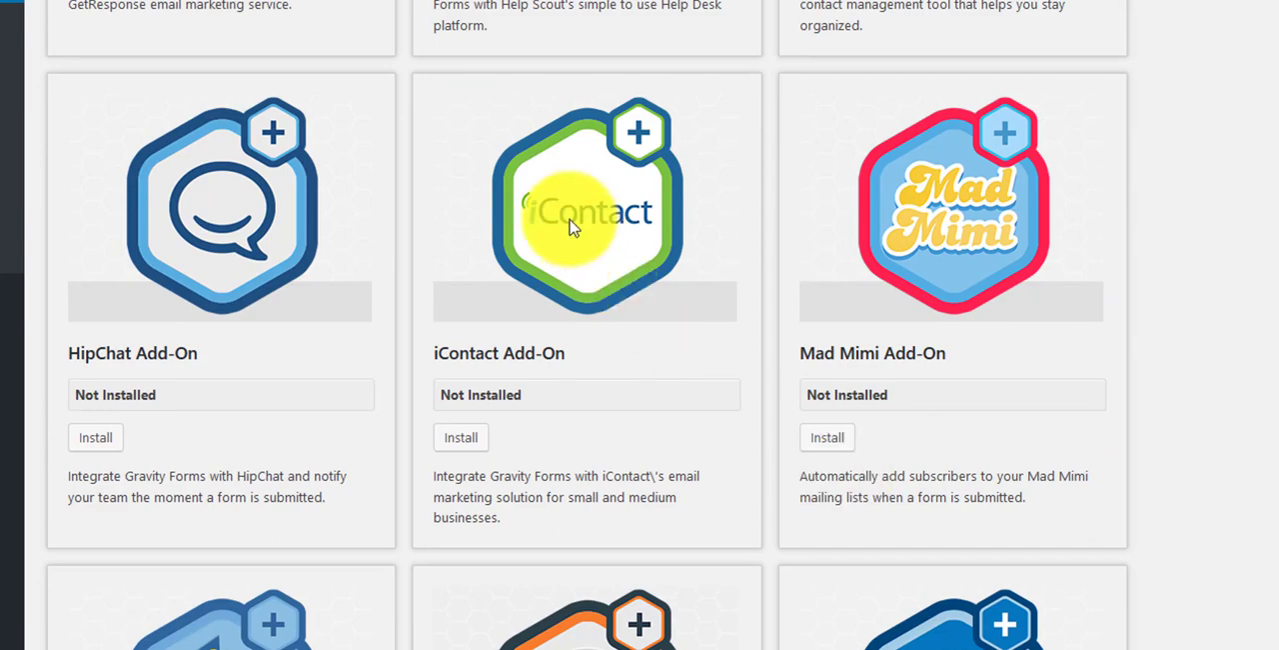
scroll(1210, 454, down, 3)
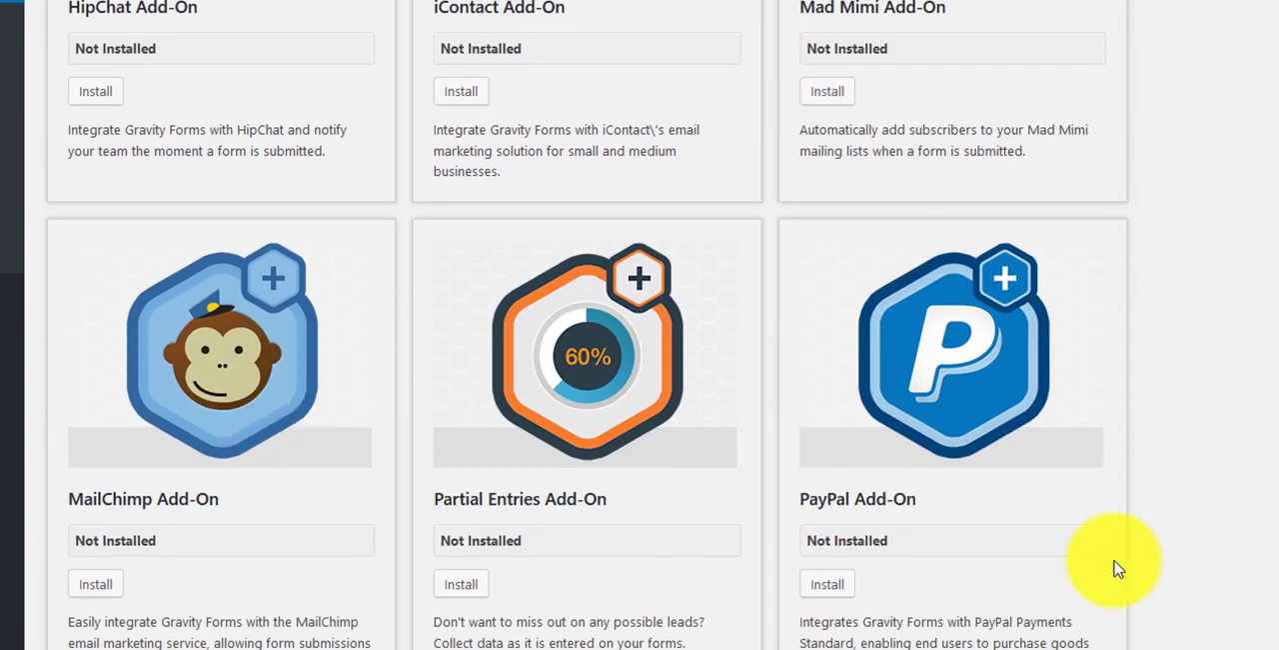
scroll(1120, 567, down, 3)
scroll(1136, 543, down, 3)
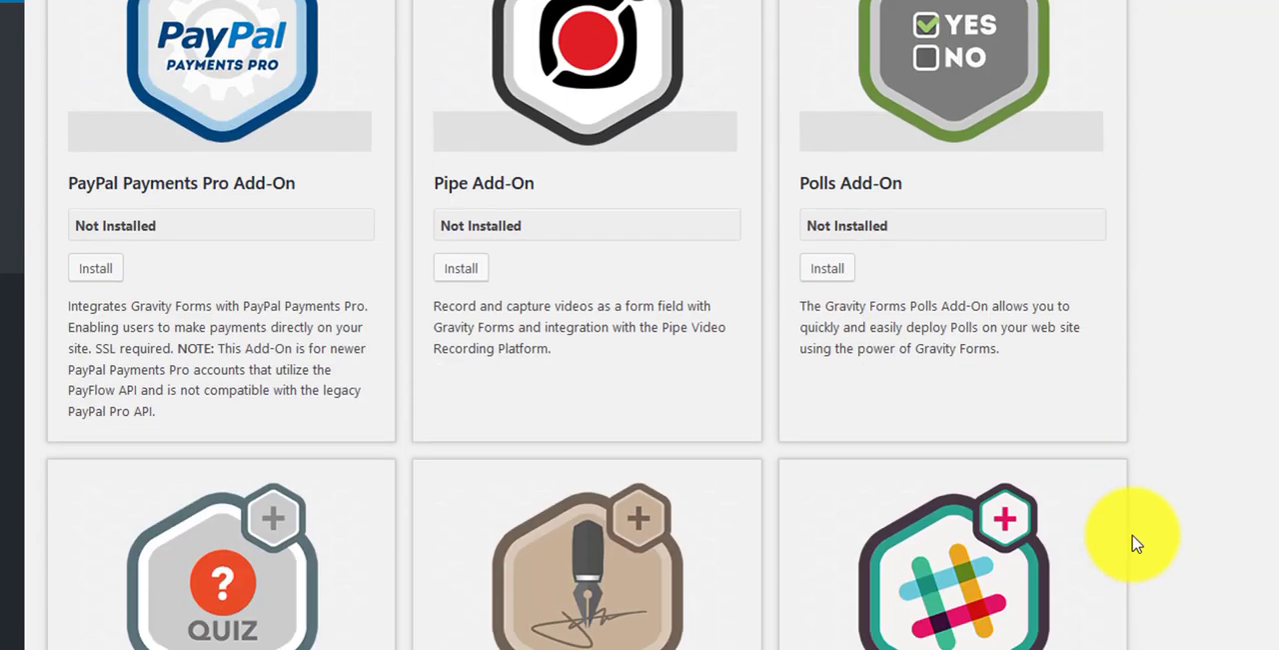
scroll(1137, 544, down, 5)
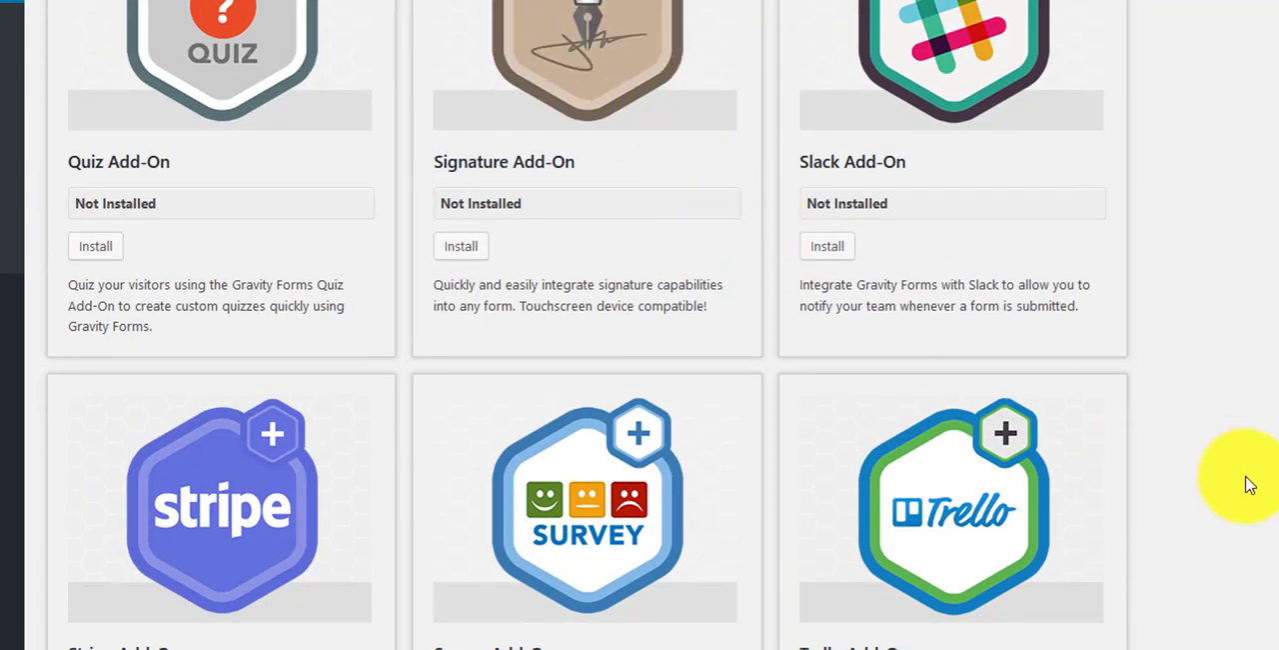
scroll(1249, 594, down, 3)
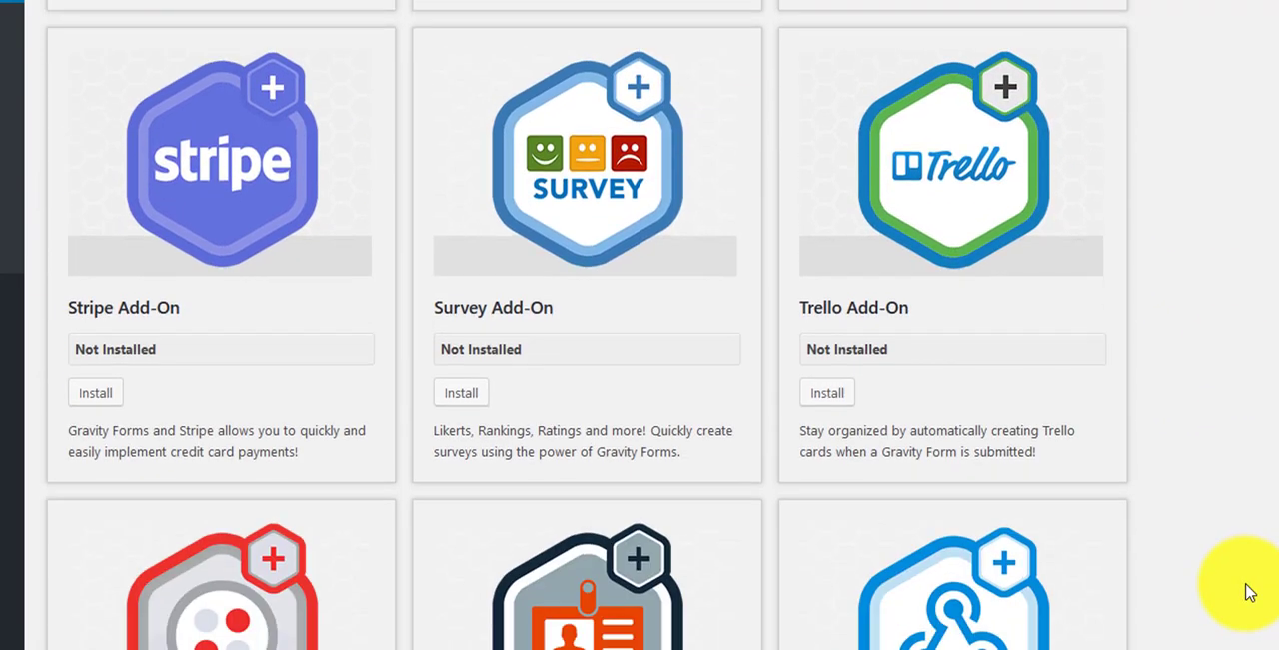
scroll(1162, 515, down, 4)
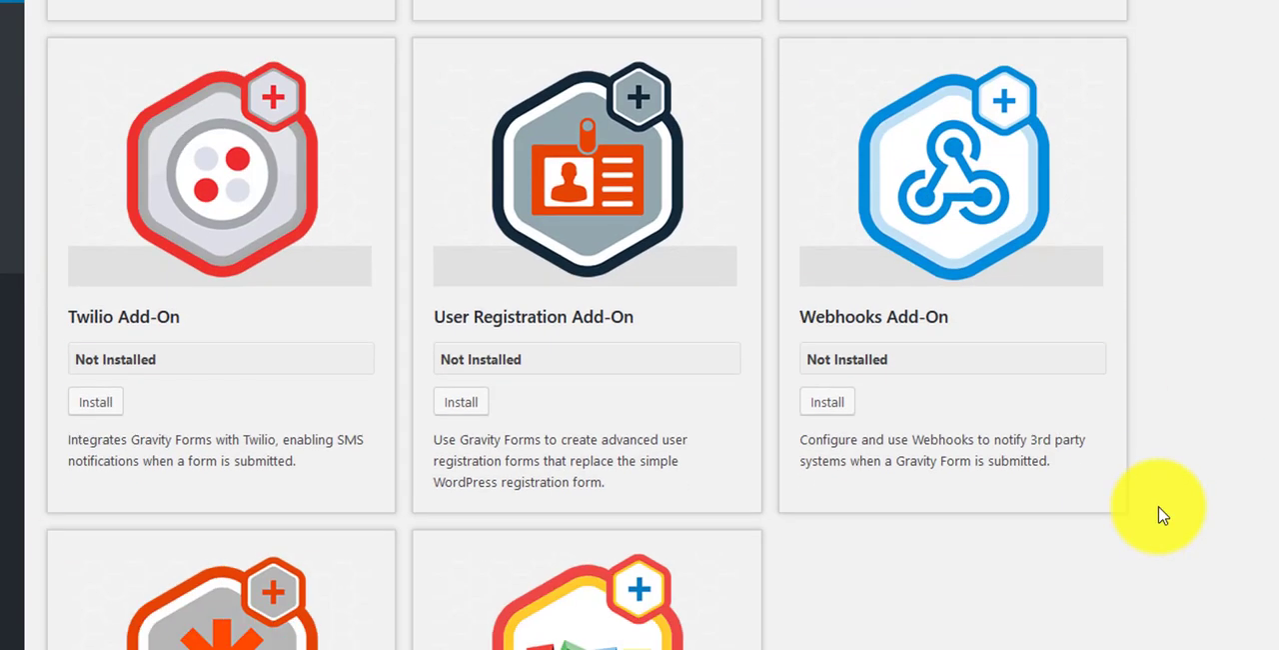
scroll(1162, 515, down, 3)
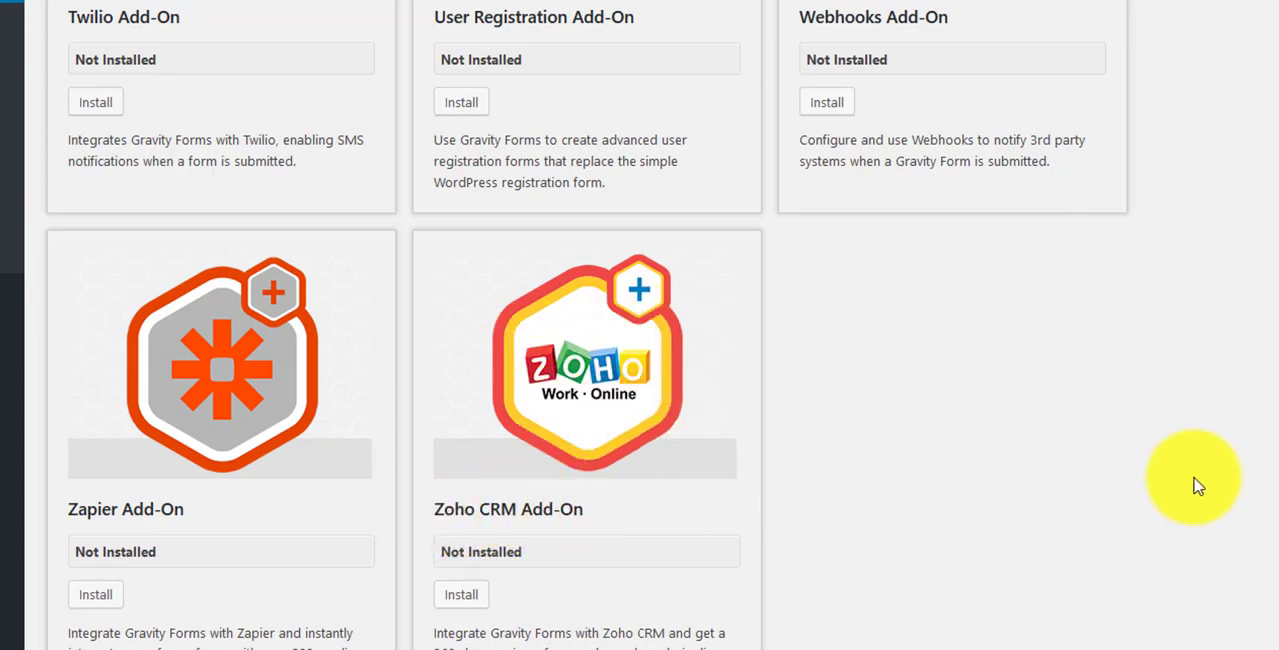
scroll(1239, 480, up, 15)
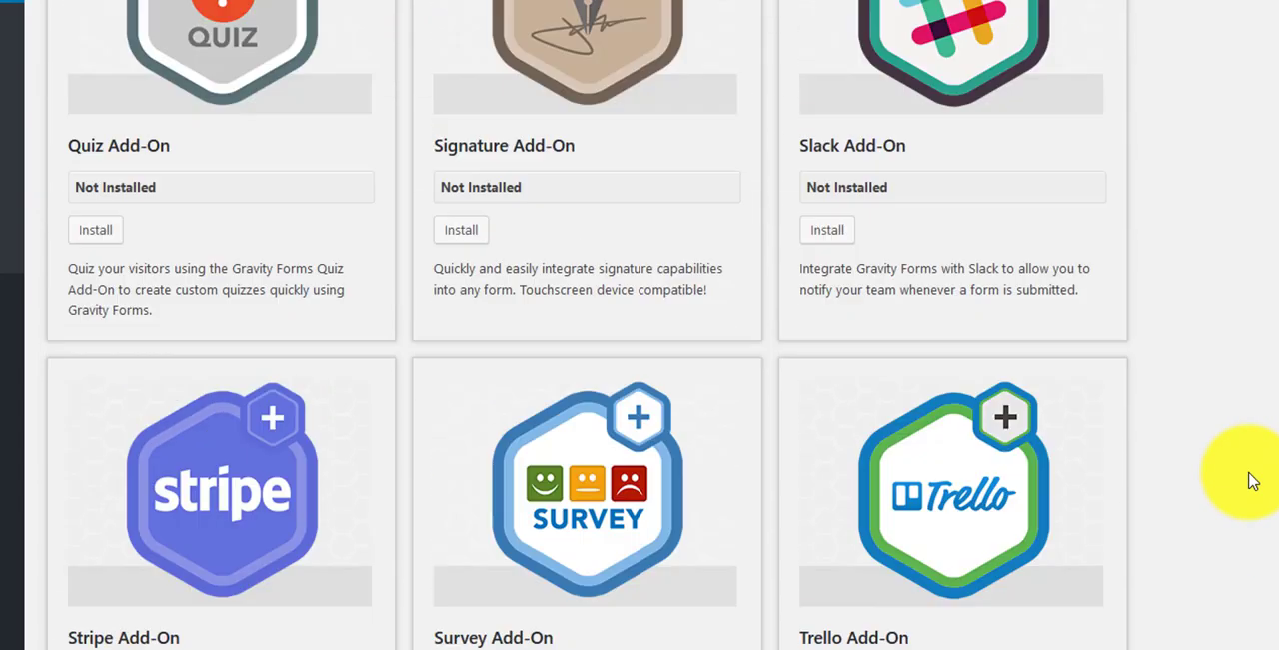
scroll(1252, 481, up, 20)
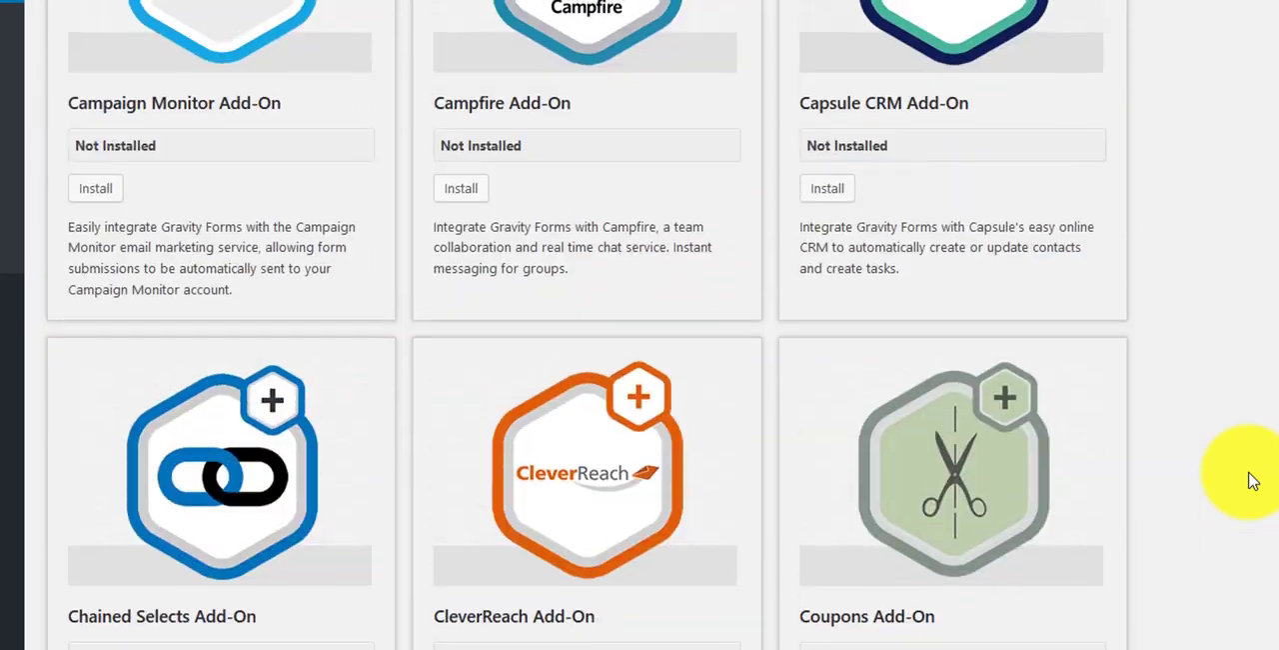
scroll(1254, 480, up, 1)
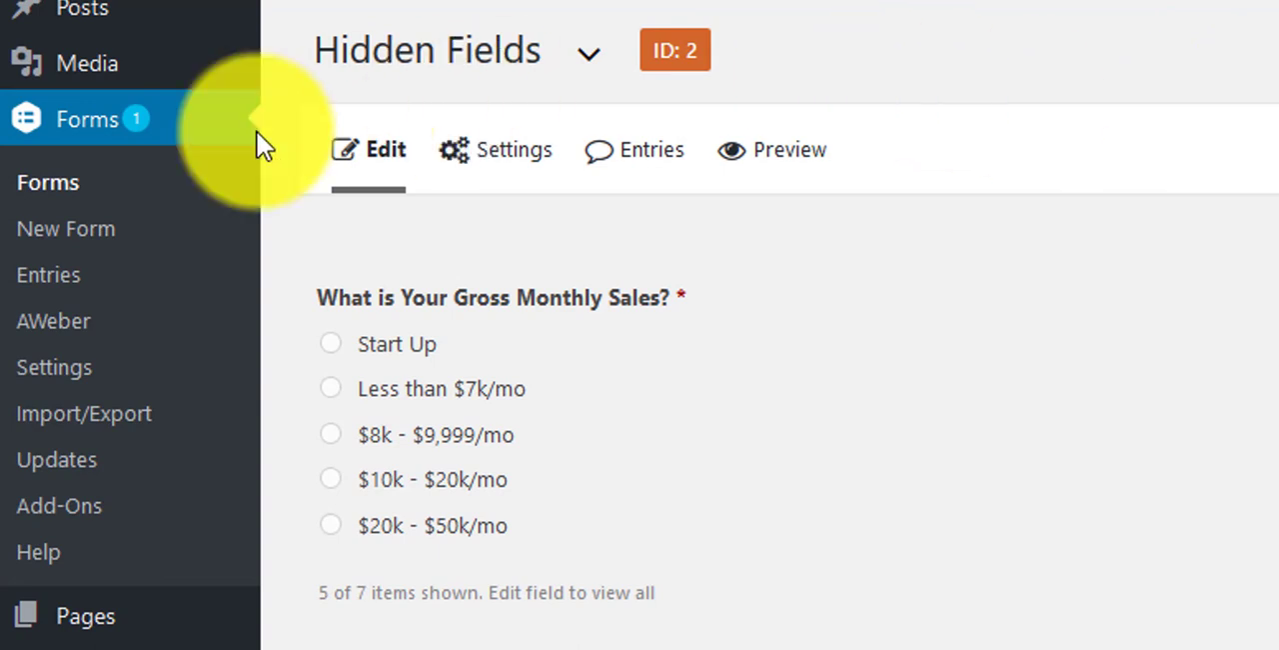
Step: Open the Hidden Fields form from the forms list and show its AWeber feeds
click(85, 125)
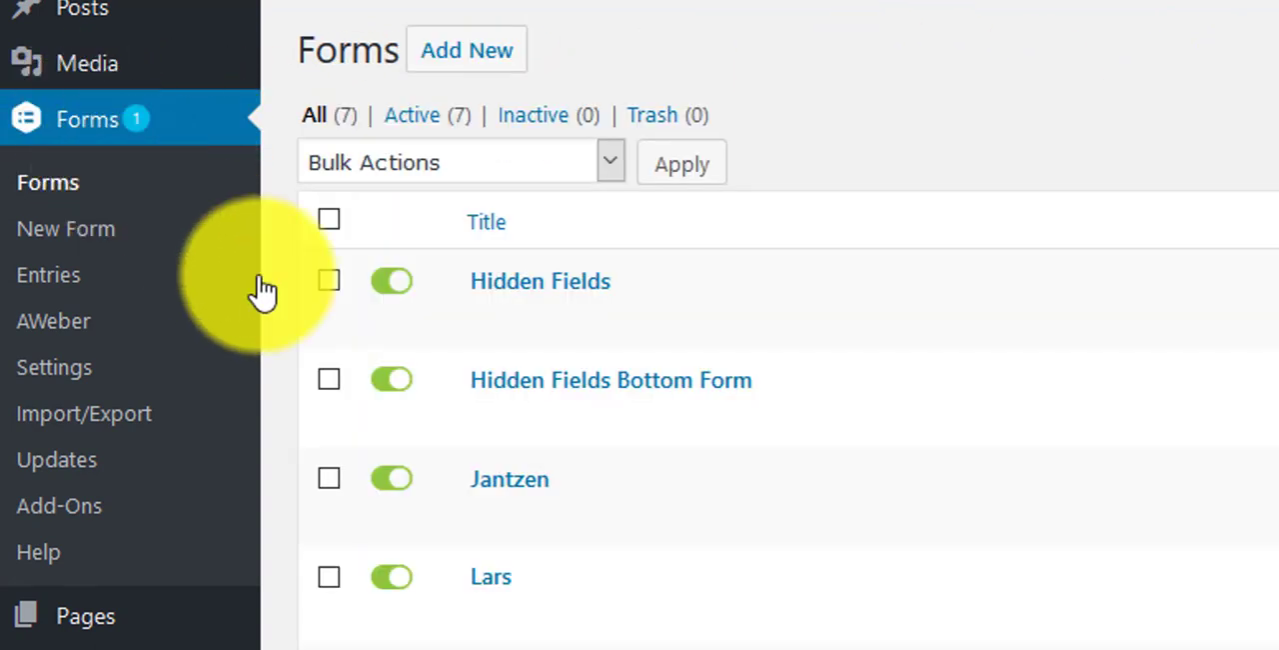
click(516, 290)
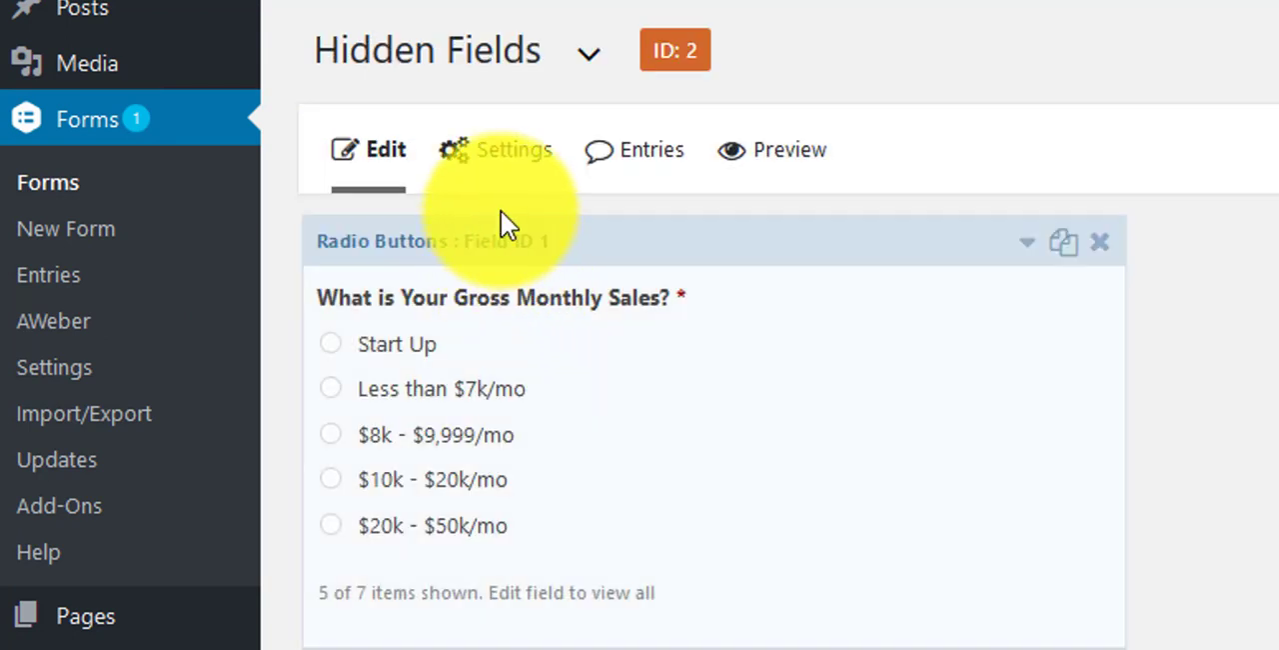
mouse_move(505, 178)
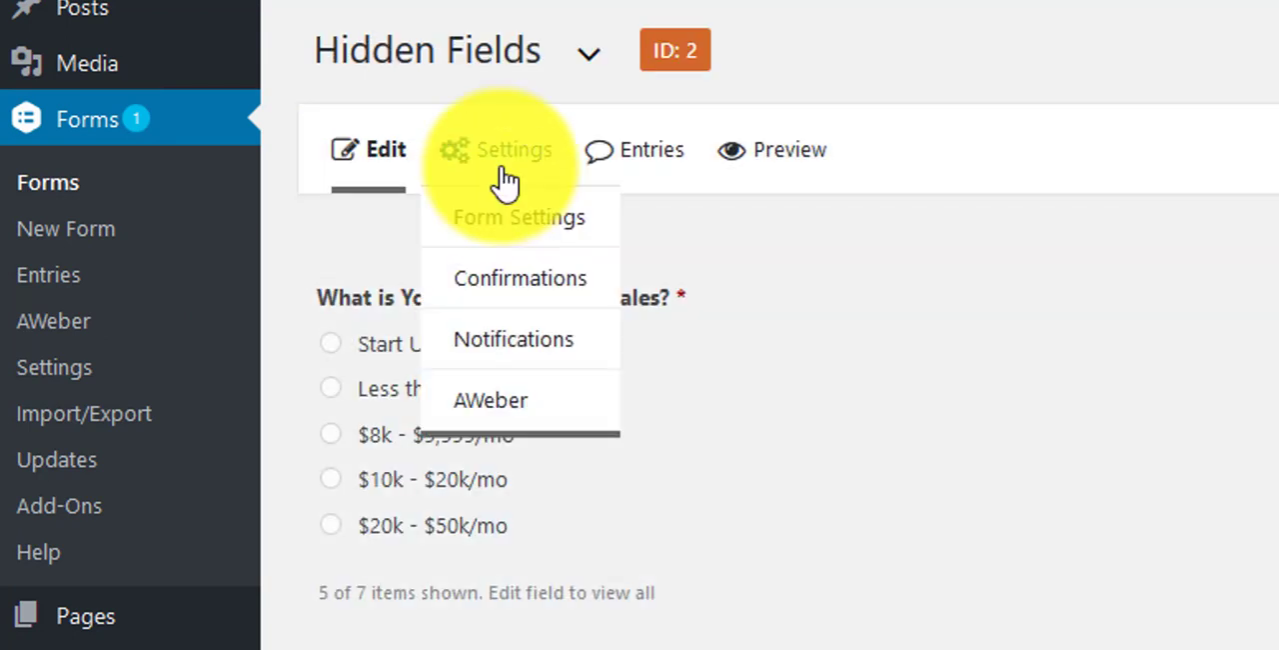
click(521, 404)
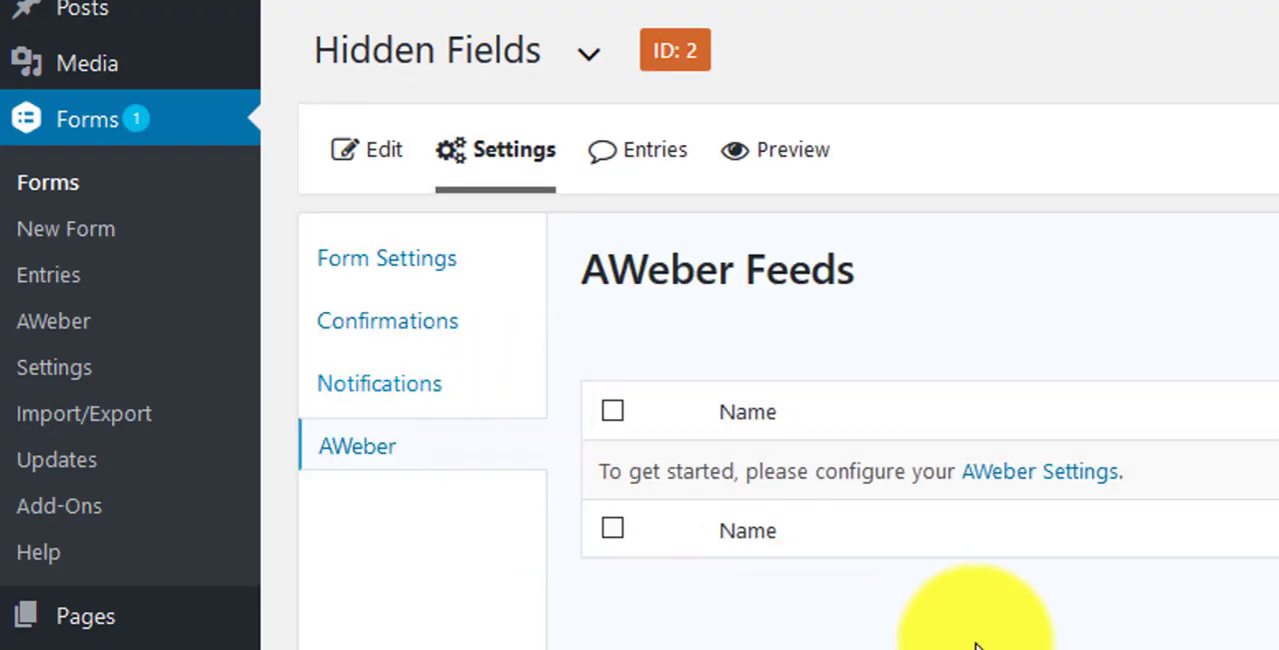
drag(596, 478, 1162, 505)
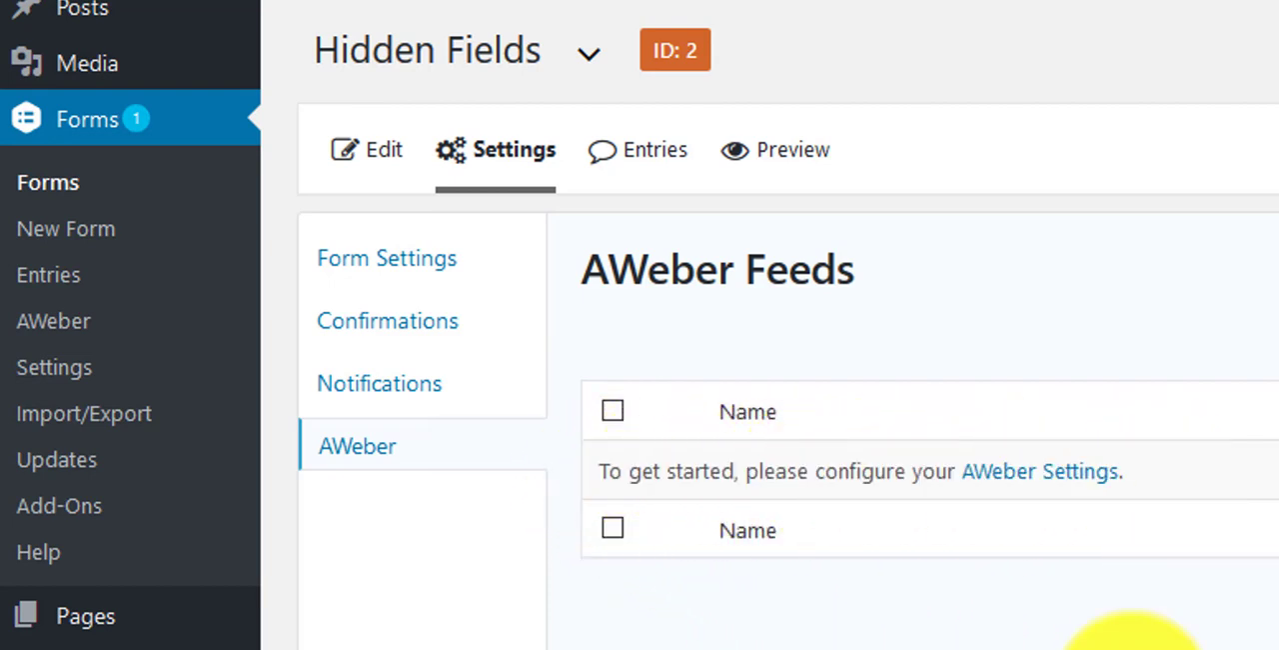
Step: From the AWeber settings, request an authorization code and grant access by signing in with the AWeber login name and password
click(1041, 479)
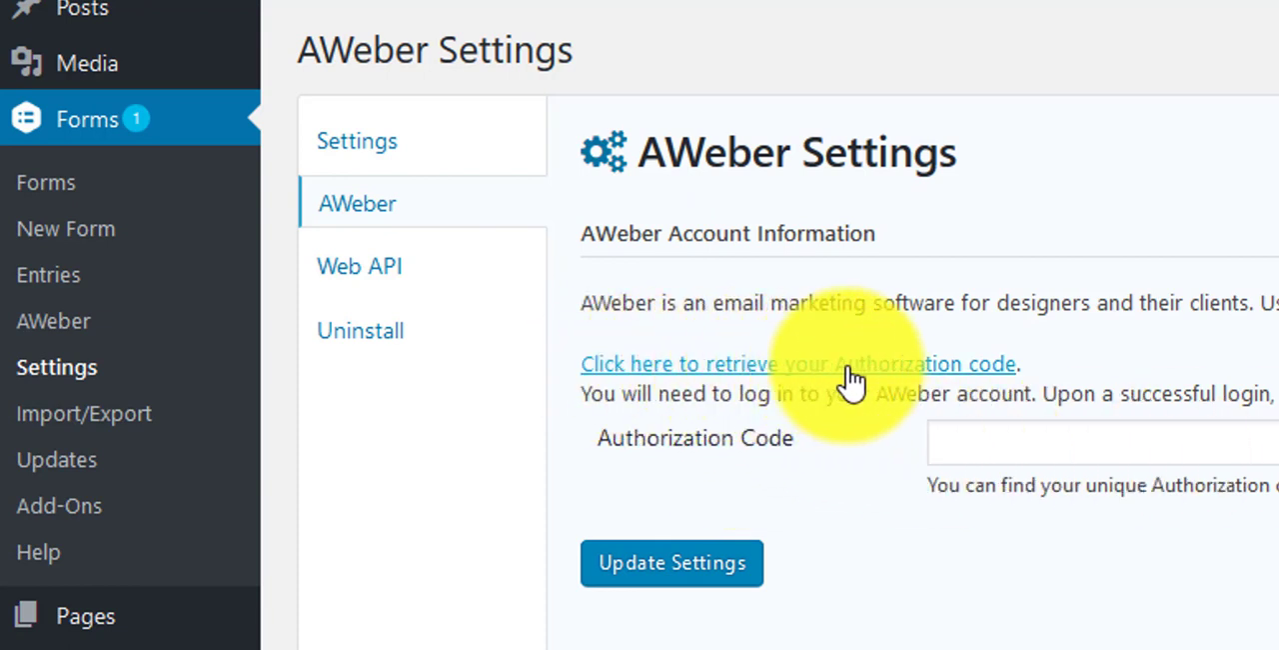
click(928, 380)
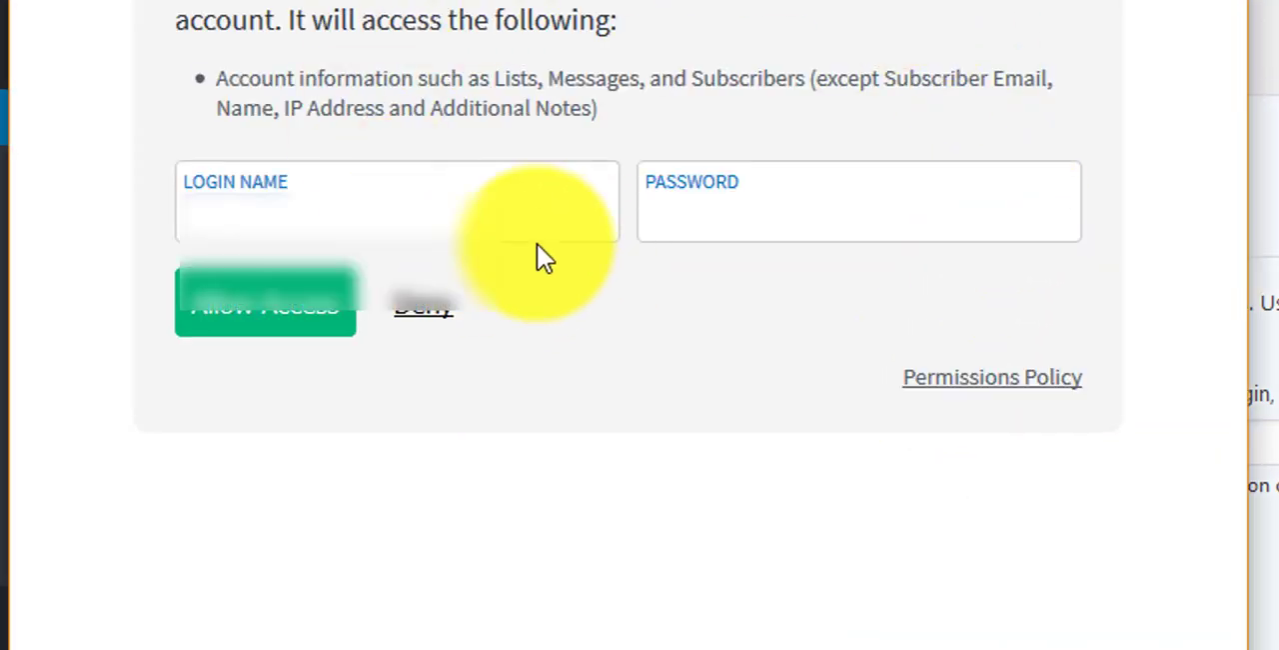
click(336, 229)
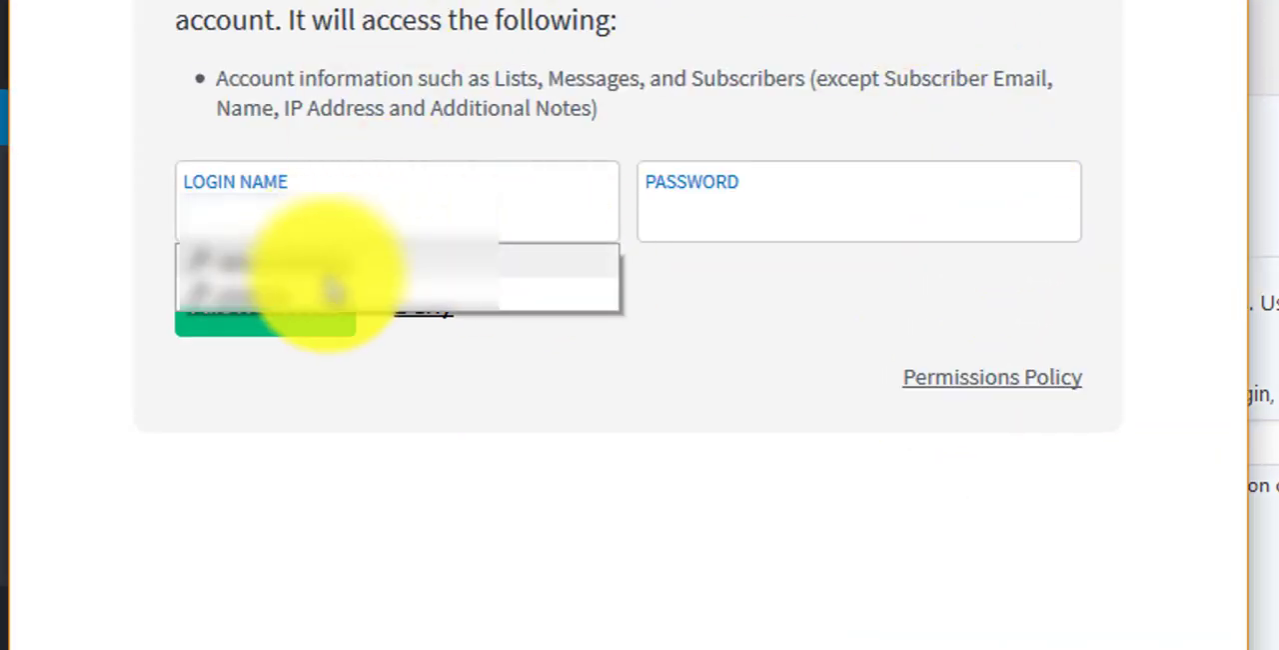
click(323, 295)
click(286, 312)
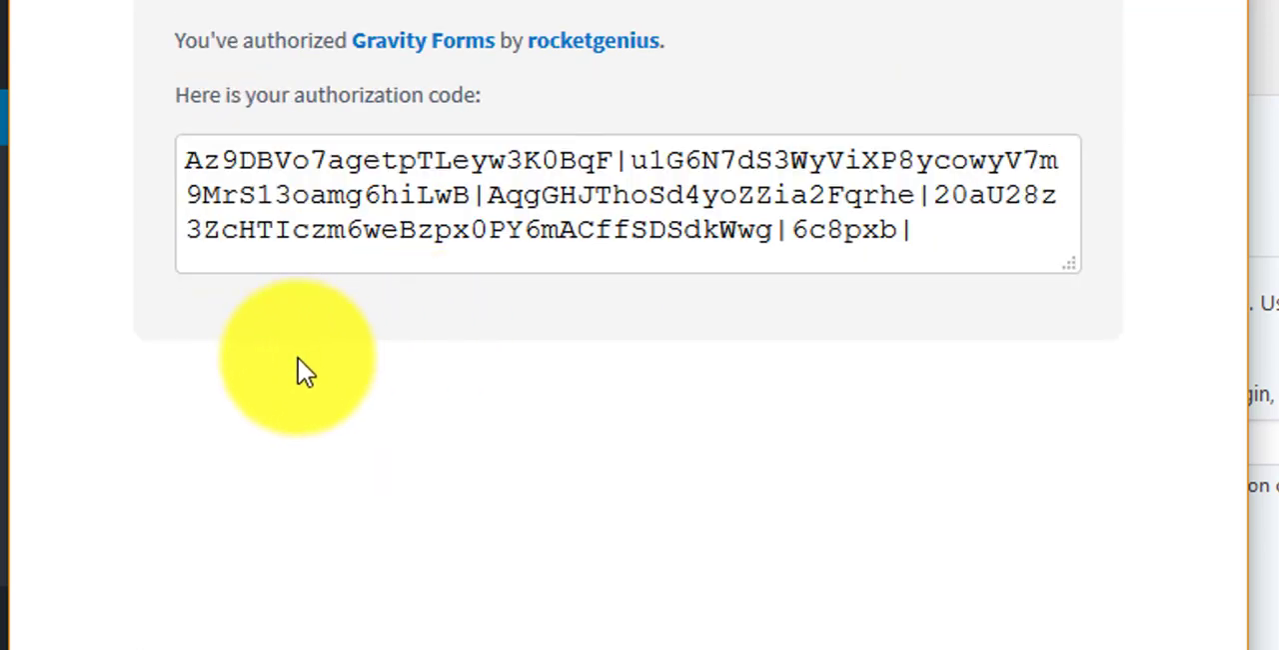
Step: Copy the generated authorization code into the Authorization Code field of the AWeber settings and update the settings
click(432, 198)
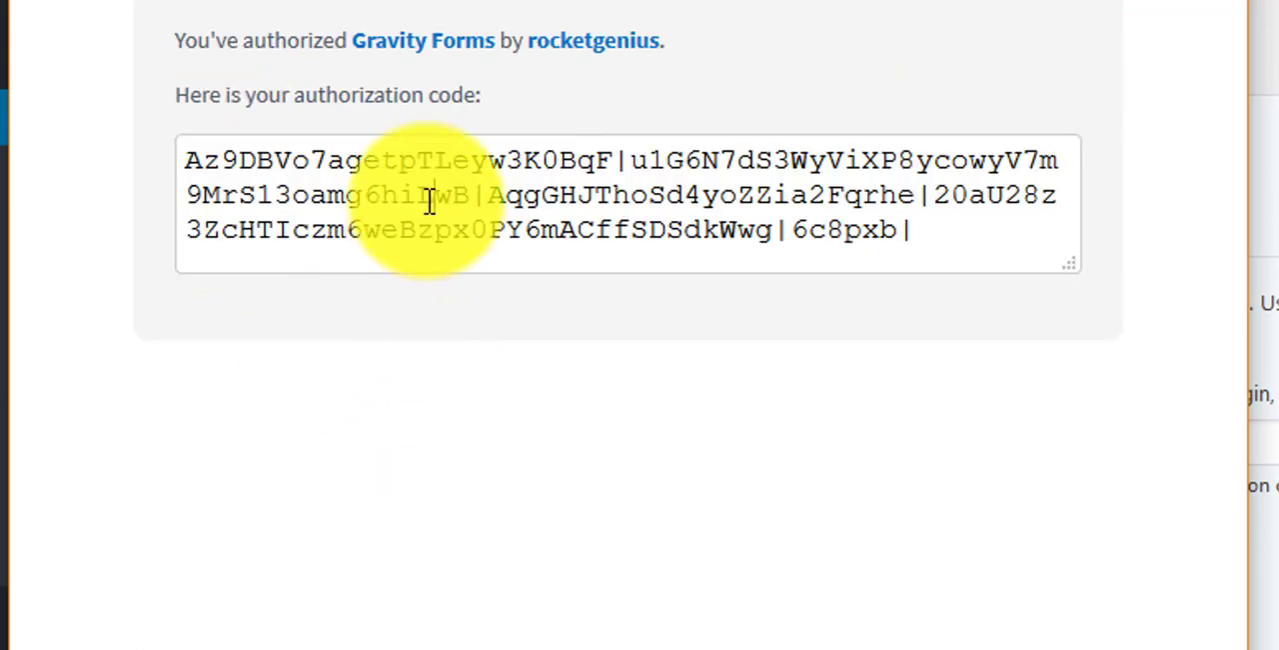
key(ctrl+a)
right_click(636, 225)
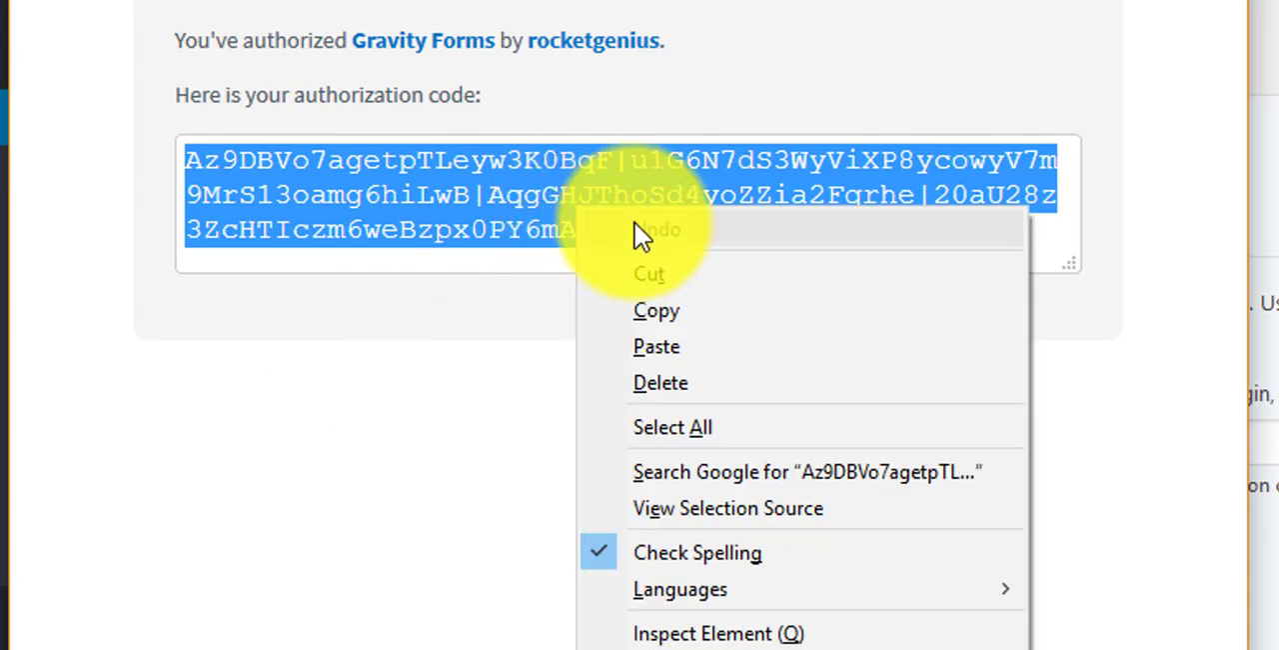
click(664, 307)
click(1271, 442)
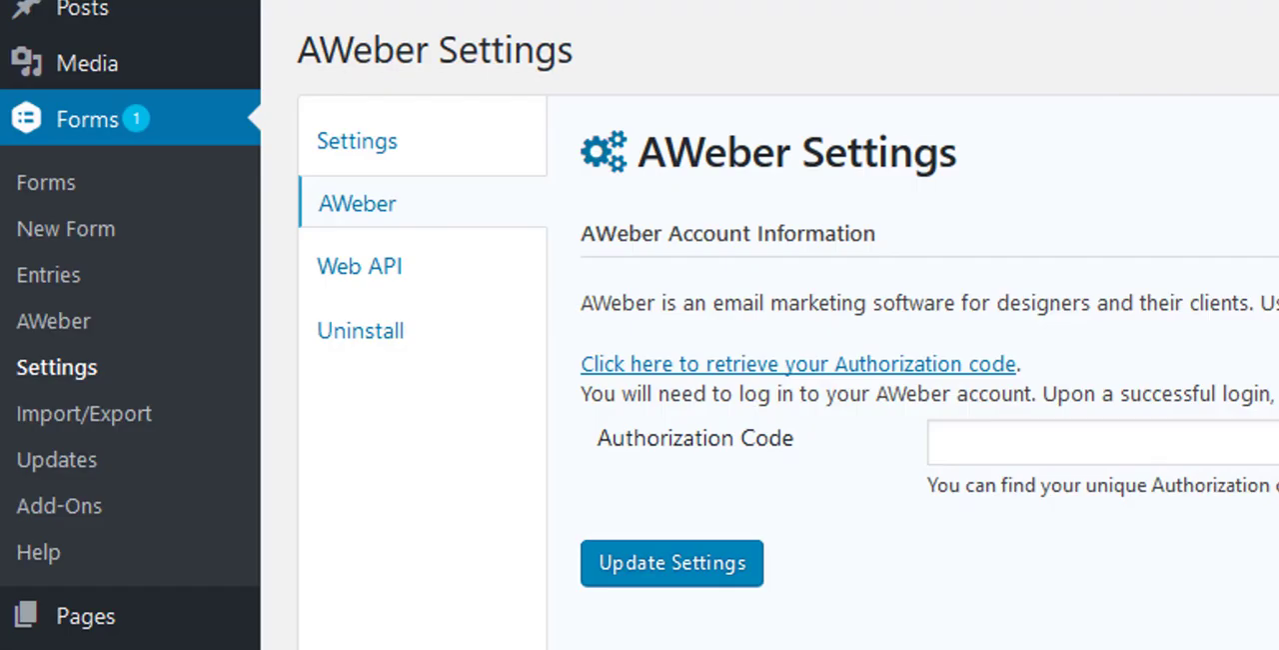
right_click(1145, 449)
click(1219, 588)
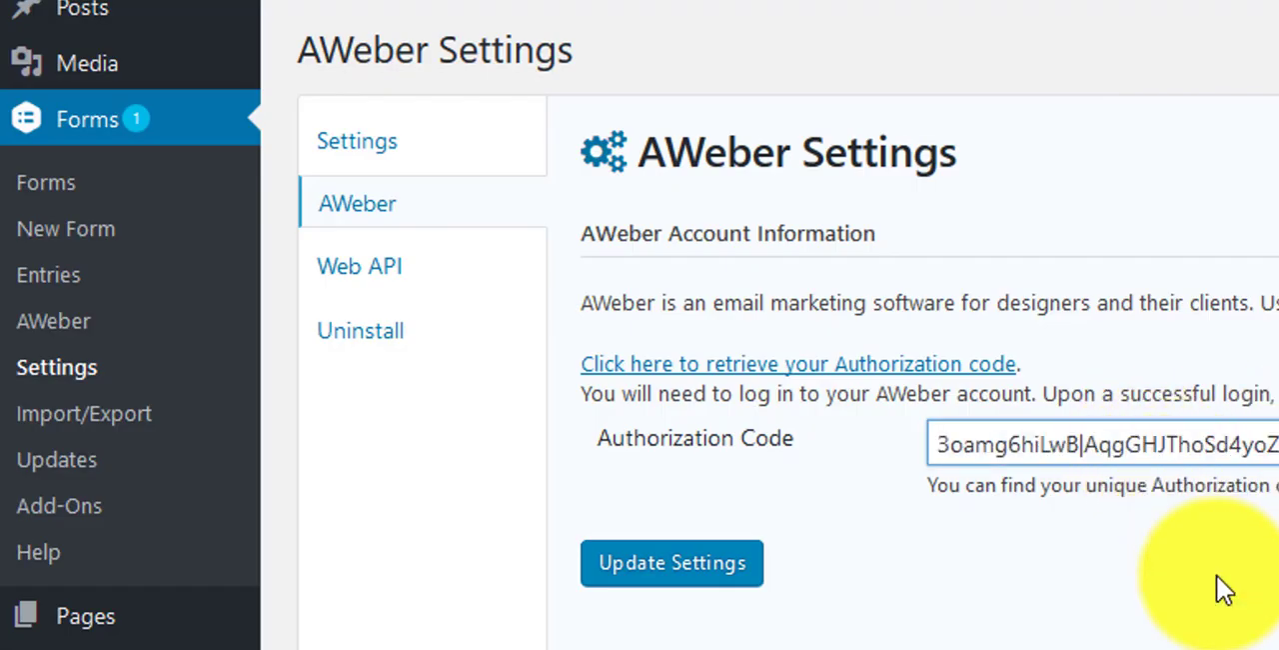
click(686, 575)
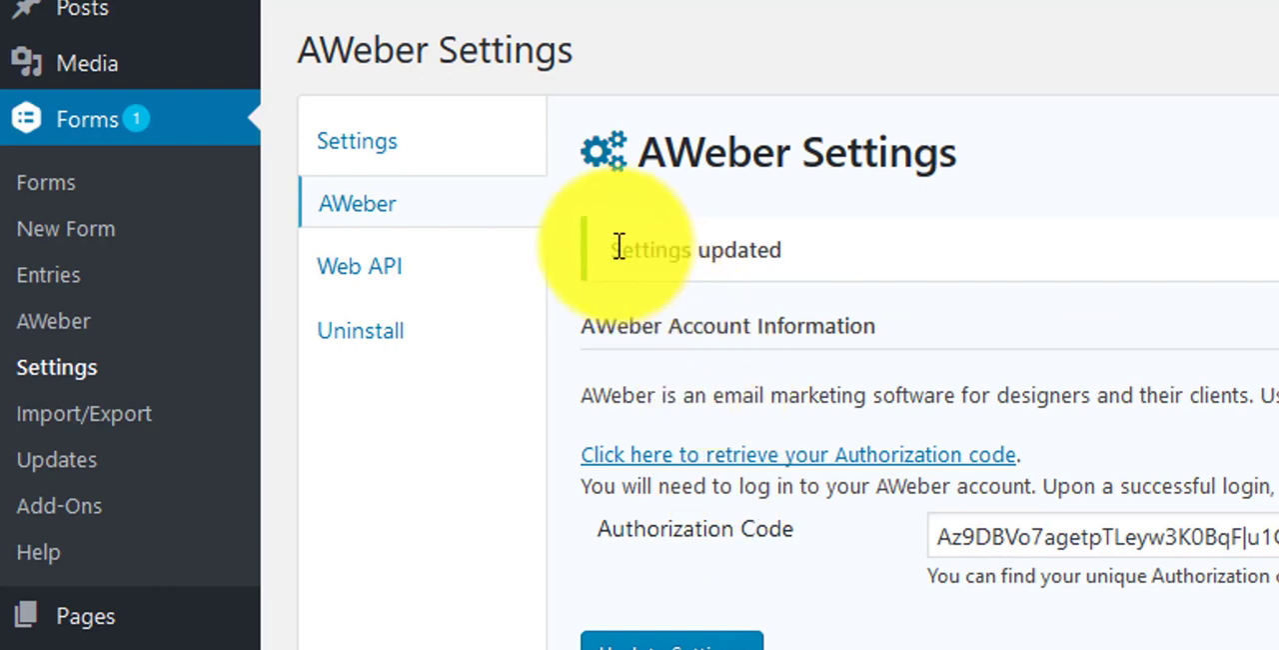
drag(608, 249, 841, 255)
click(1176, 238)
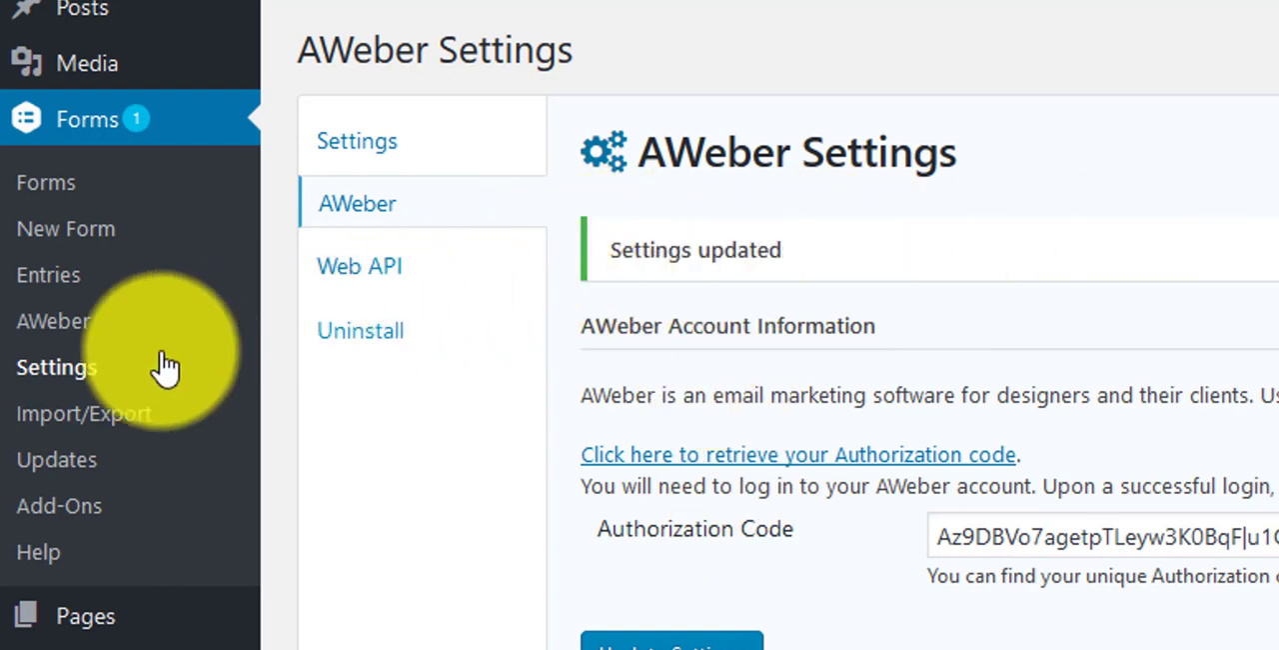
Step: Open the Hidden Fields form's AWeber feeds from the forms list, create a new feed, and select its default name
click(95, 140)
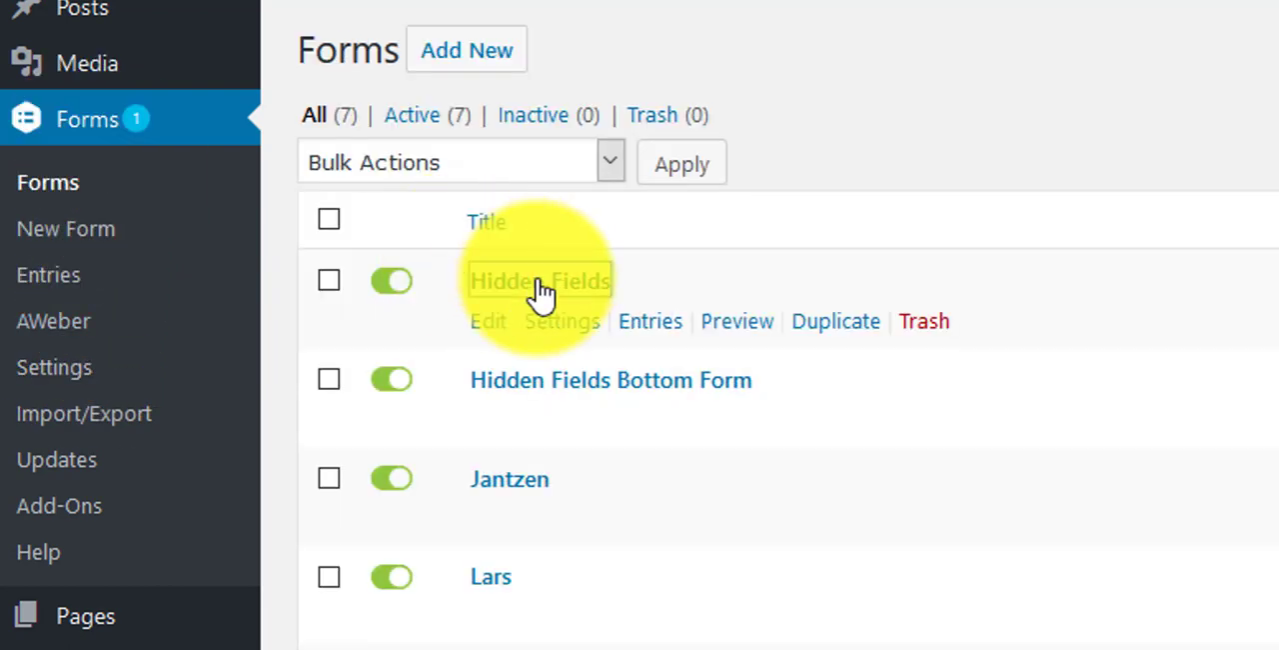
click(539, 289)
mouse_move(509, 163)
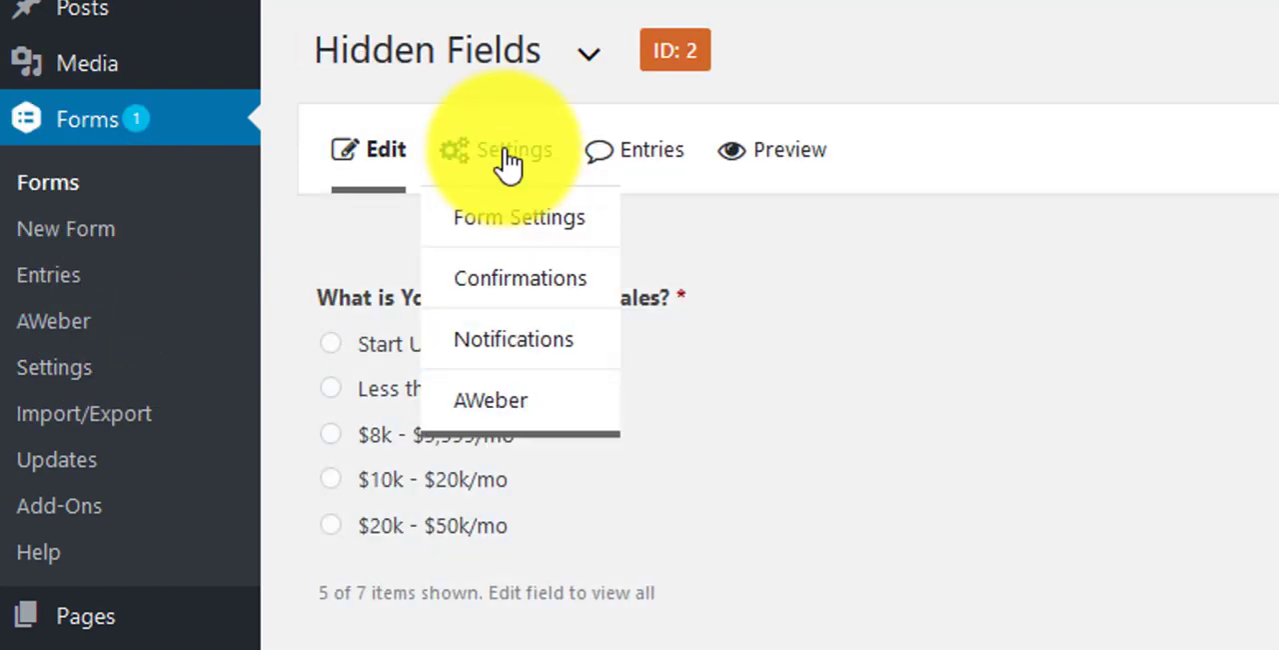
click(522, 405)
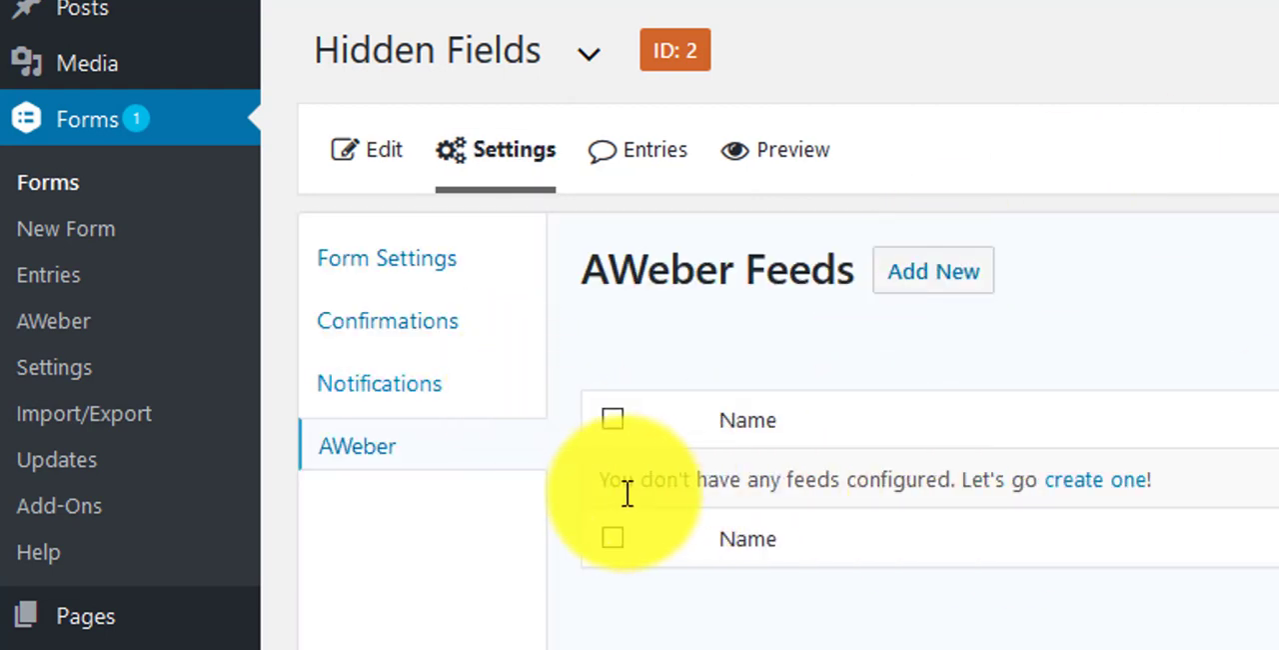
drag(609, 482, 1165, 482)
click(1181, 645)
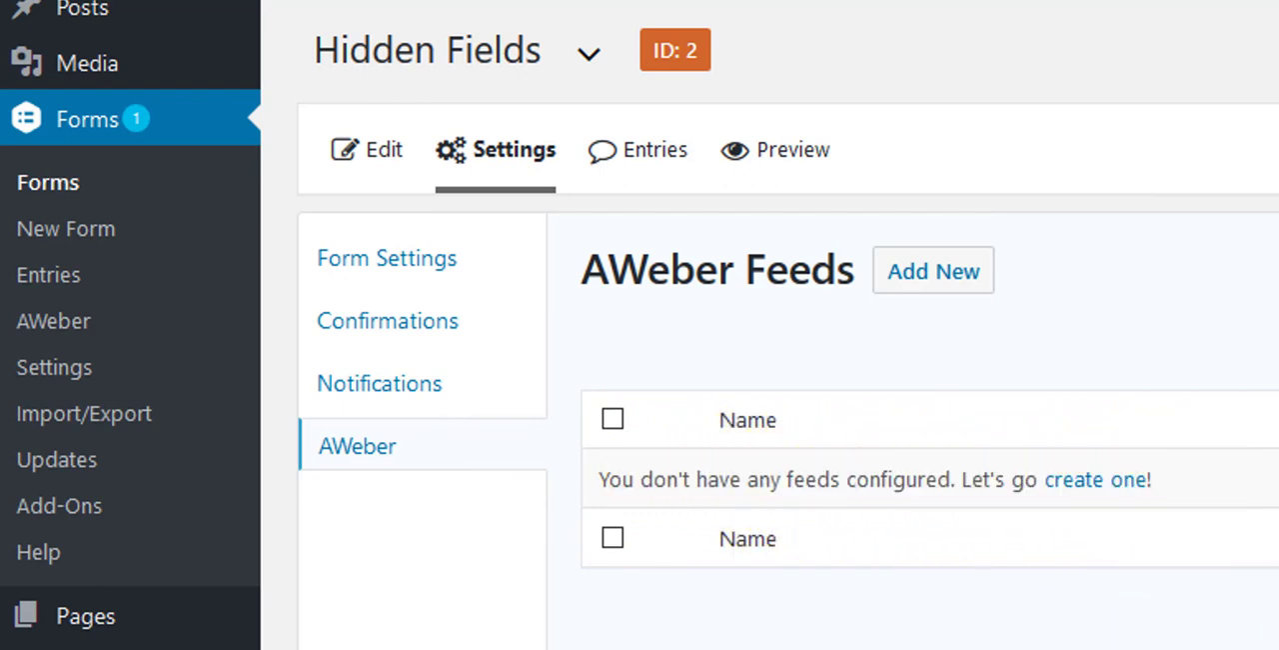
click(1103, 485)
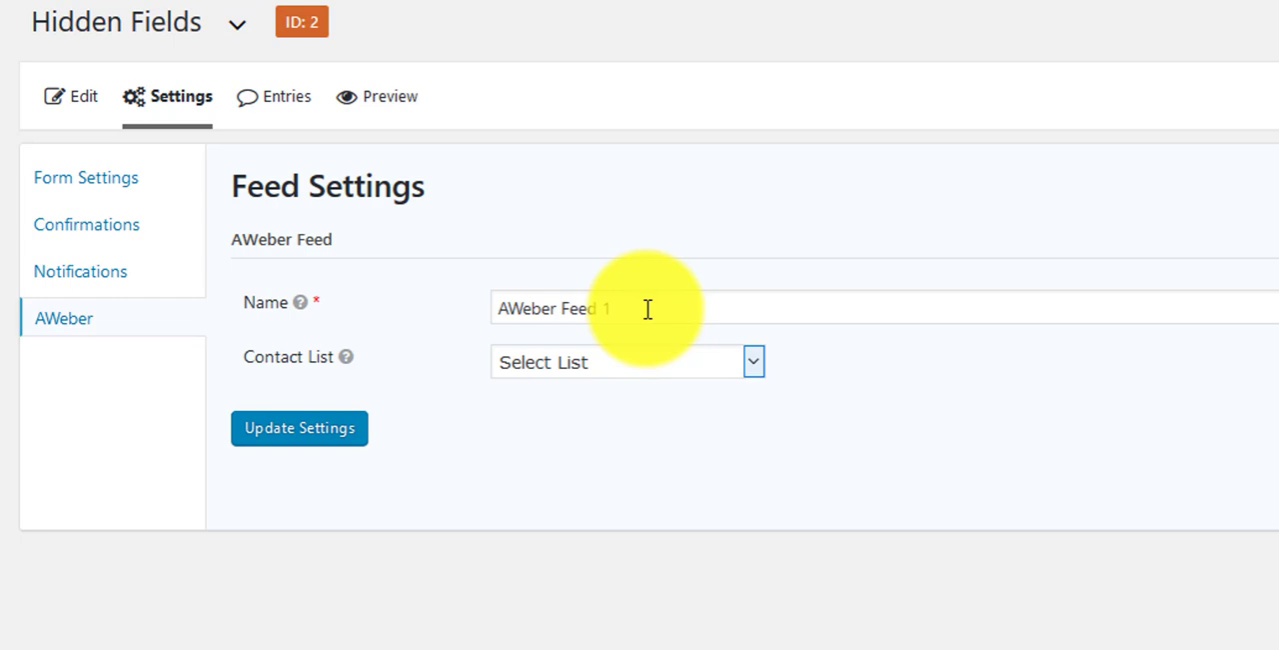
drag(647, 309, 499, 284)
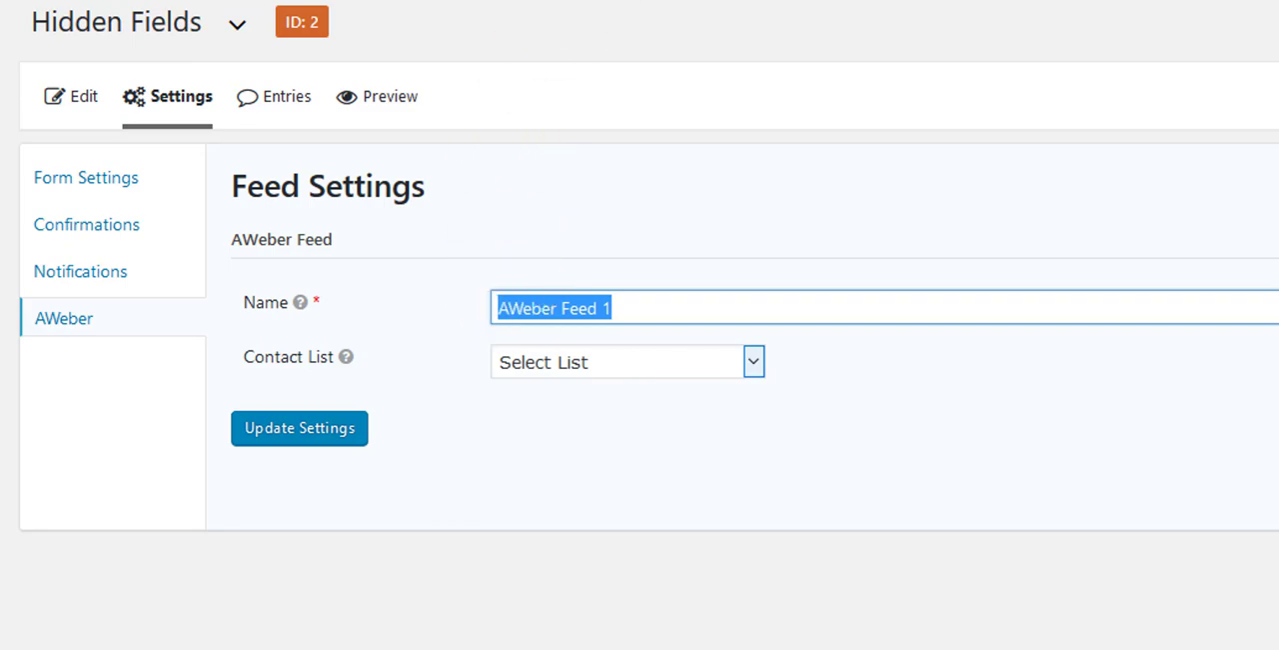
Step: Load the live Capital Group landing page in a new browser tab and bring its gross monthly sales question into view
key(ctrl+t)
key(ctrl+v)
key(Return)
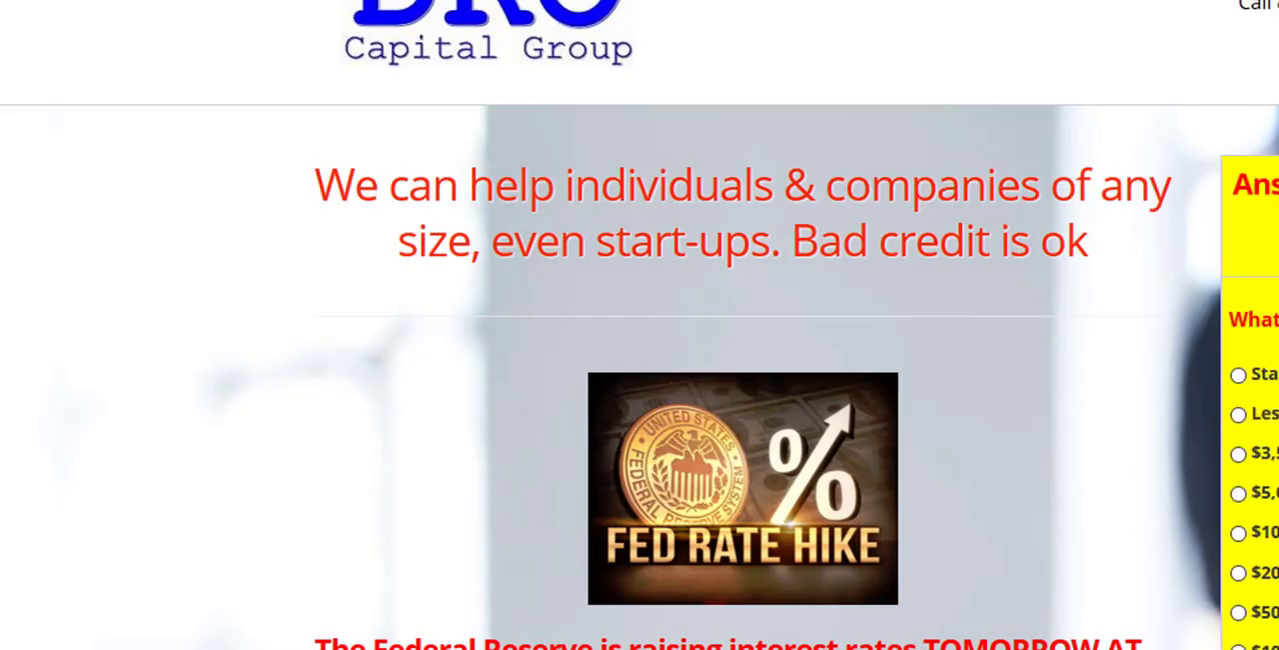
scroll(640, 325, down, 2)
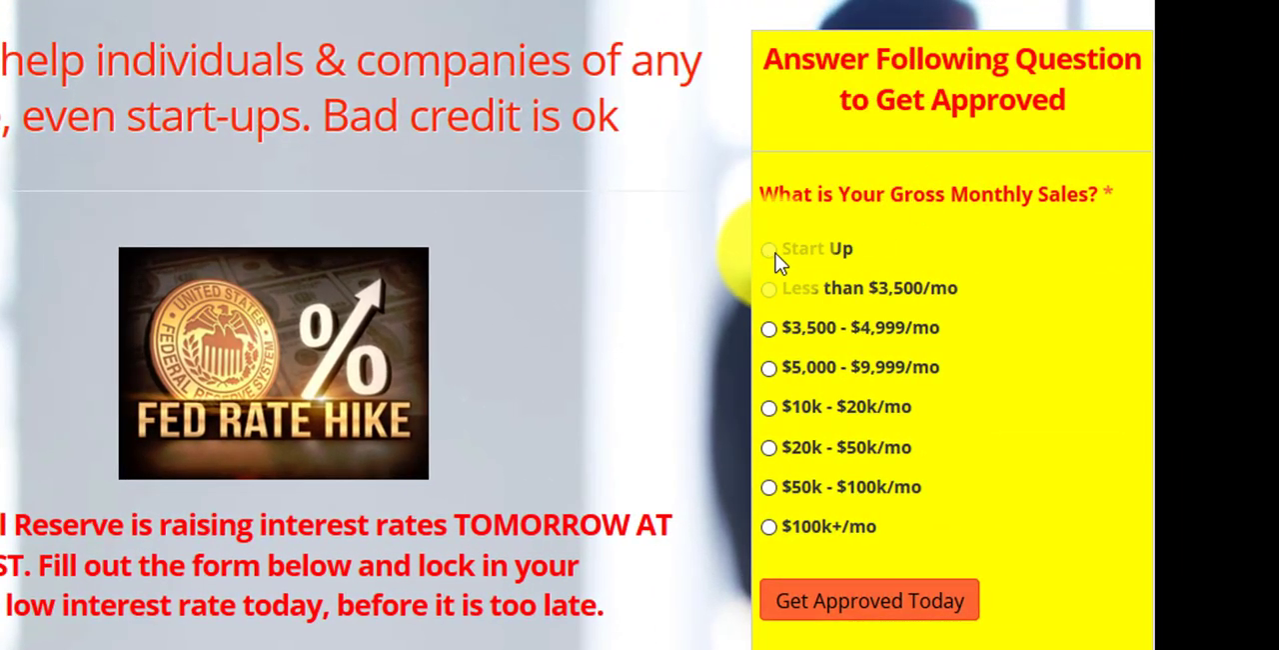
Step: Try the gross monthly sales answers from Start Up through $100k+/mo on the landing page form, finishing with $10k - $20k/mo selected
click(768, 249)
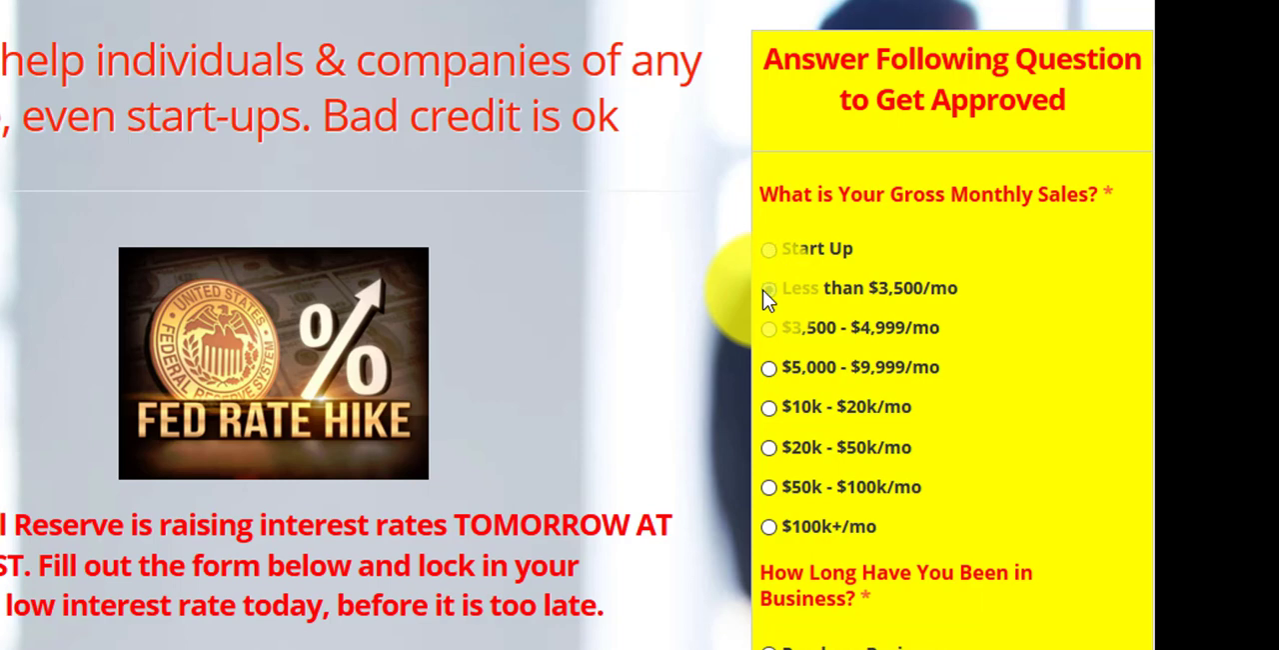
click(766, 329)
click(767, 368)
click(771, 409)
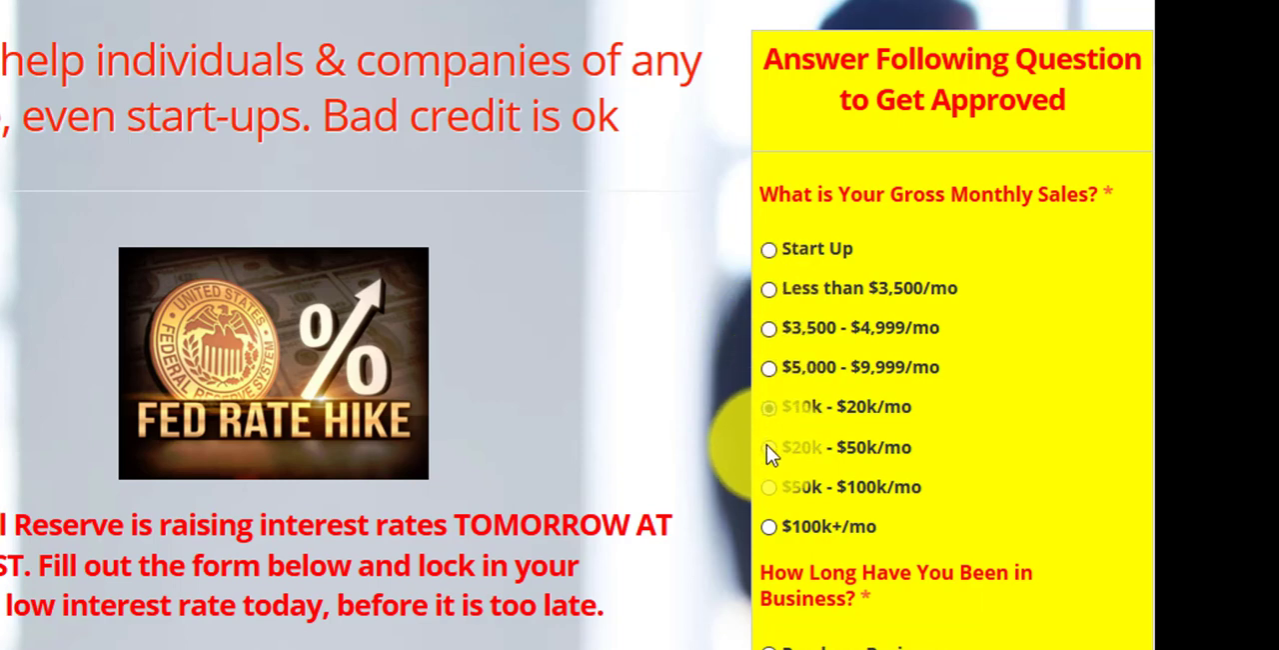
click(768, 447)
click(767, 487)
click(768, 527)
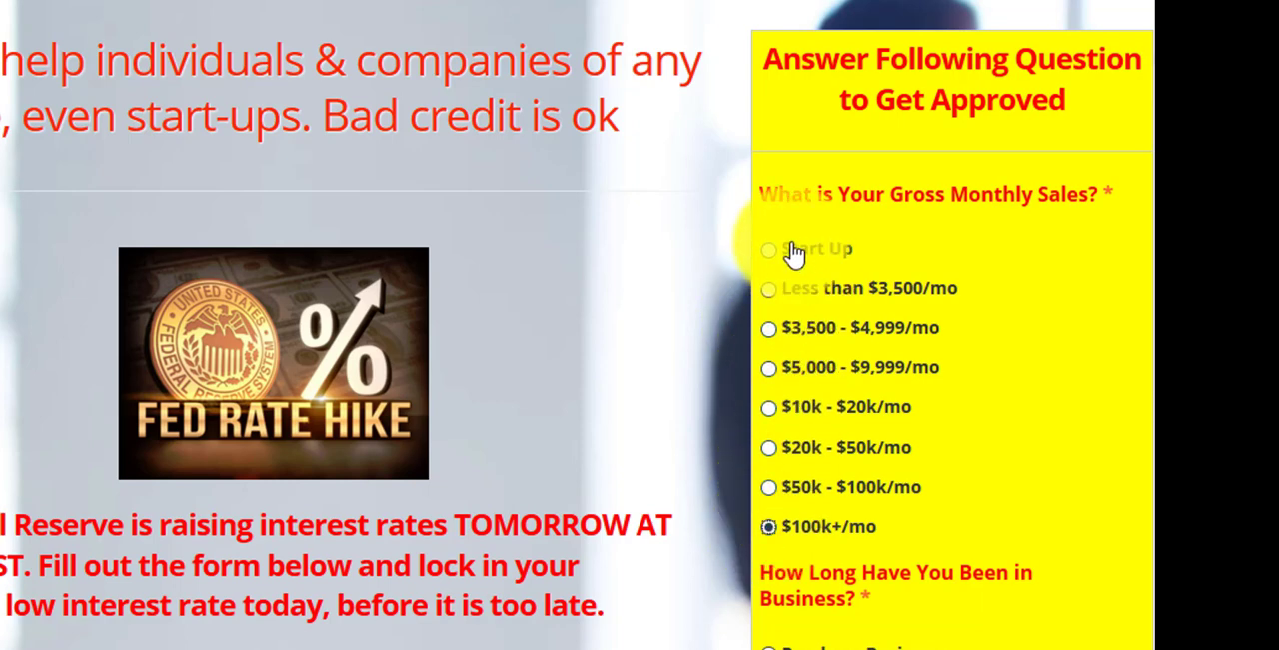
click(771, 407)
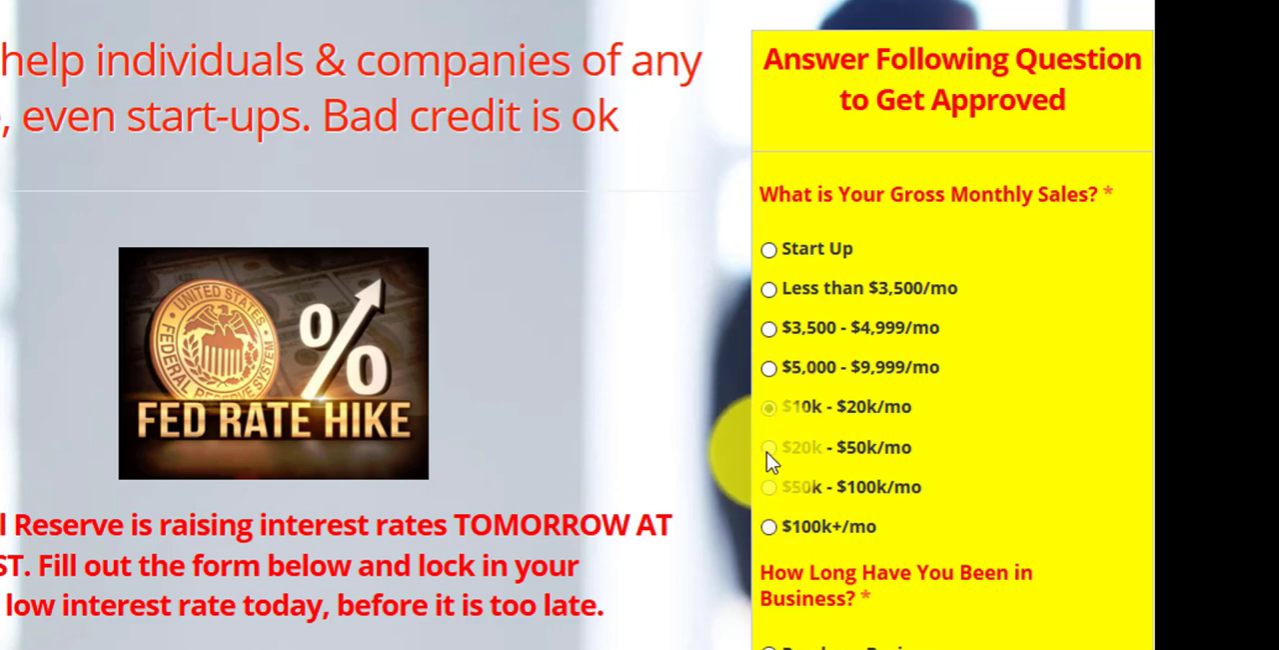
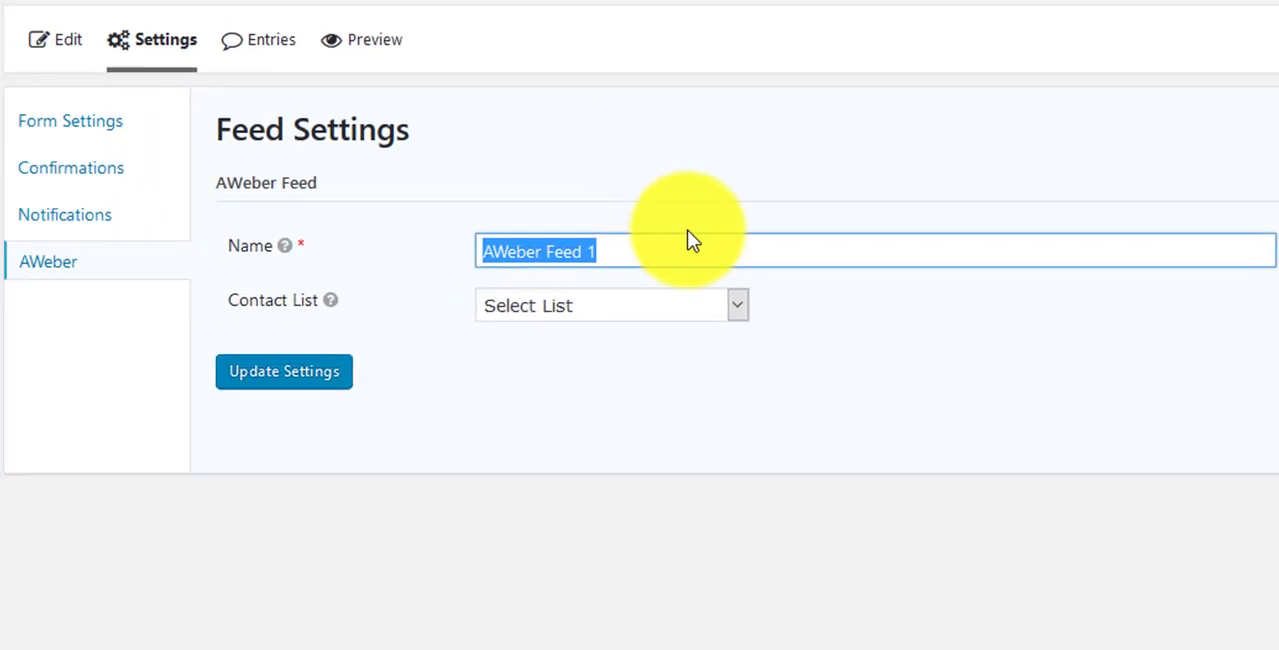
Step: Name the AWeber feed "start up" and assign it to the MCA startup-1-21-16-wsbl contact list
click(698, 254)
key(ctrl+BackSpace)
key(ctrl+BackSpace)
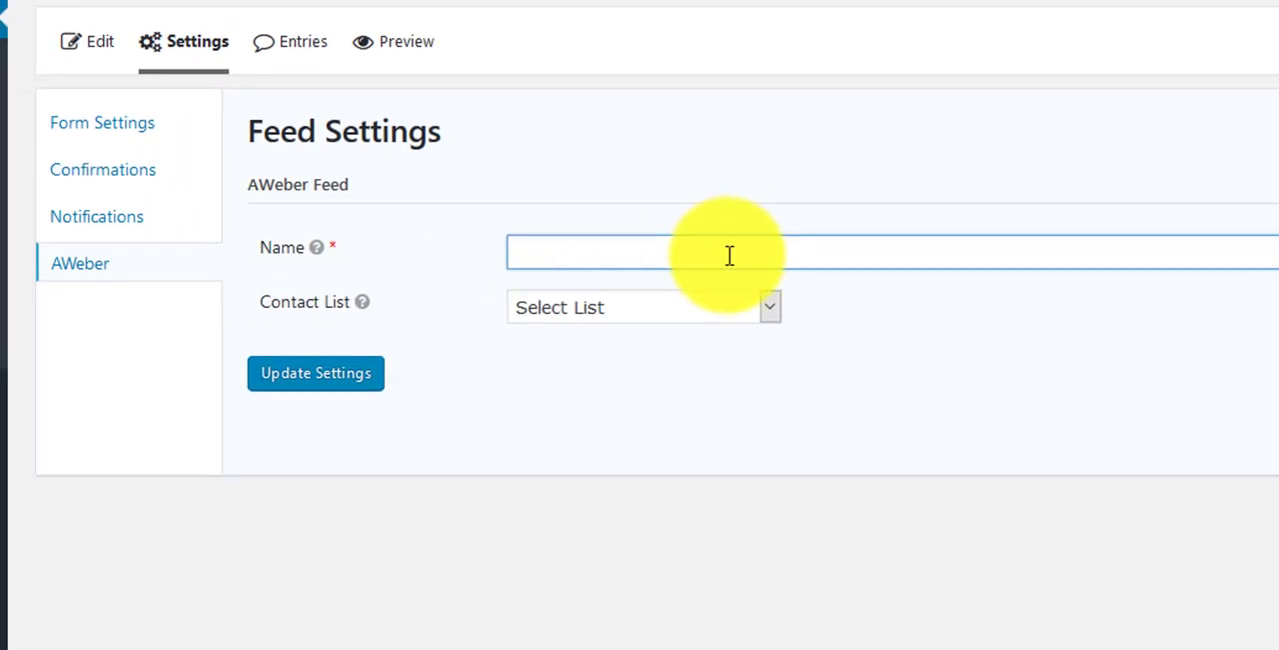
text(star)
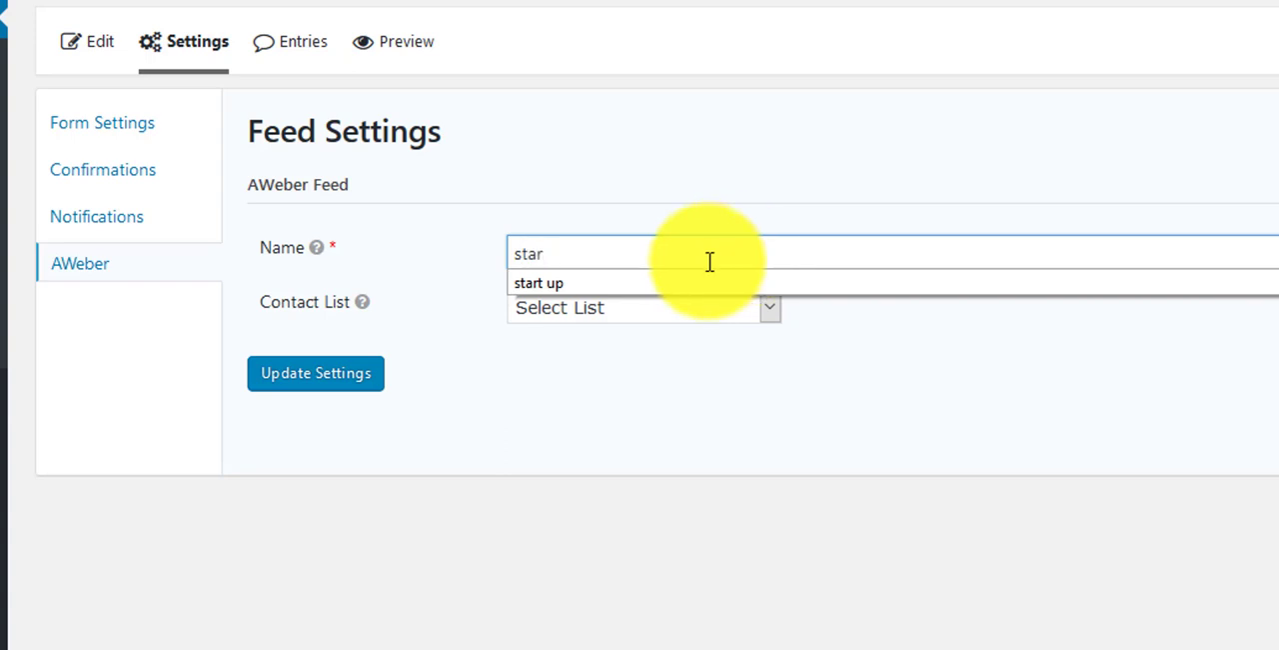
click(650, 292)
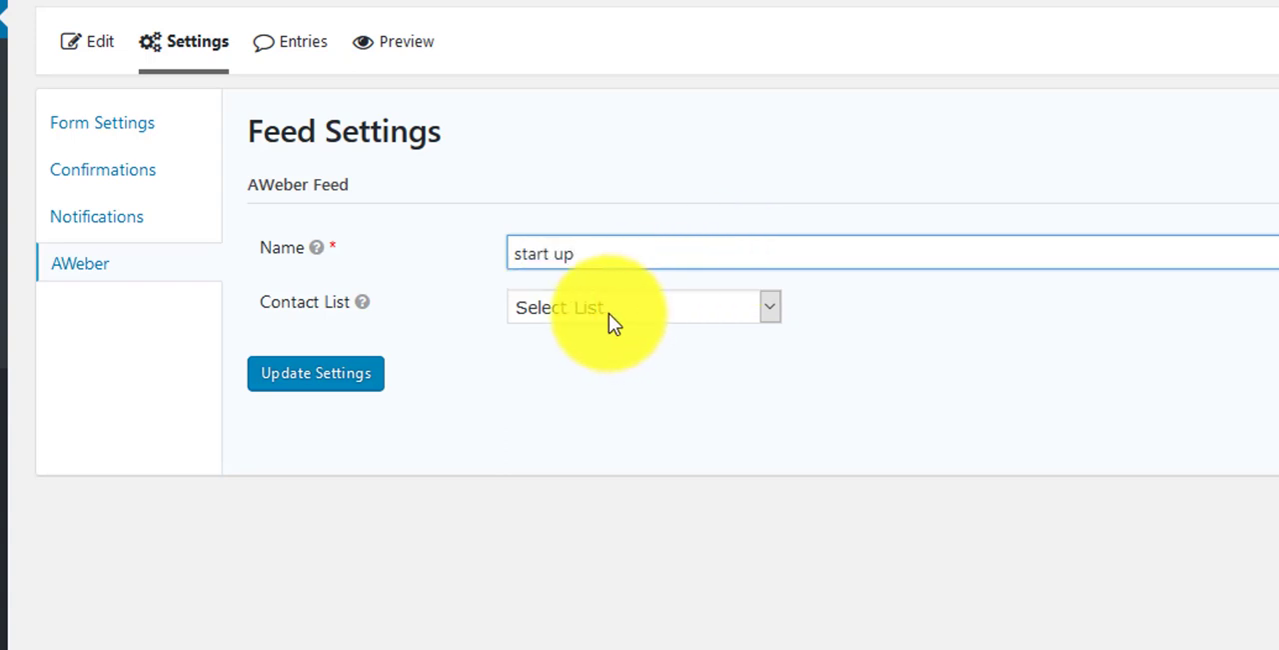
click(608, 312)
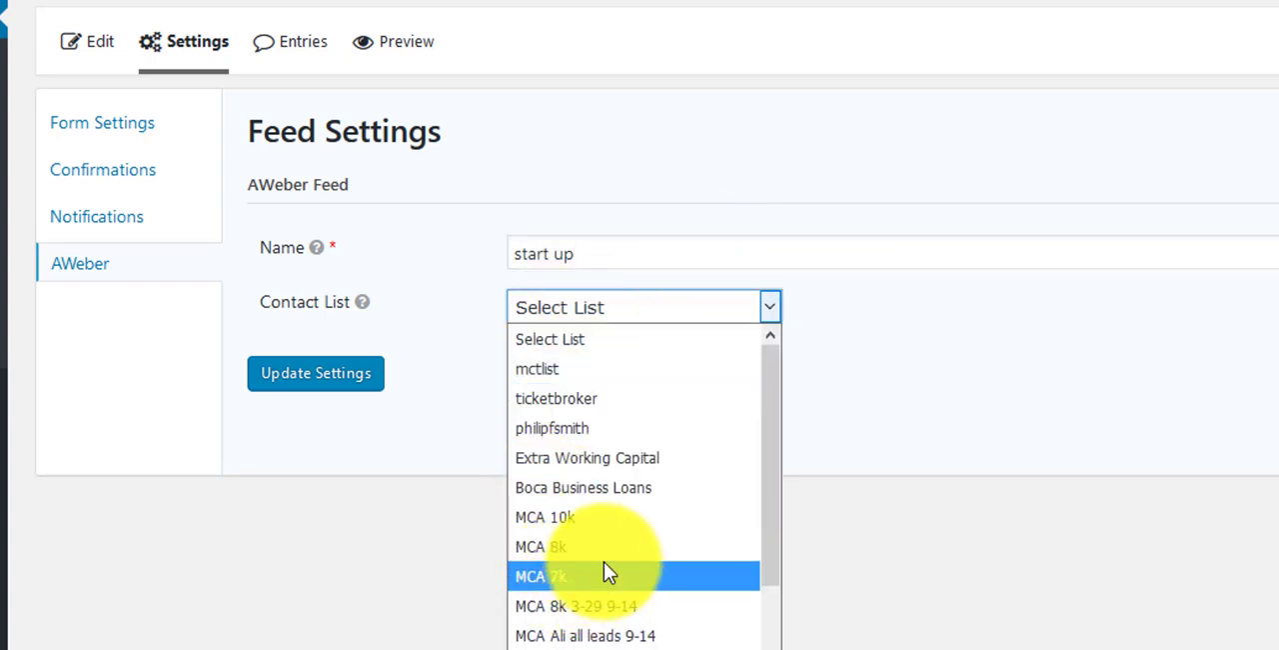
scroll(603, 560, down, 8)
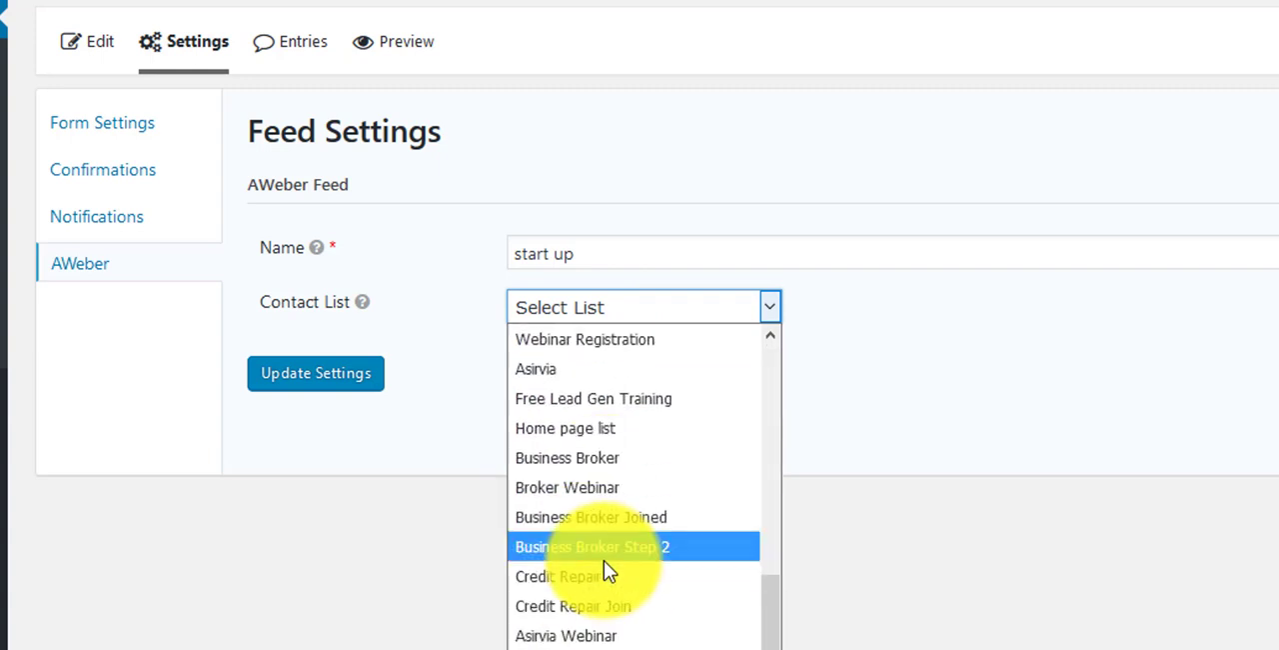
scroll(603, 568, up, 8)
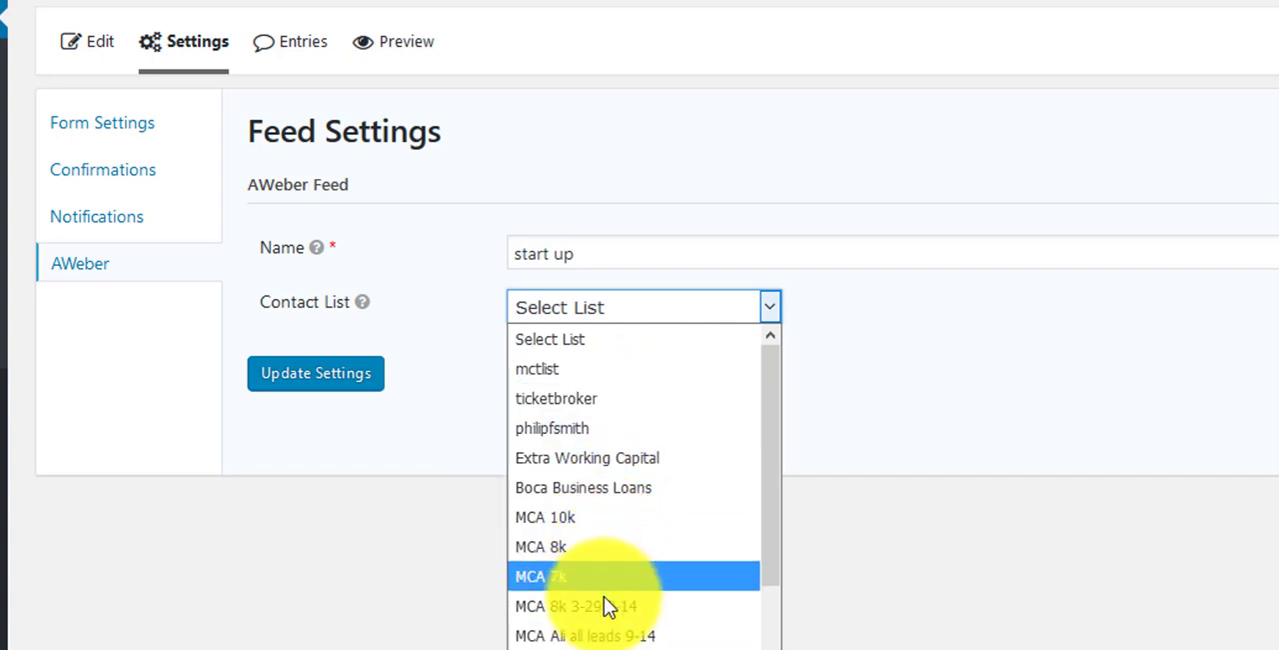
click(567, 646)
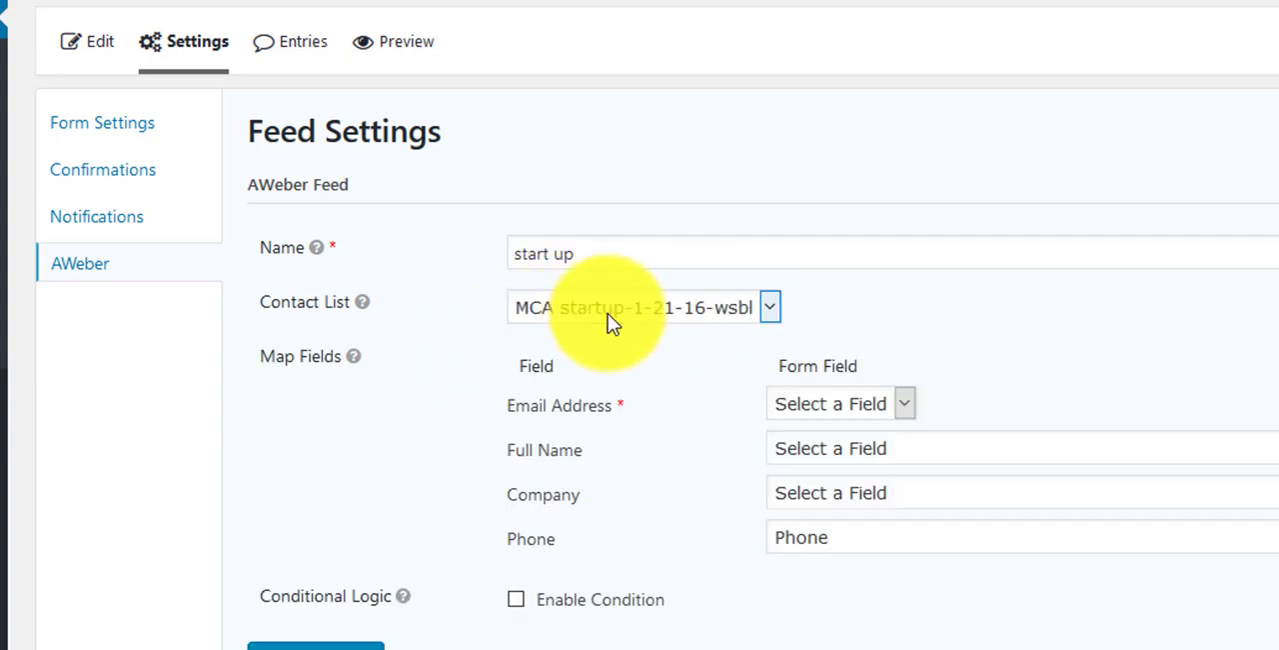
drag(640, 260, 490, 260)
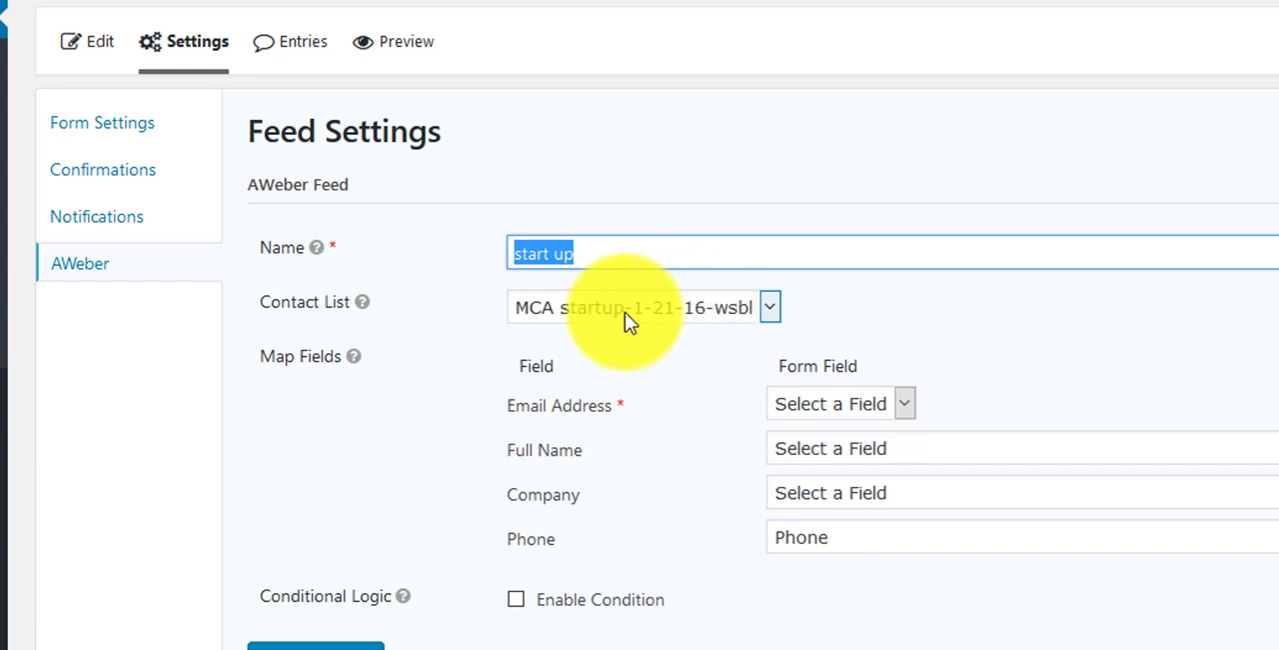
Step: Check which form fields are offered for mapping to the feed's required Email Address field
click(864, 408)
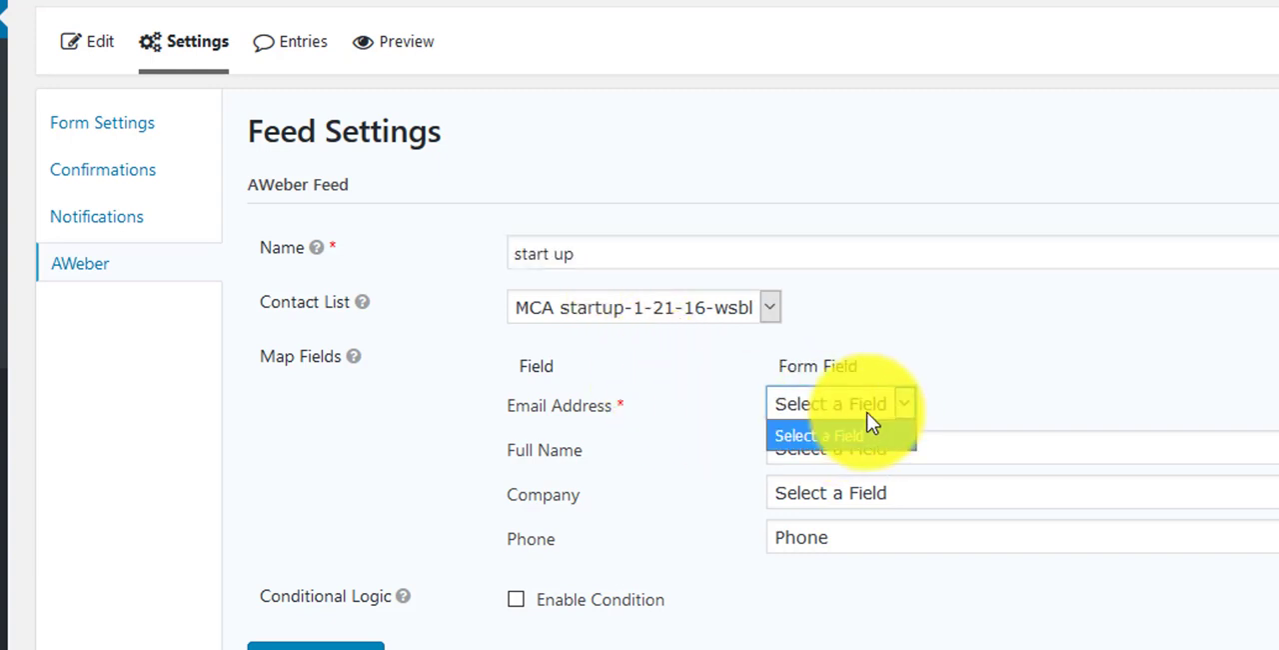
click(965, 392)
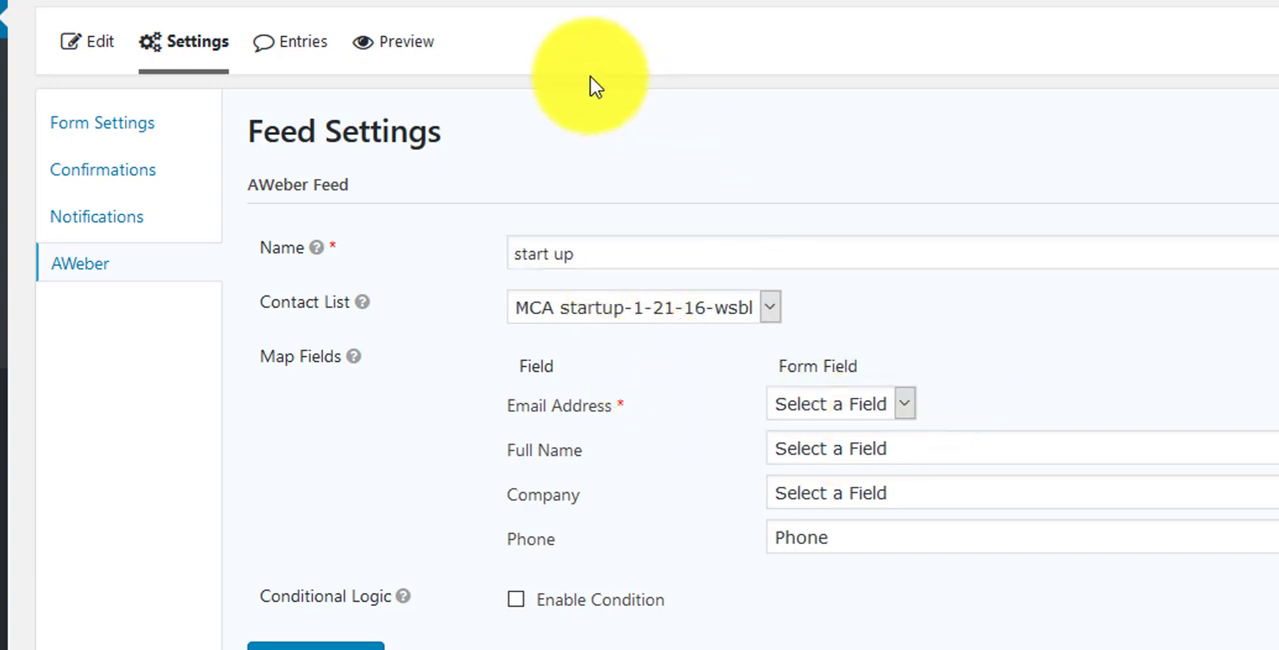
click(870, 405)
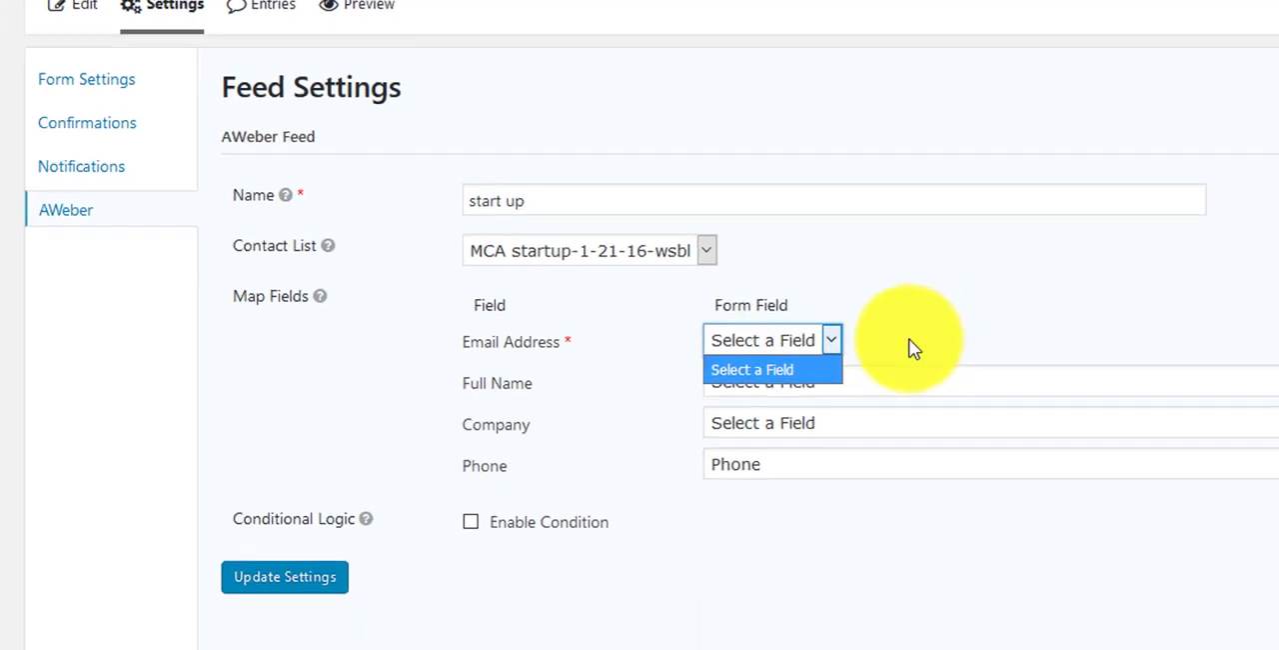
click(981, 402)
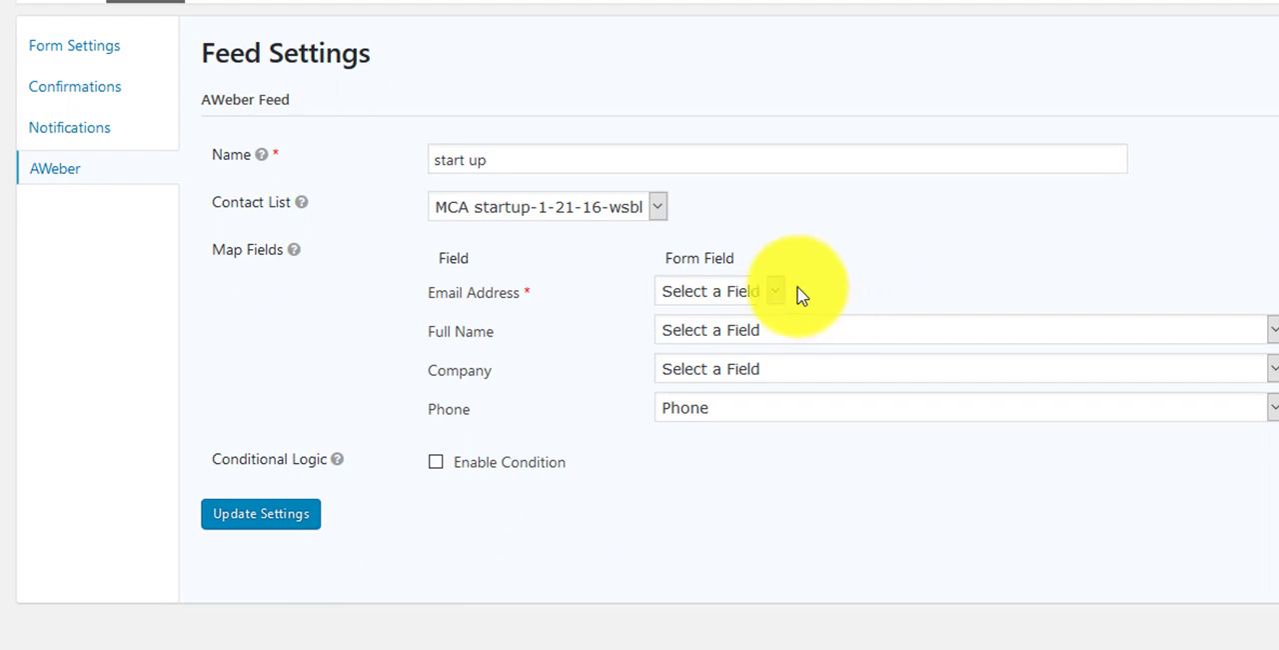
click(746, 291)
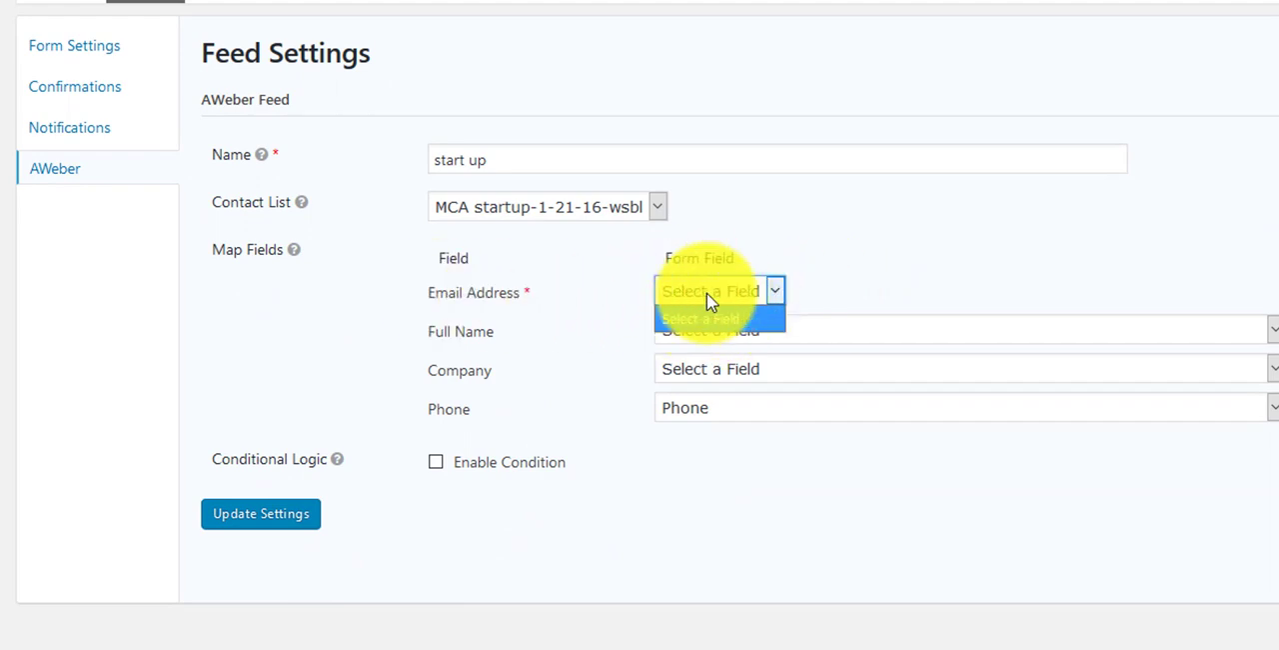
click(712, 301)
click(716, 302)
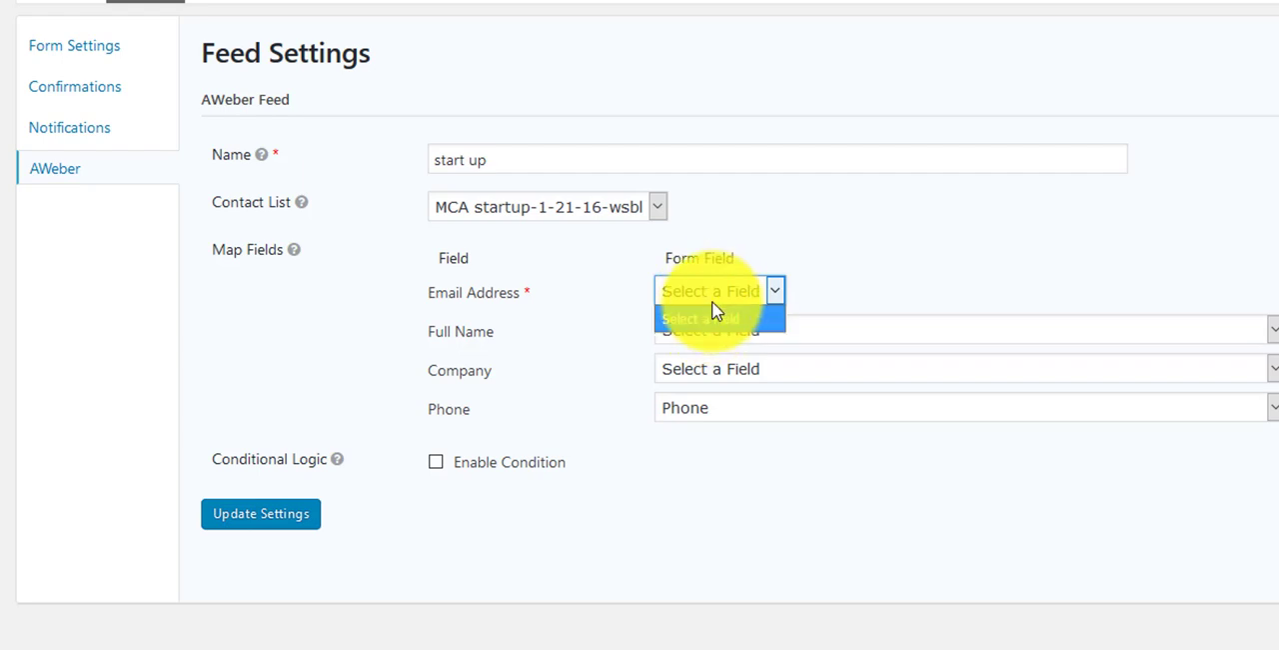
click(725, 296)
click(727, 295)
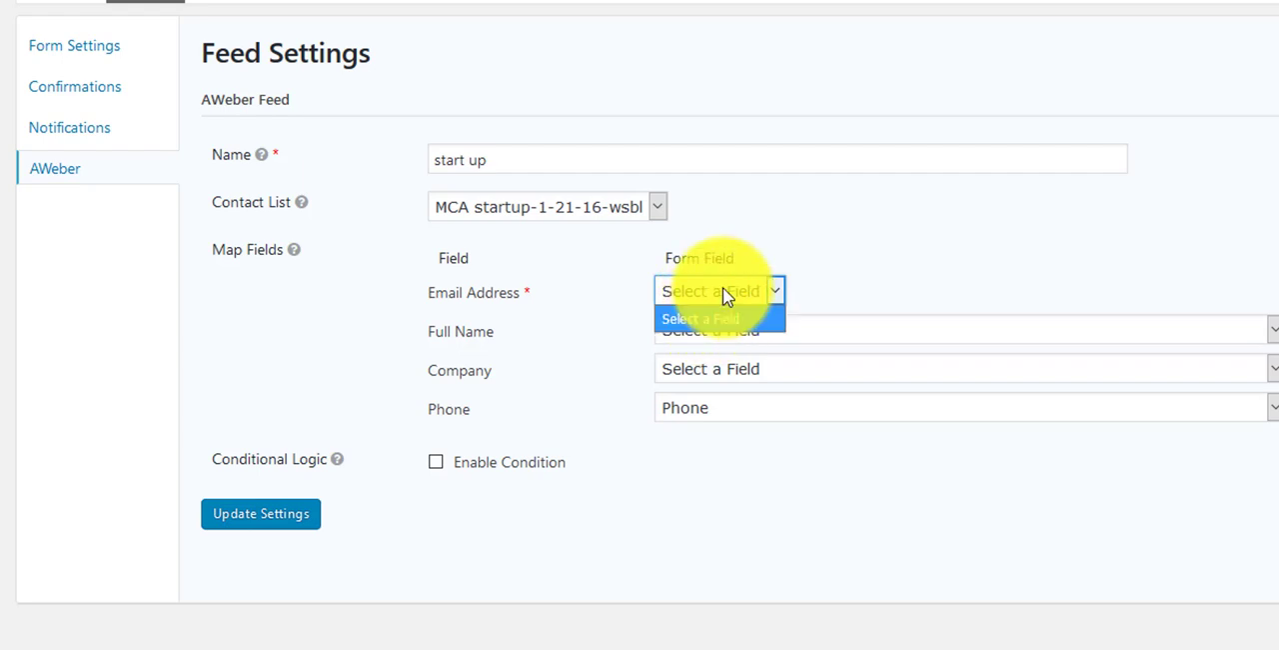
click(848, 283)
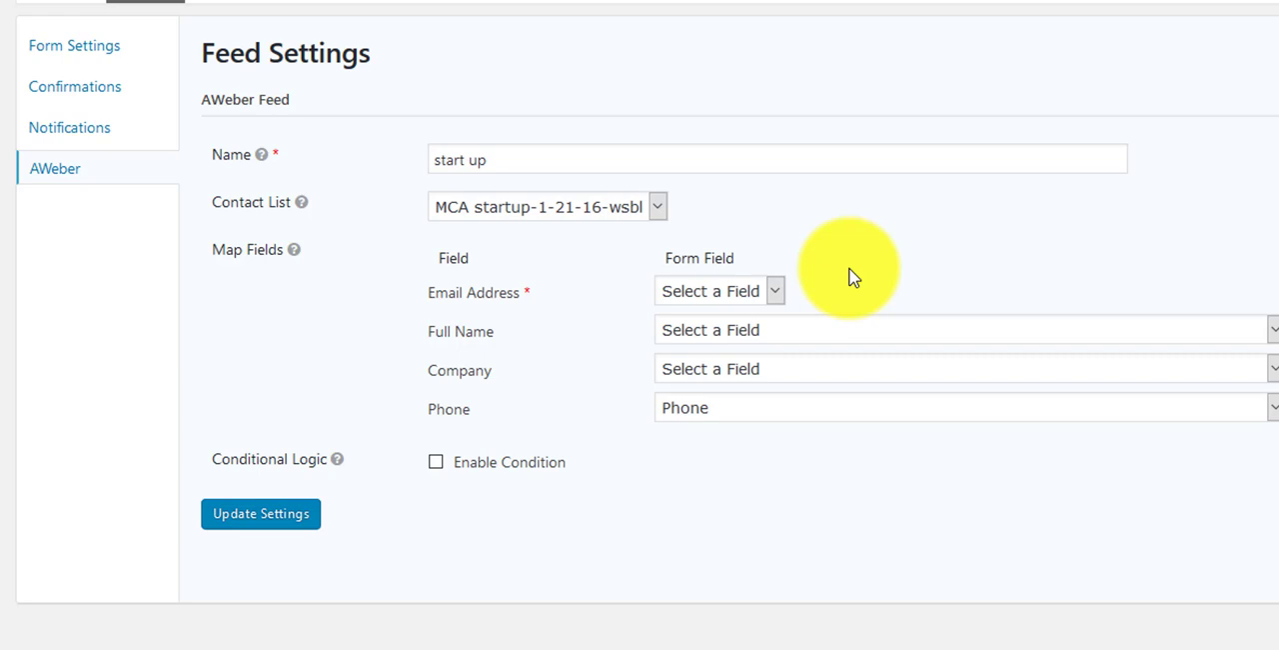
click(745, 296)
click(730, 334)
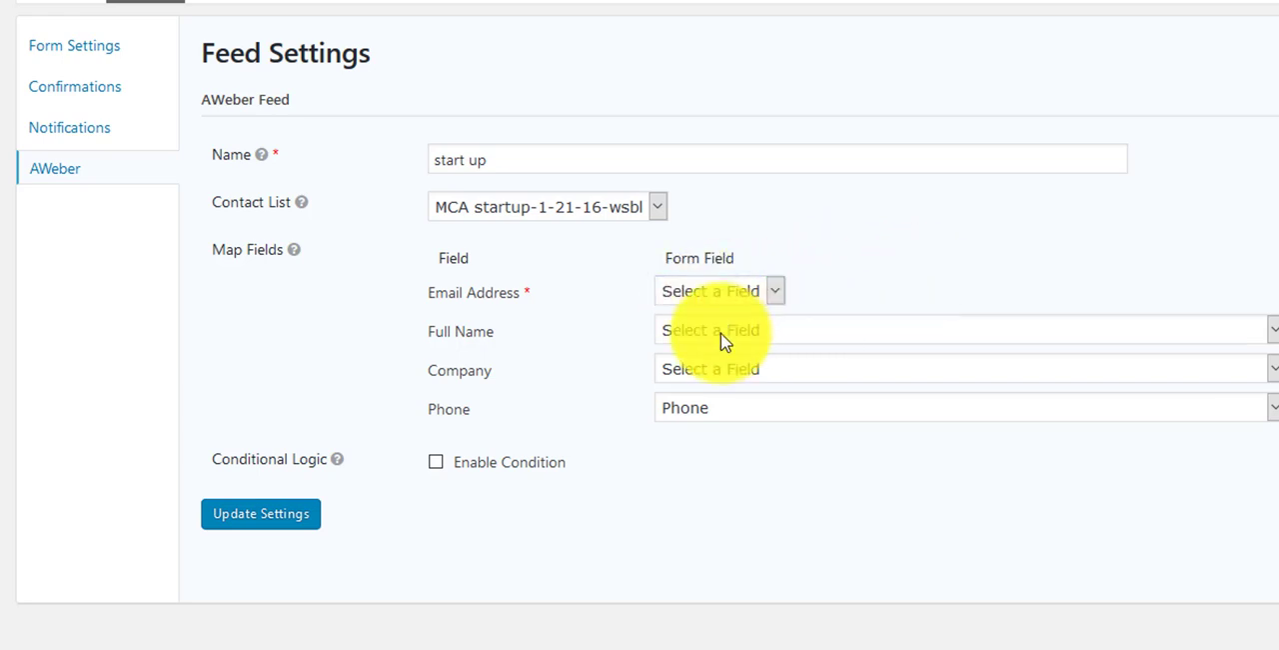
Step: Map the feed's Full Name to First Name and its Company to Company Name
click(713, 342)
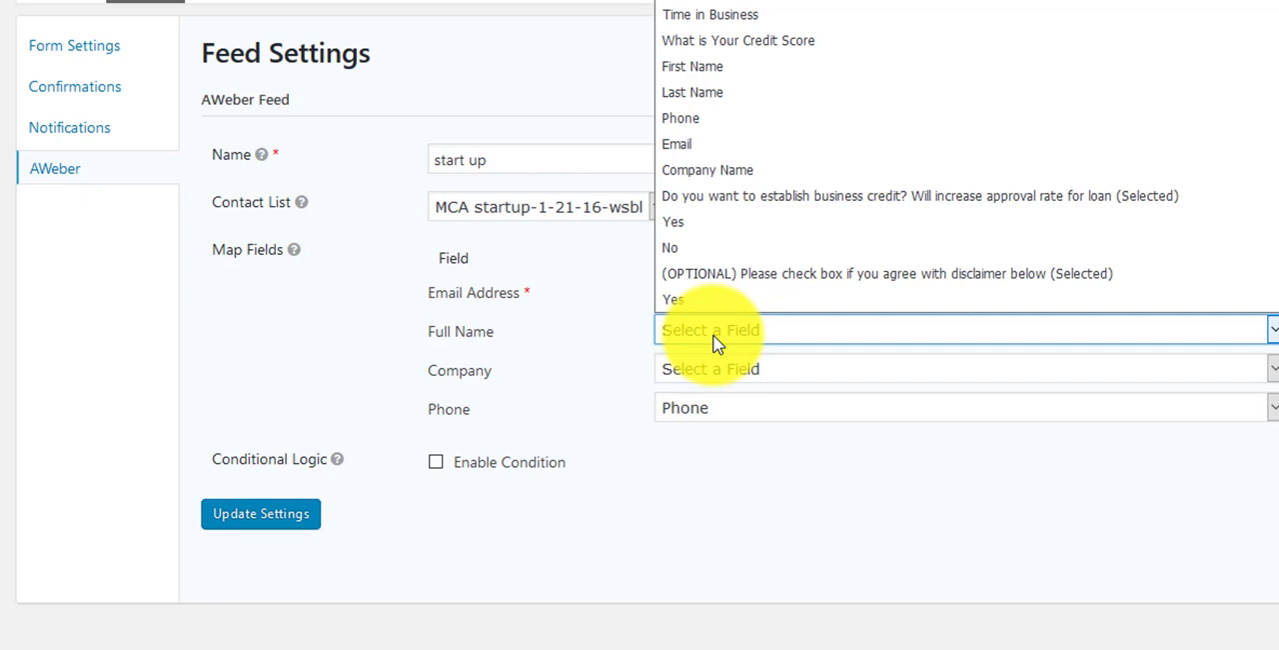
click(695, 68)
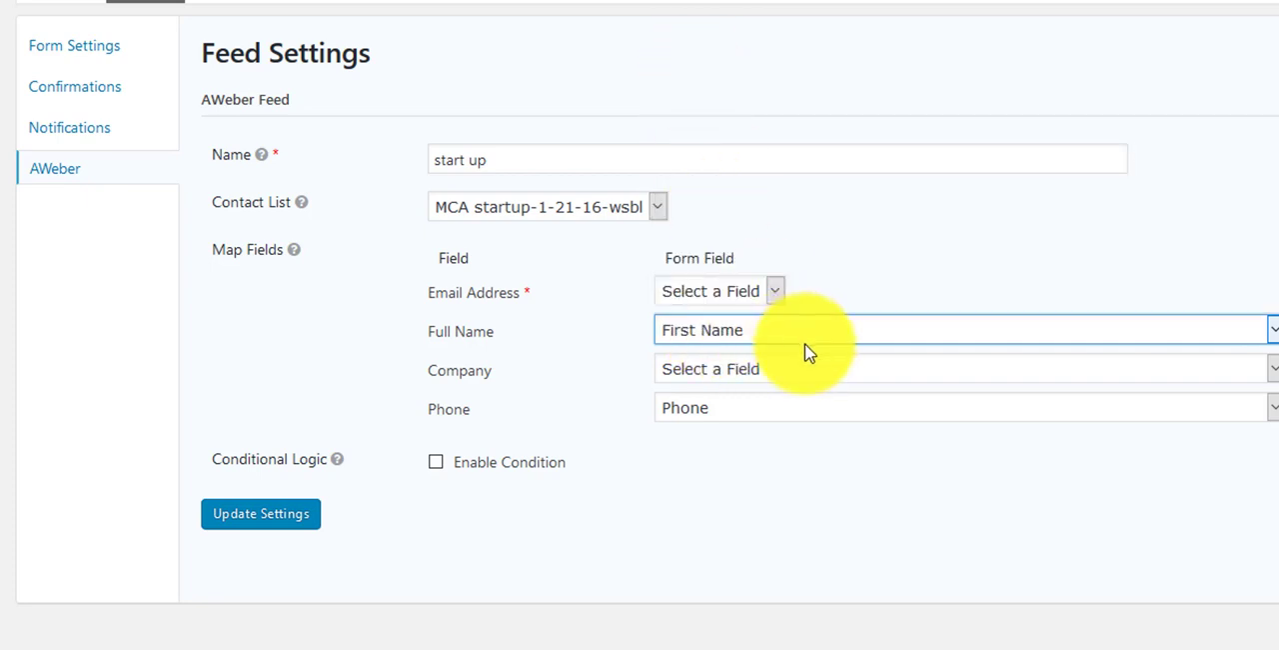
click(715, 375)
click(711, 210)
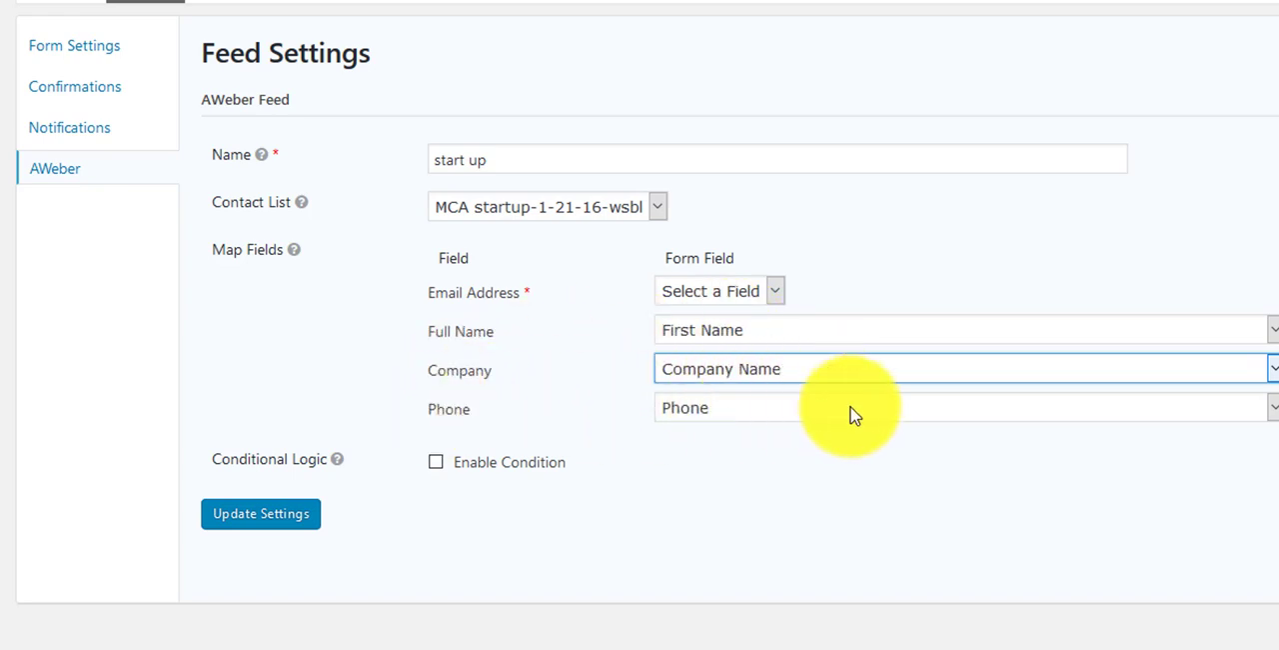
Step: Enable the feed's conditional logic for Any match, with a rule that gross monthly sales is Start Up
click(437, 464)
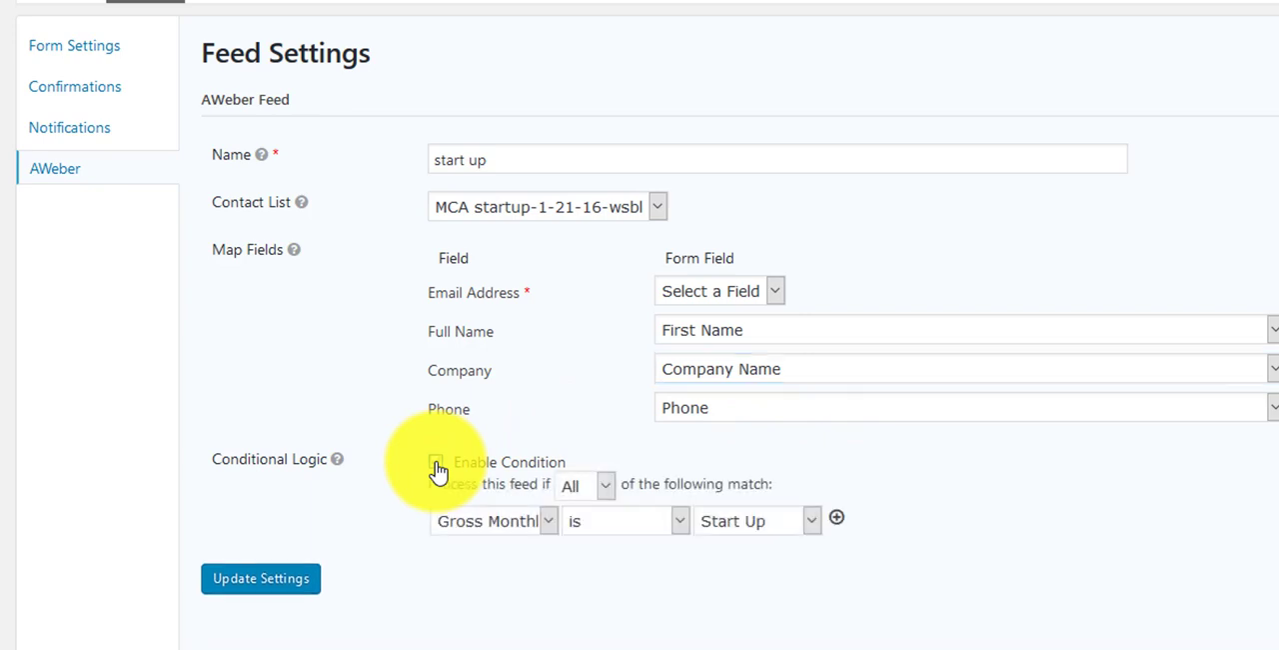
click(590, 485)
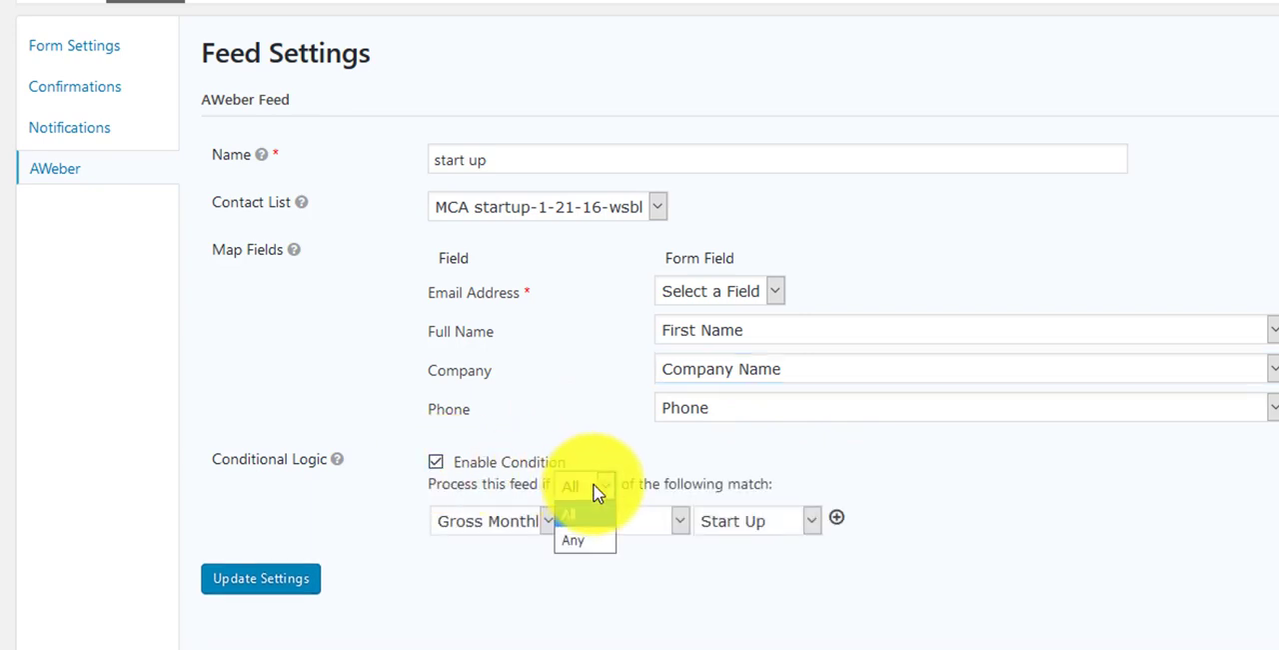
click(575, 538)
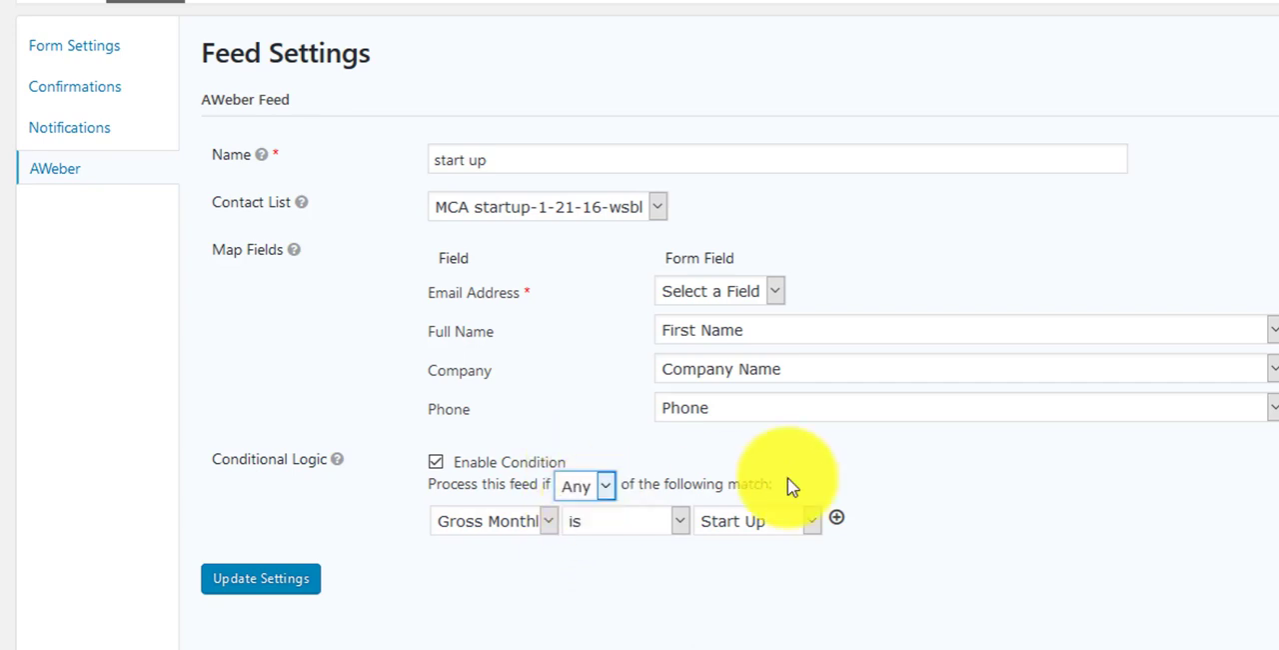
click(496, 527)
click(499, 550)
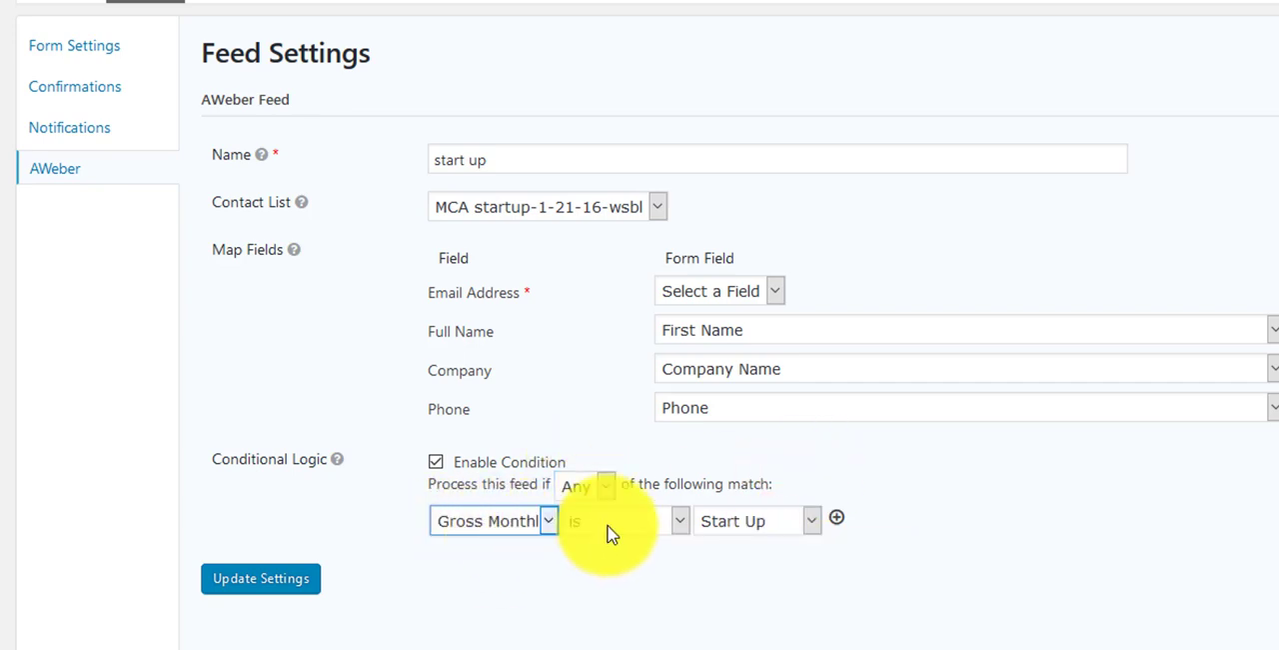
click(747, 531)
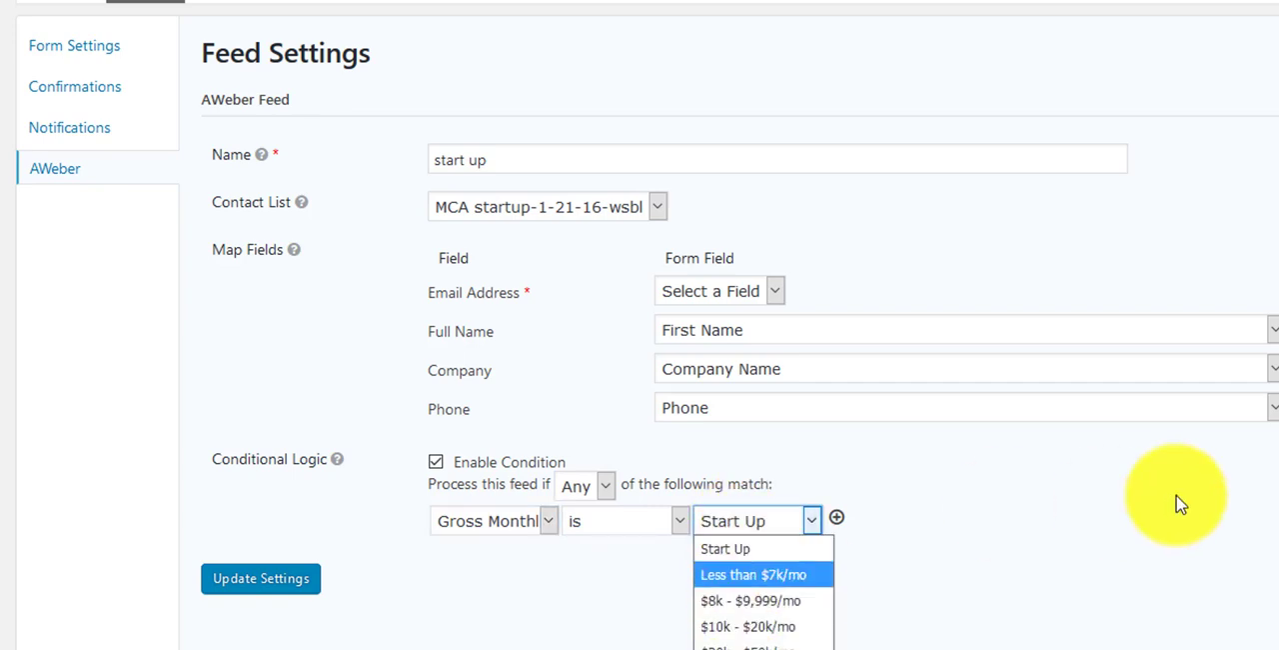
click(723, 532)
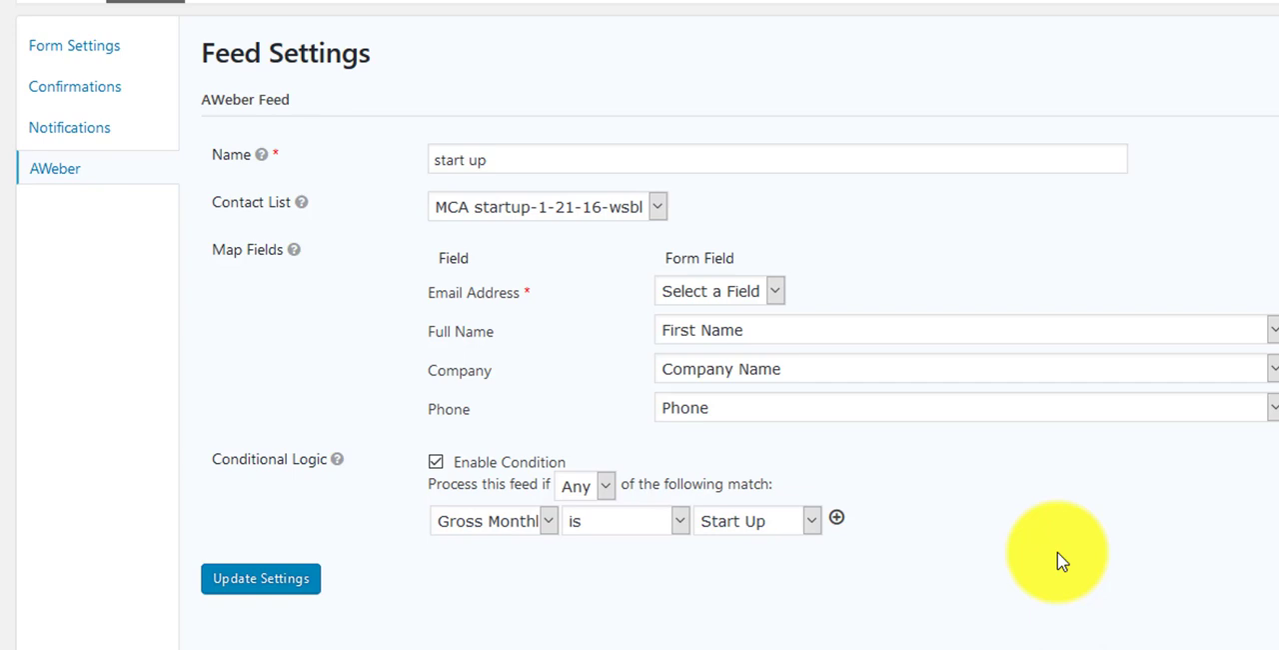
click(774, 521)
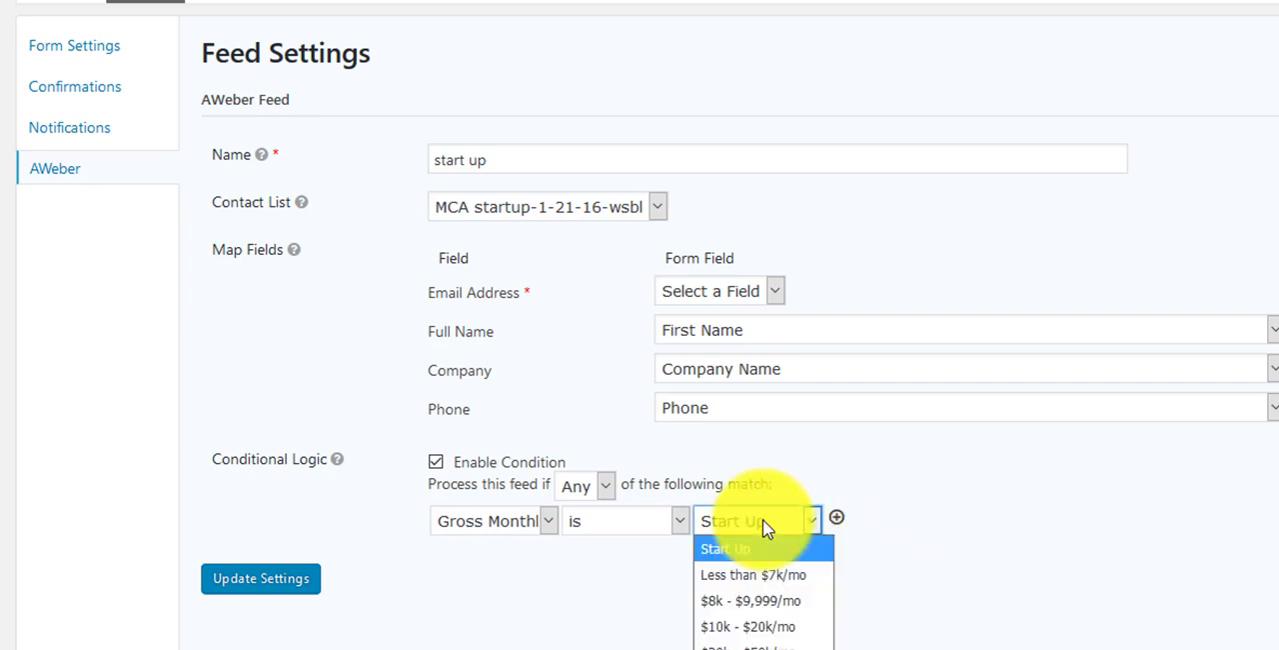
click(800, 545)
Step: Add three more gross monthly sales rules and set the four values to $10k - $20k, $20k - $50k, $50k - $100k and $100k+/mo
click(838, 519)
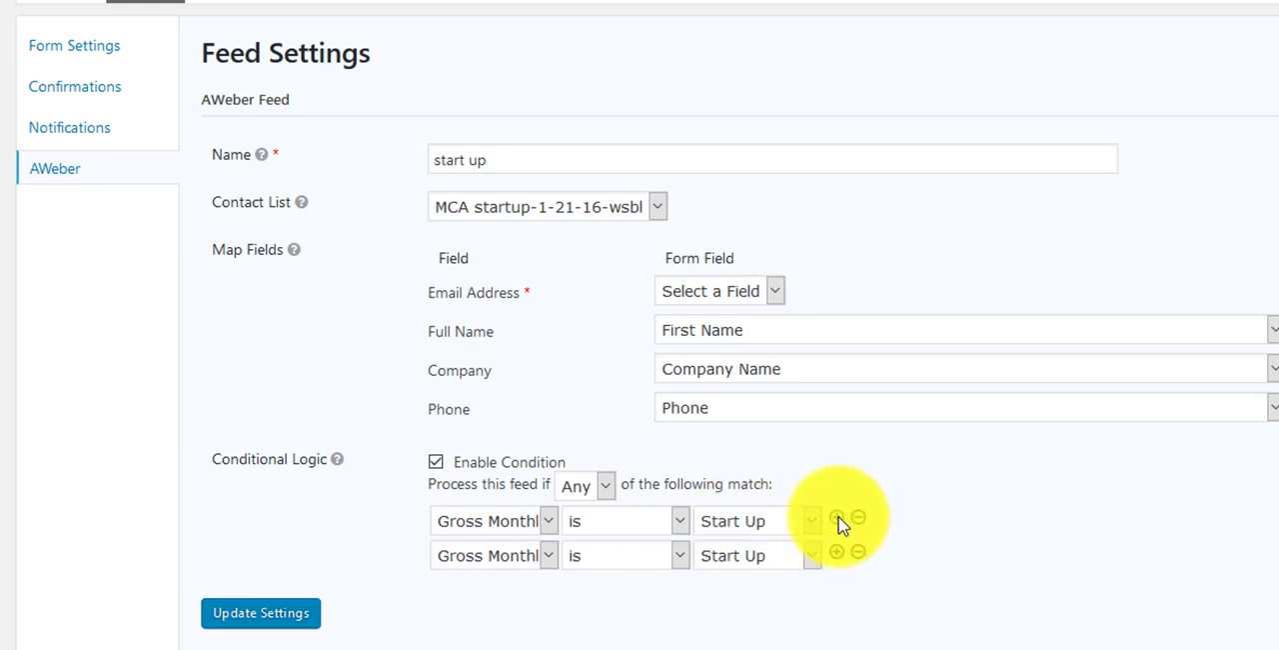
click(837, 519)
click(838, 519)
click(759, 521)
click(751, 628)
click(754, 556)
click(751, 626)
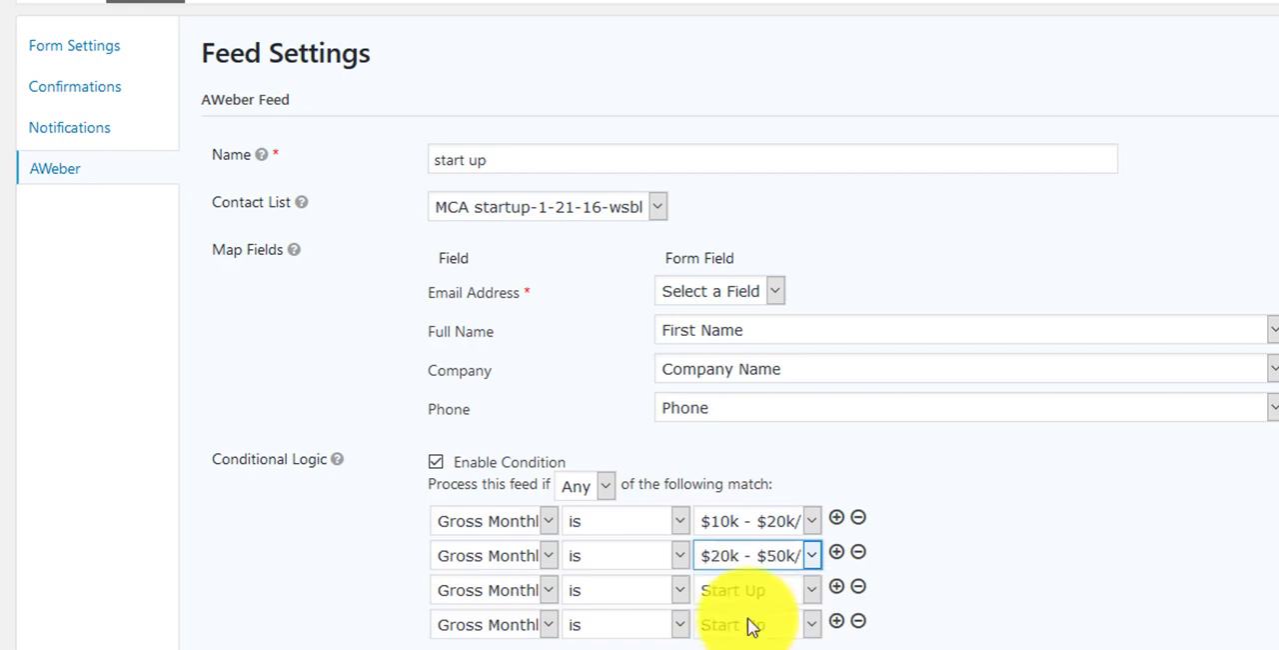
click(752, 589)
click(741, 640)
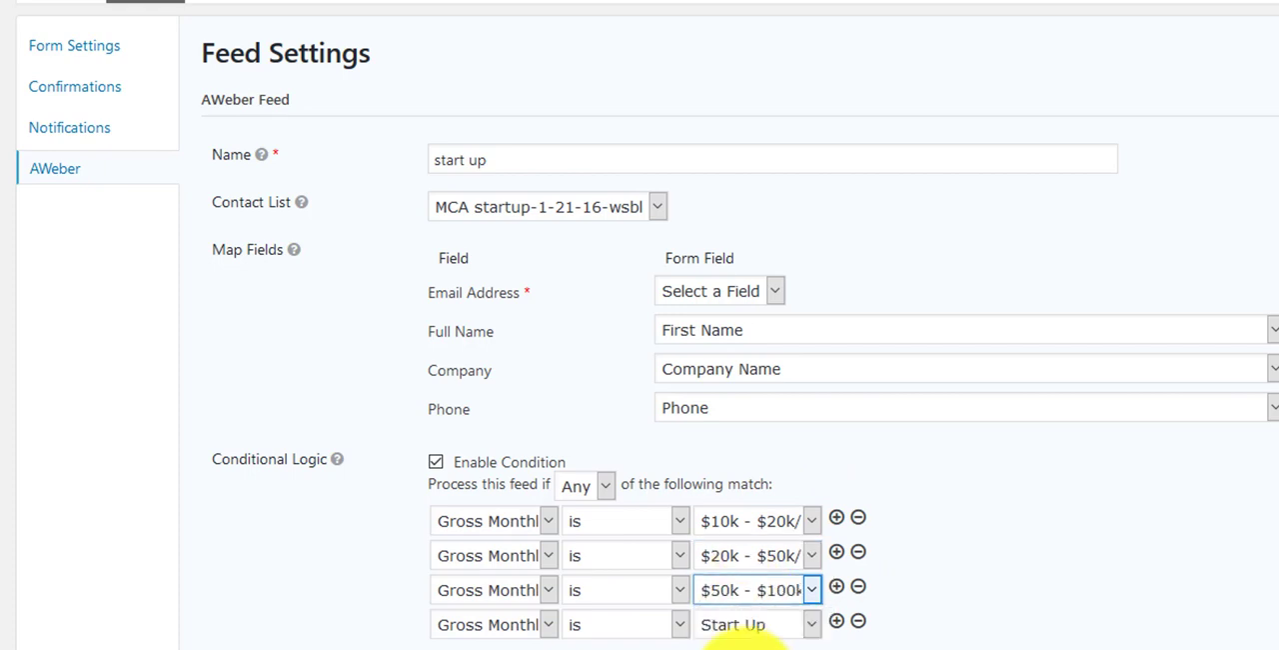
click(745, 624)
click(747, 594)
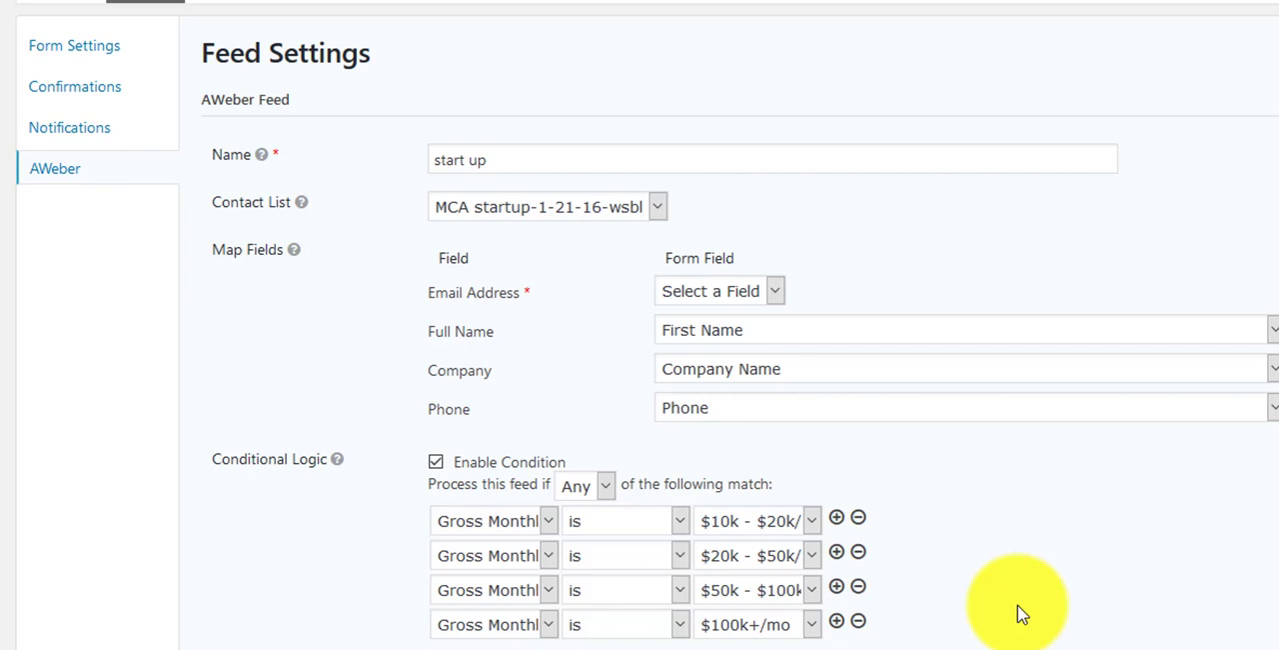
Step: Rename the feed to "10k" and switch its contact list to MCA 10k
drag(549, 162, 312, 155)
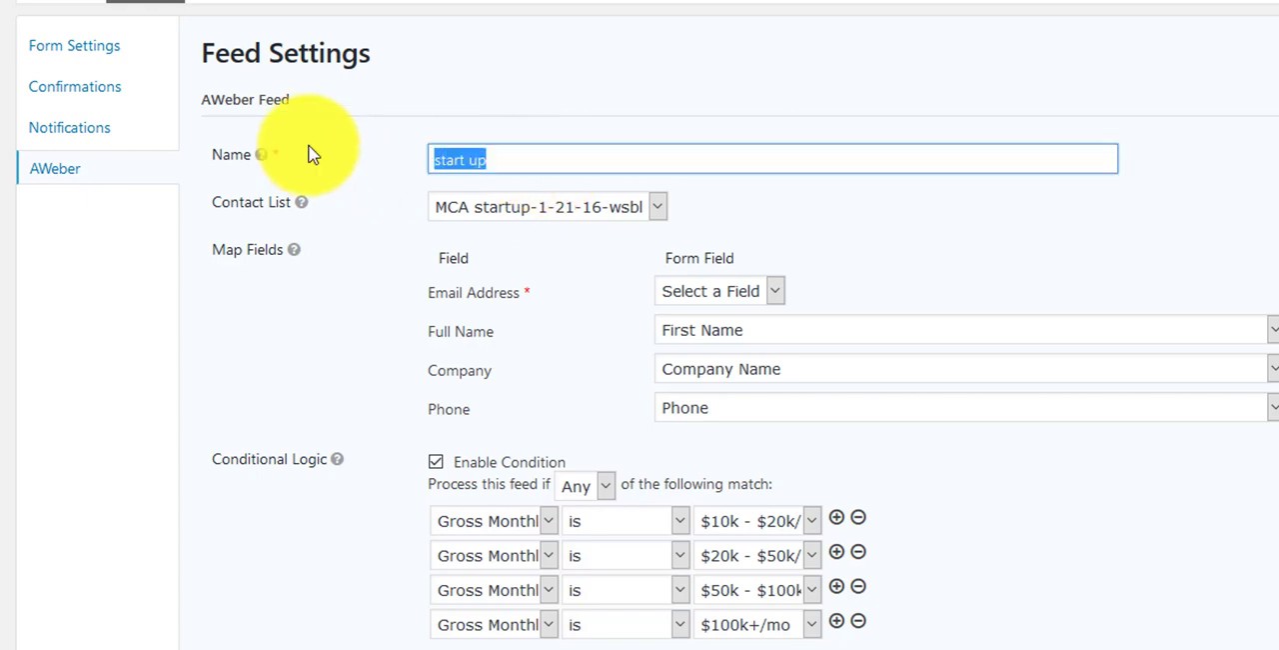
text(10)
click(490, 187)
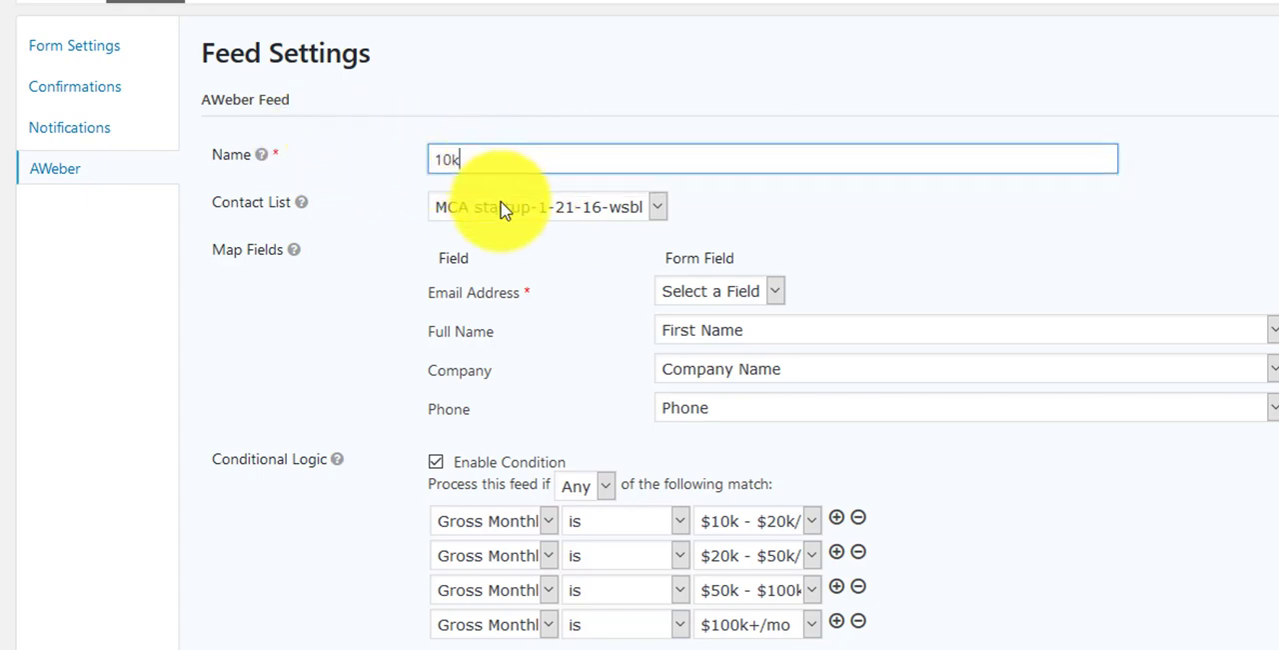
click(503, 208)
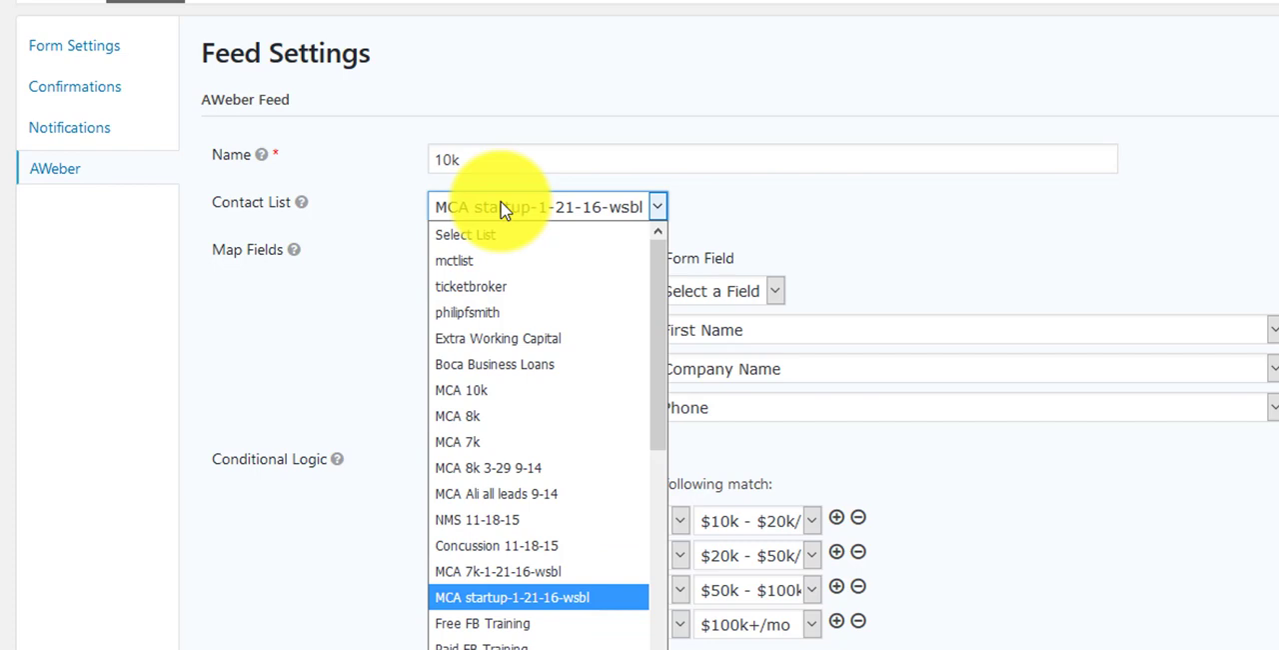
click(480, 400)
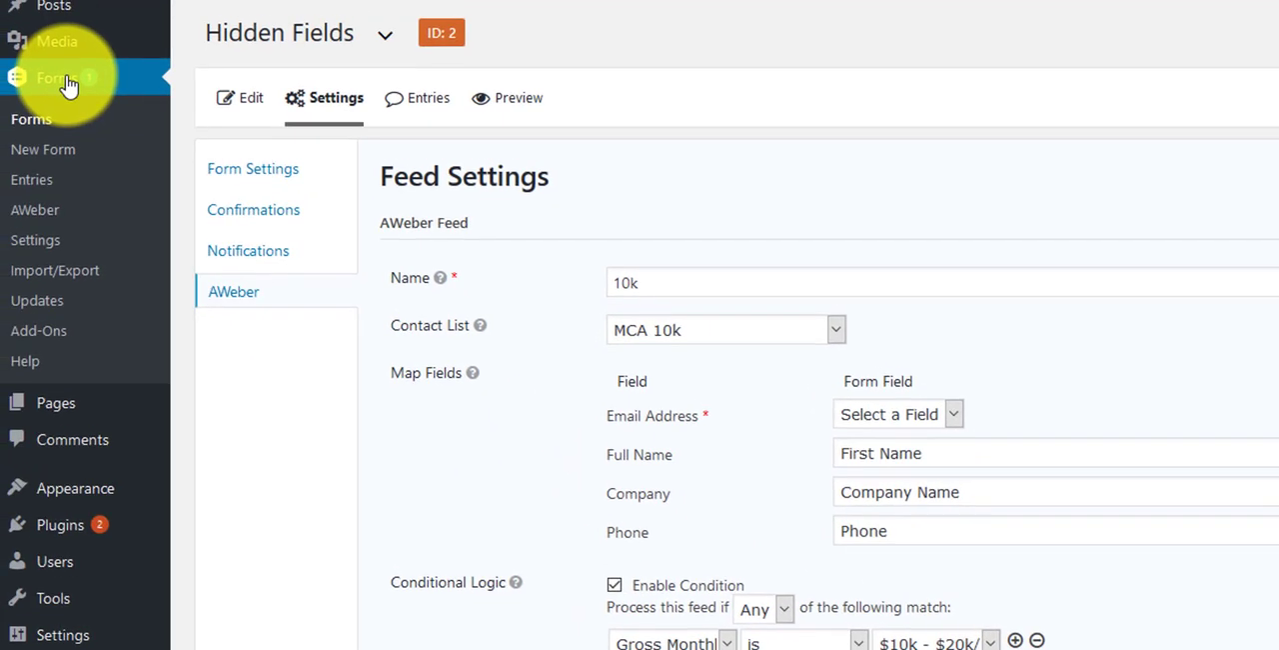
Step: Open the Hidden Fields form for editing and find its Email field
click(68, 86)
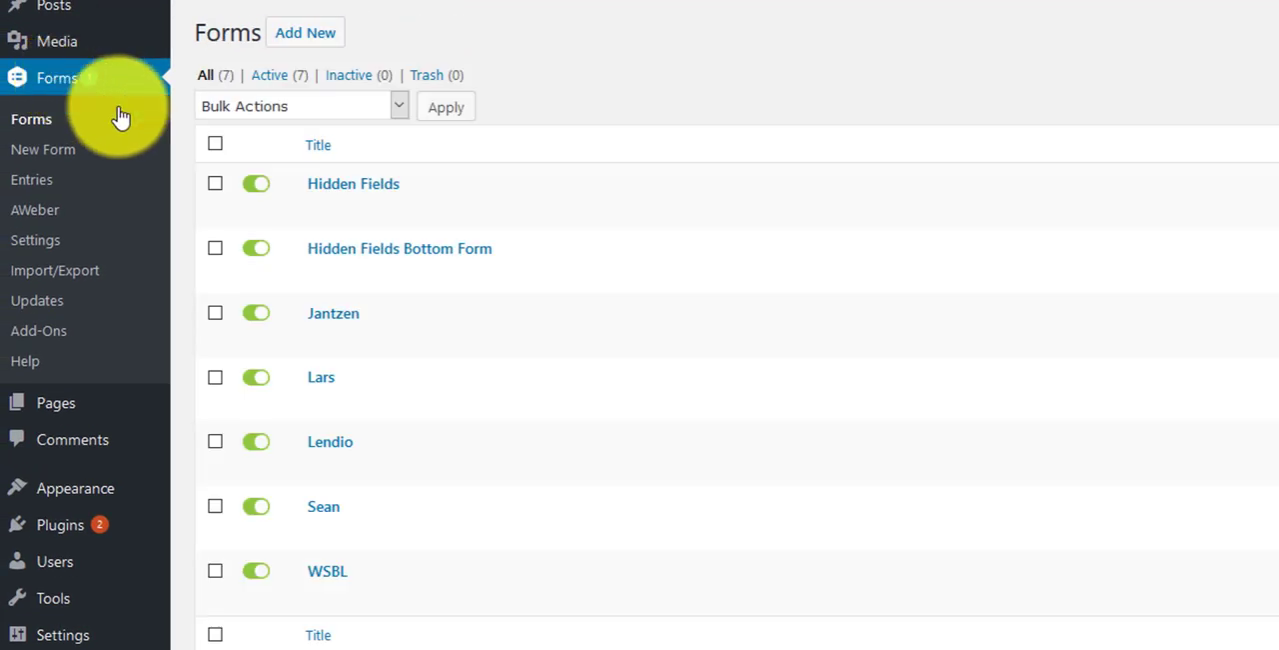
click(343, 195)
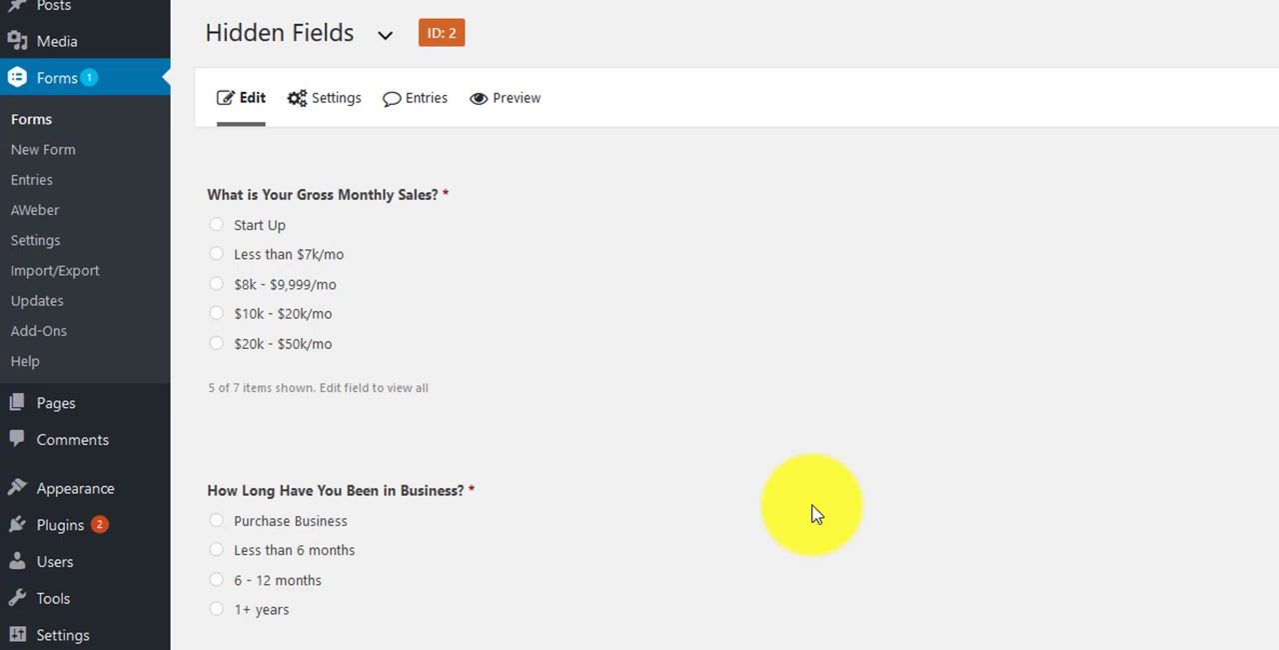
scroll(815, 513, down, 8)
scroll(822, 513, up, 4)
scroll(820, 513, up, 3)
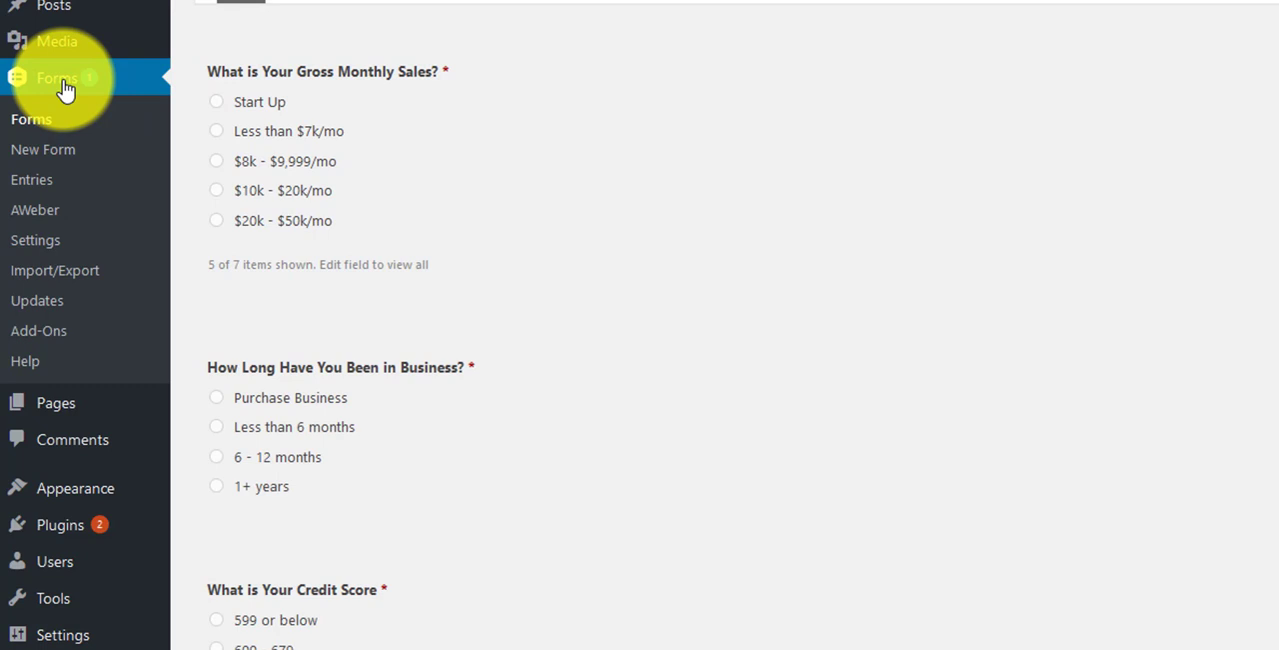
click(63, 90)
click(333, 189)
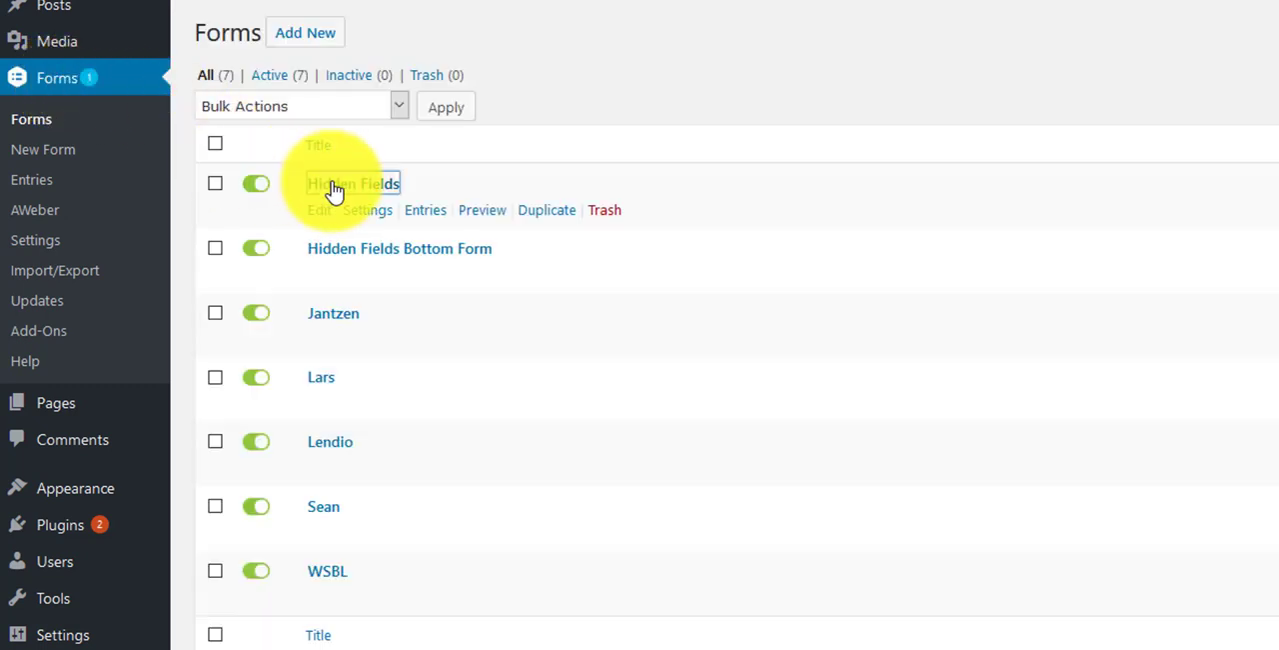
scroll(754, 357, down, 6)
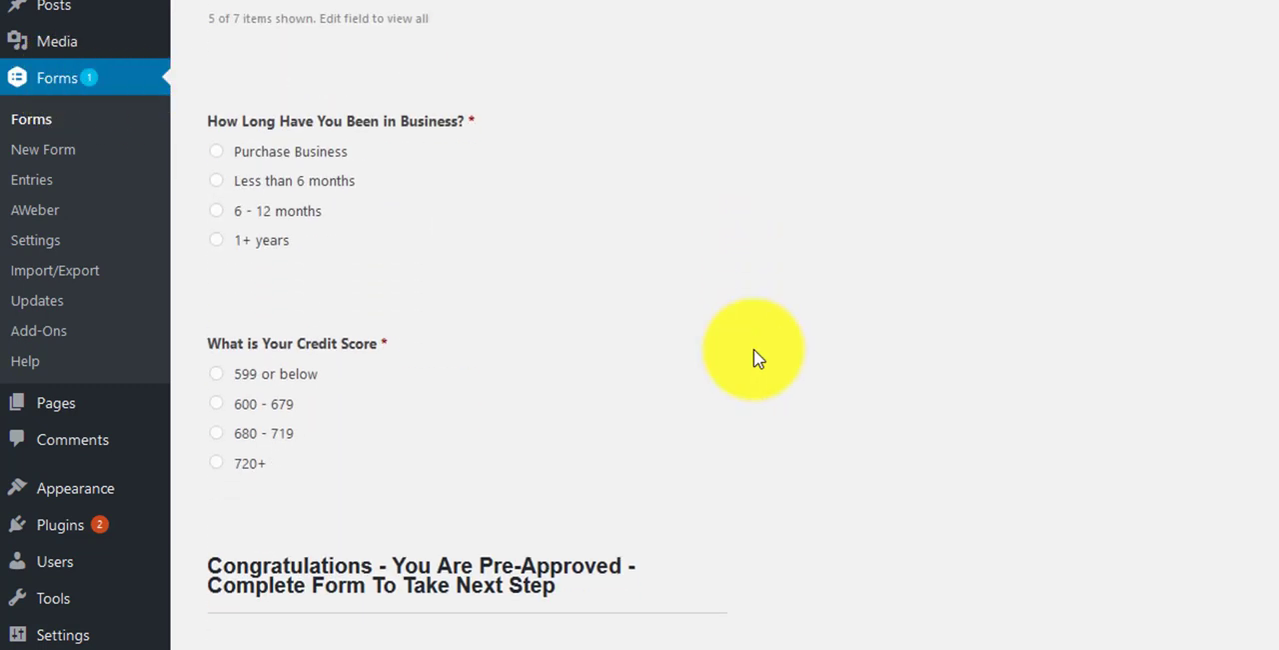
scroll(757, 358, down, 5)
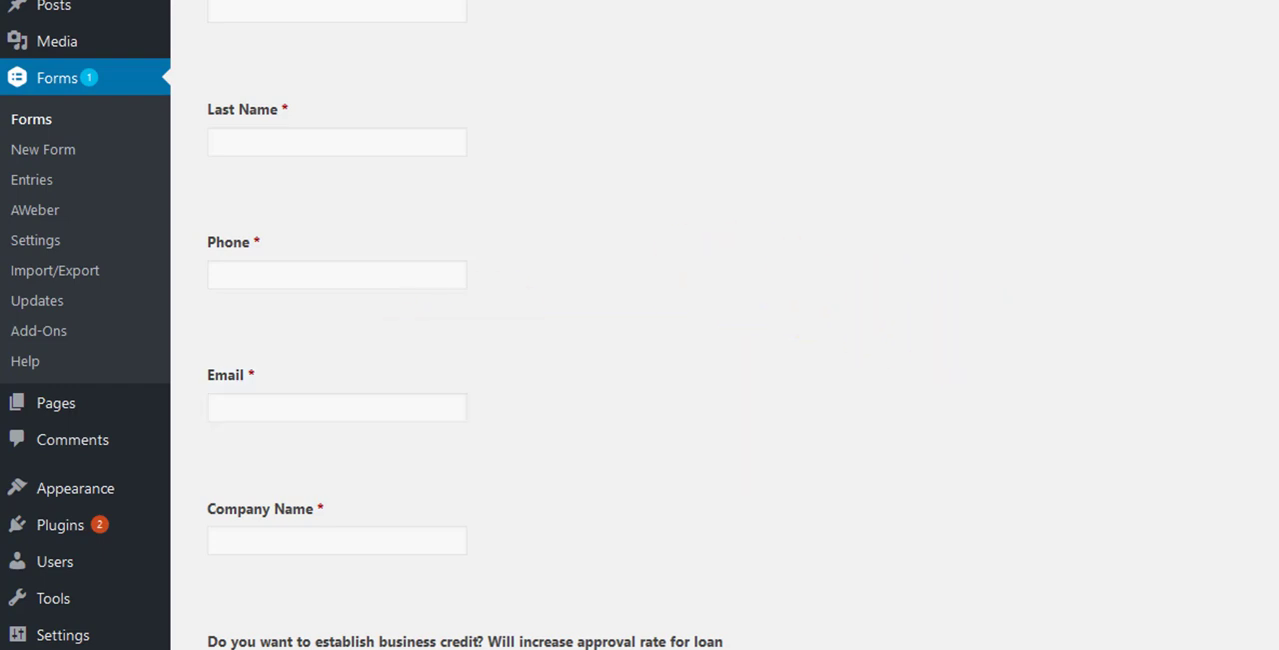
Step: Add an advanced Email field to the form and place it directly below the existing Email field
key(super+Down)
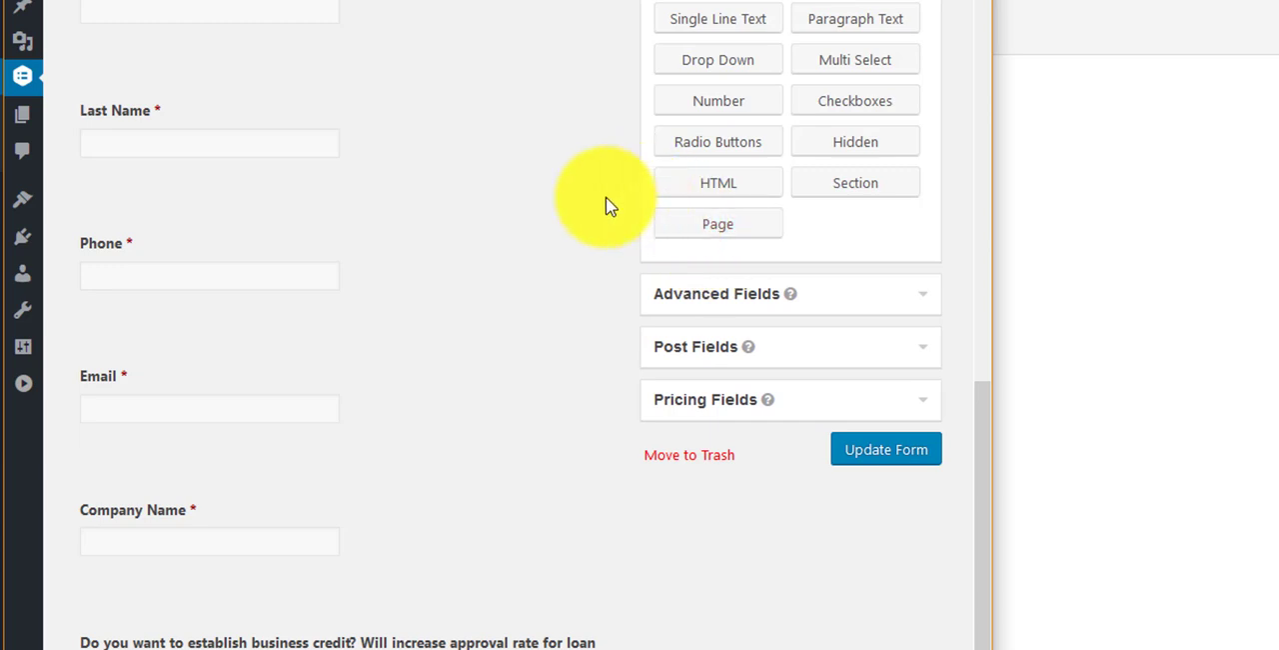
click(690, 295)
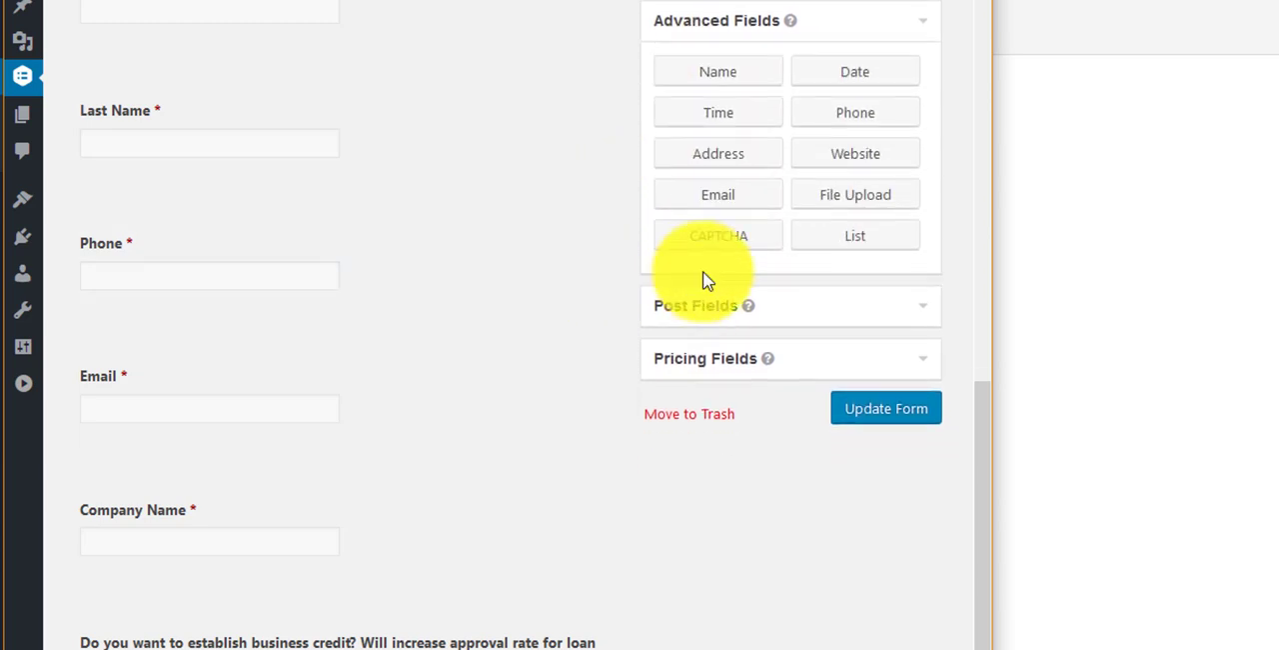
drag(993, 3, 1278, 3)
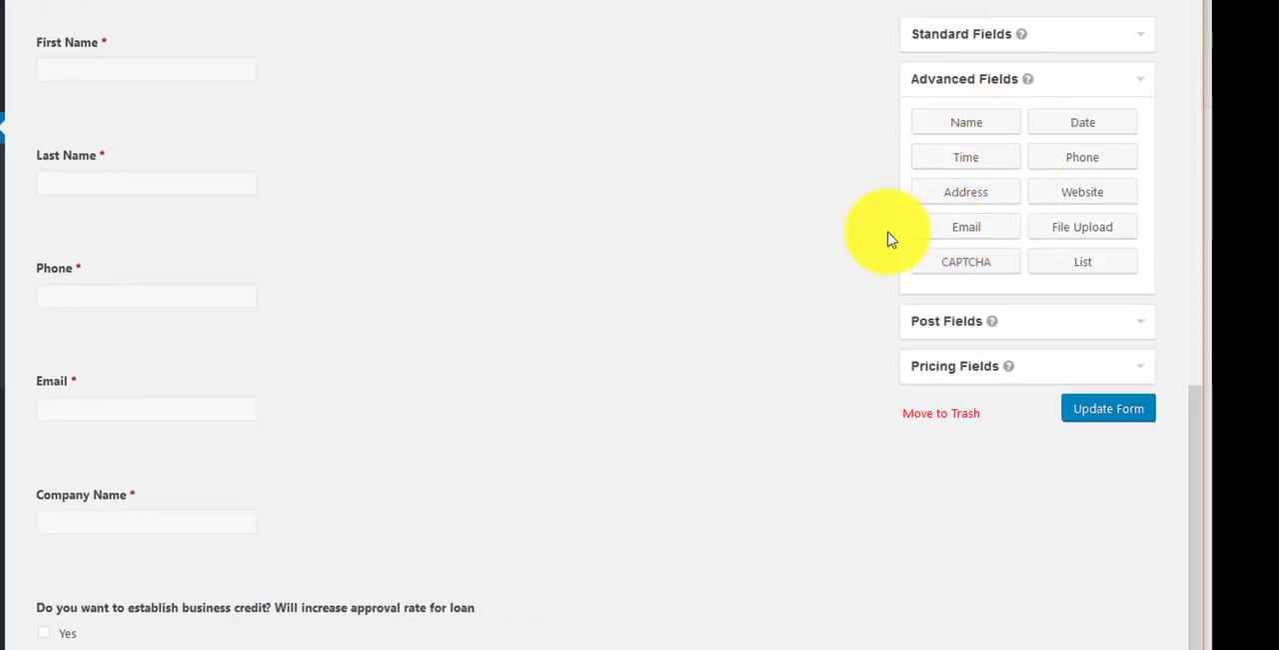
click(968, 232)
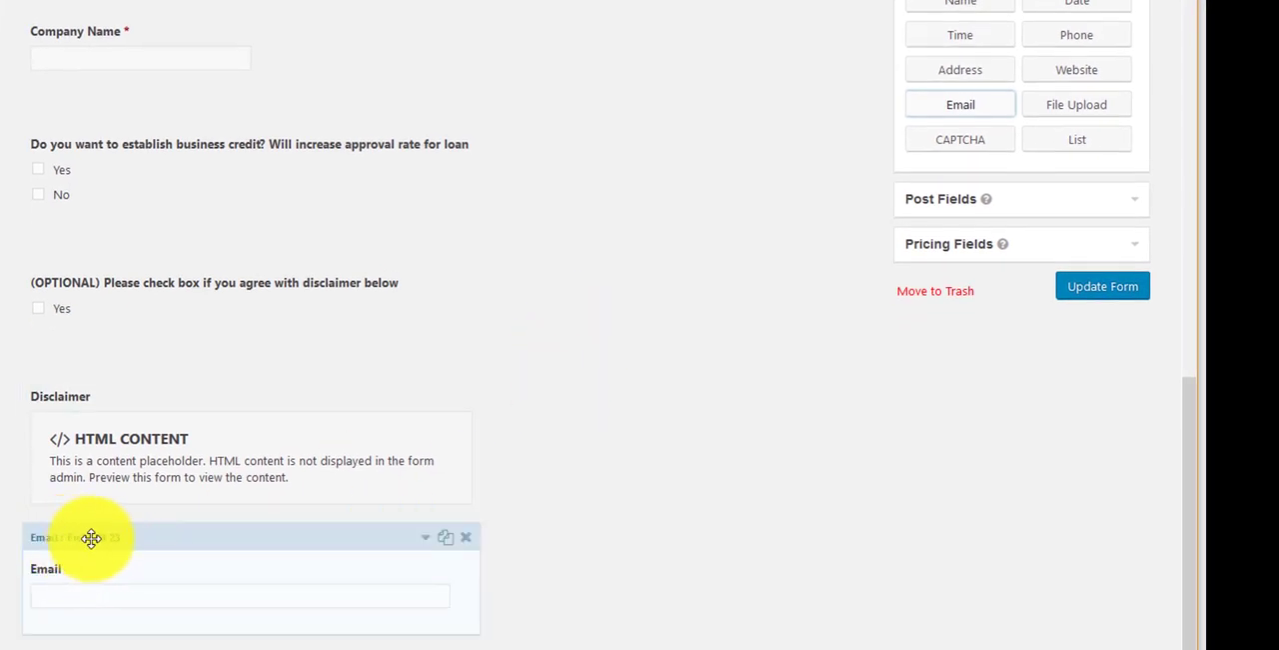
drag(90, 538, 51, 43)
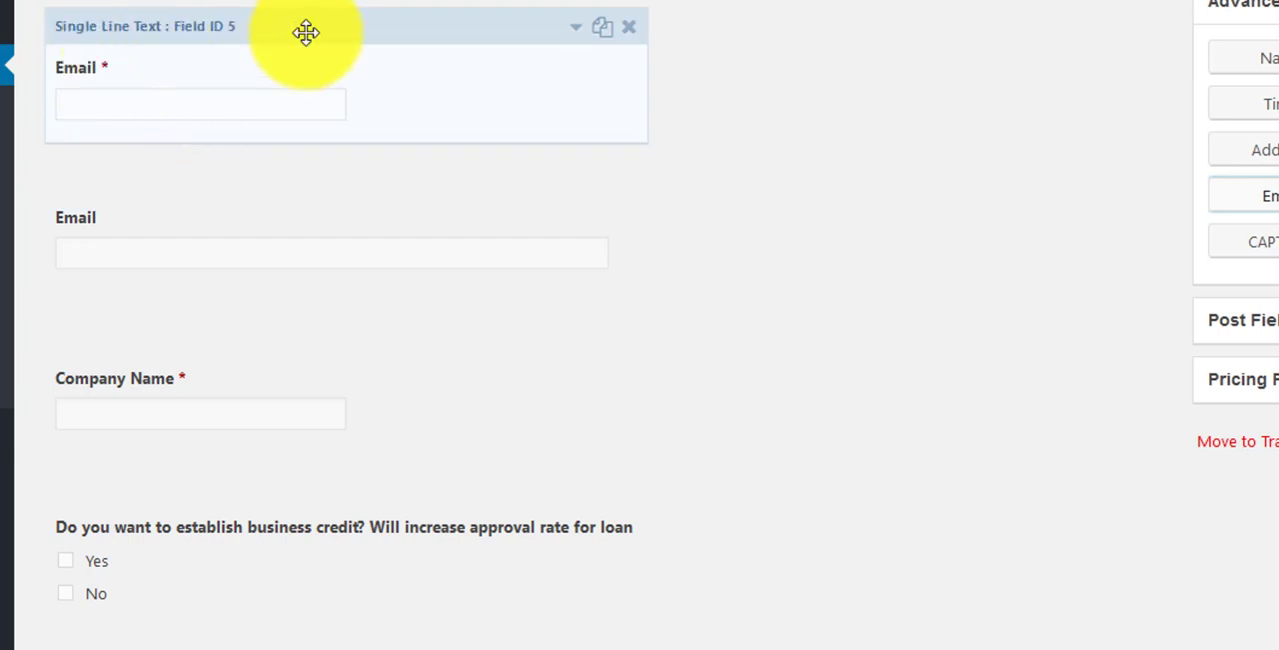
Step: Delete the old single-line text Email field and make the new Email field required
click(629, 30)
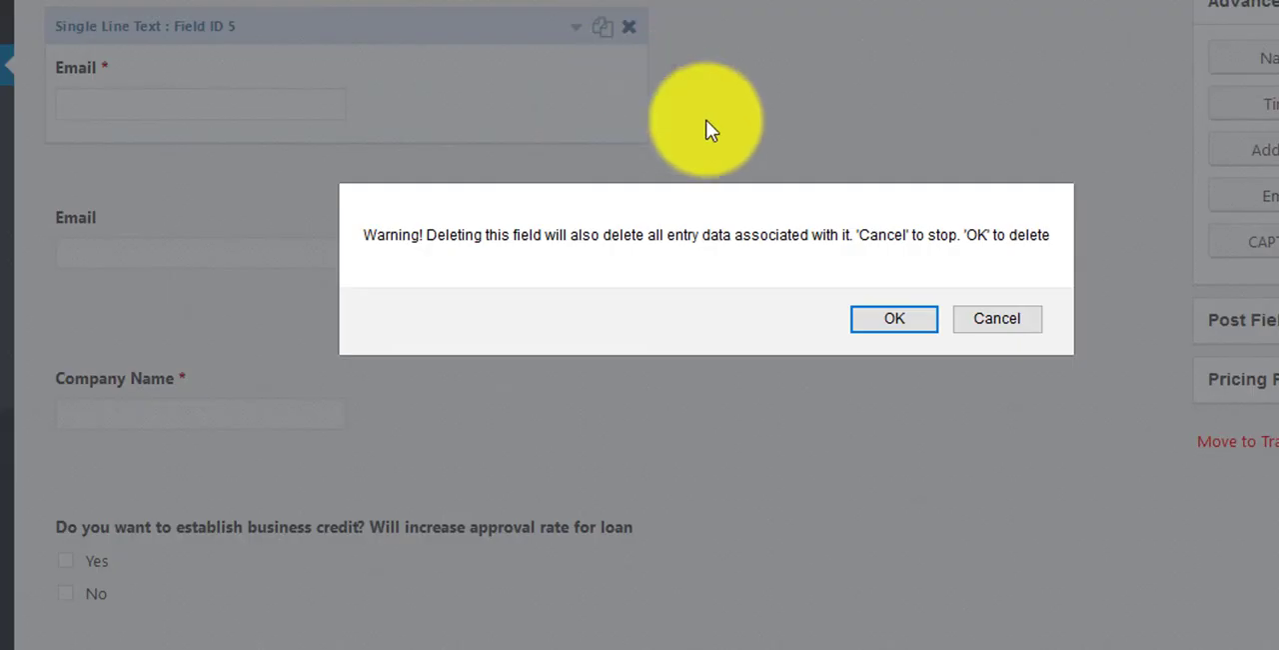
click(895, 320)
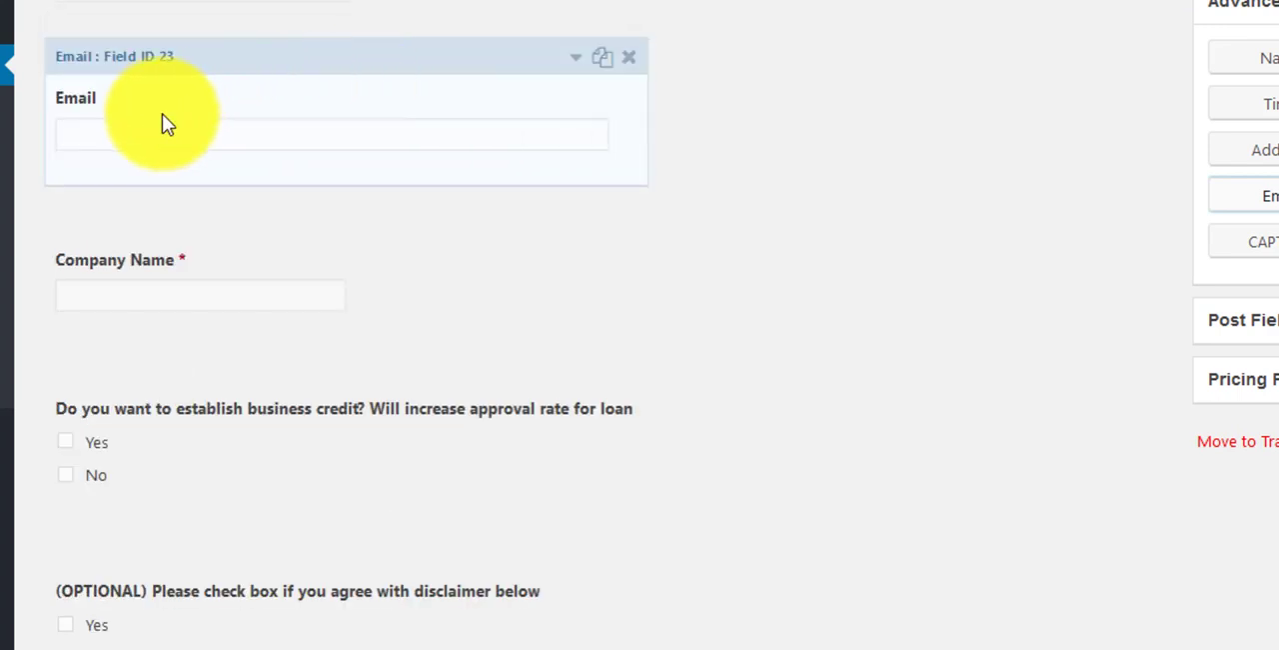
click(576, 70)
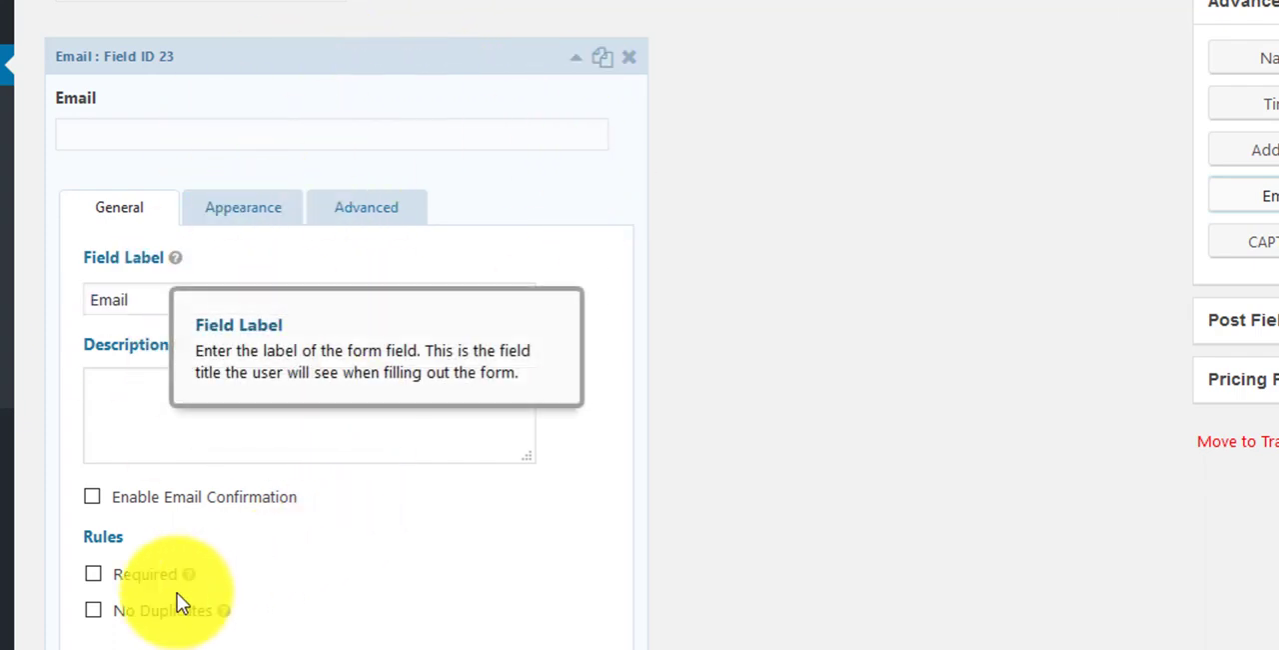
click(93, 577)
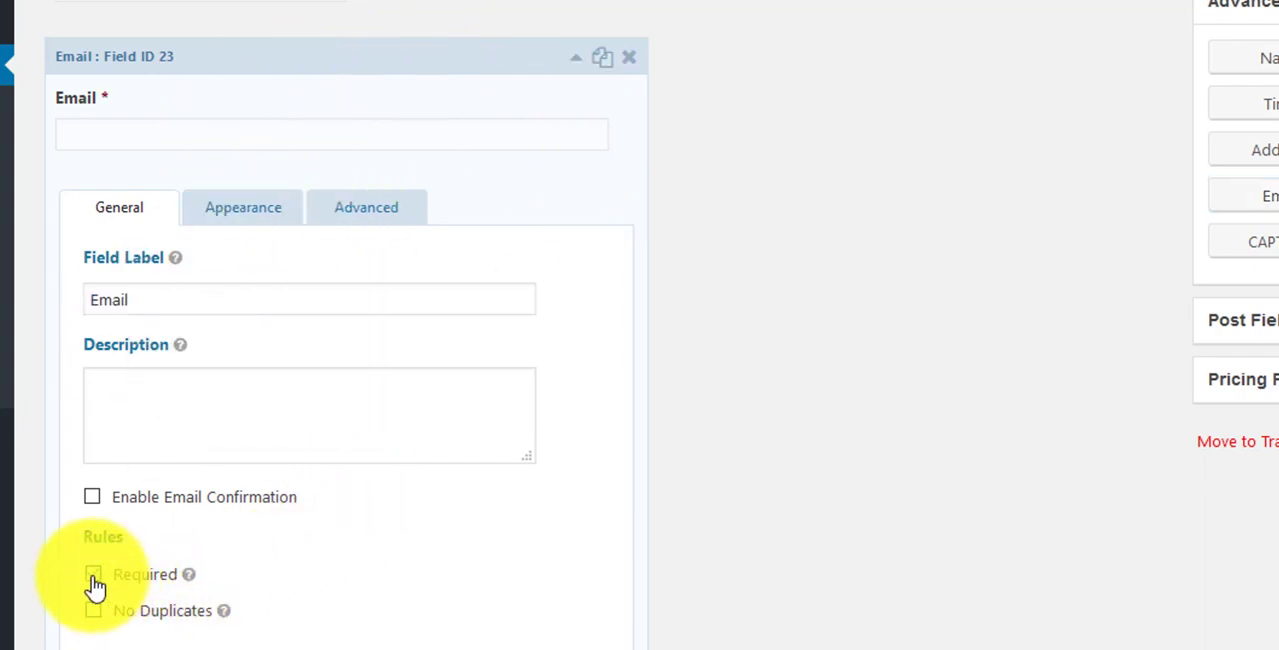
Step: Review the new Email field's general, appearance and advanced settings
click(258, 212)
click(352, 210)
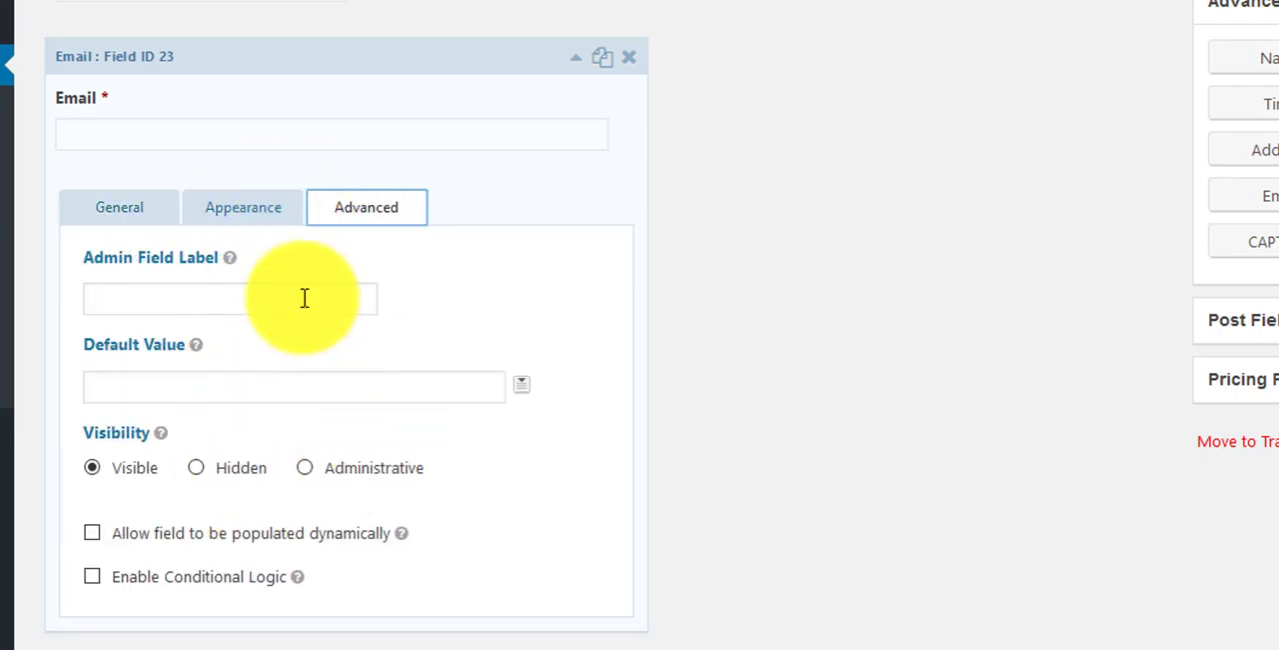
click(125, 210)
click(264, 208)
click(351, 207)
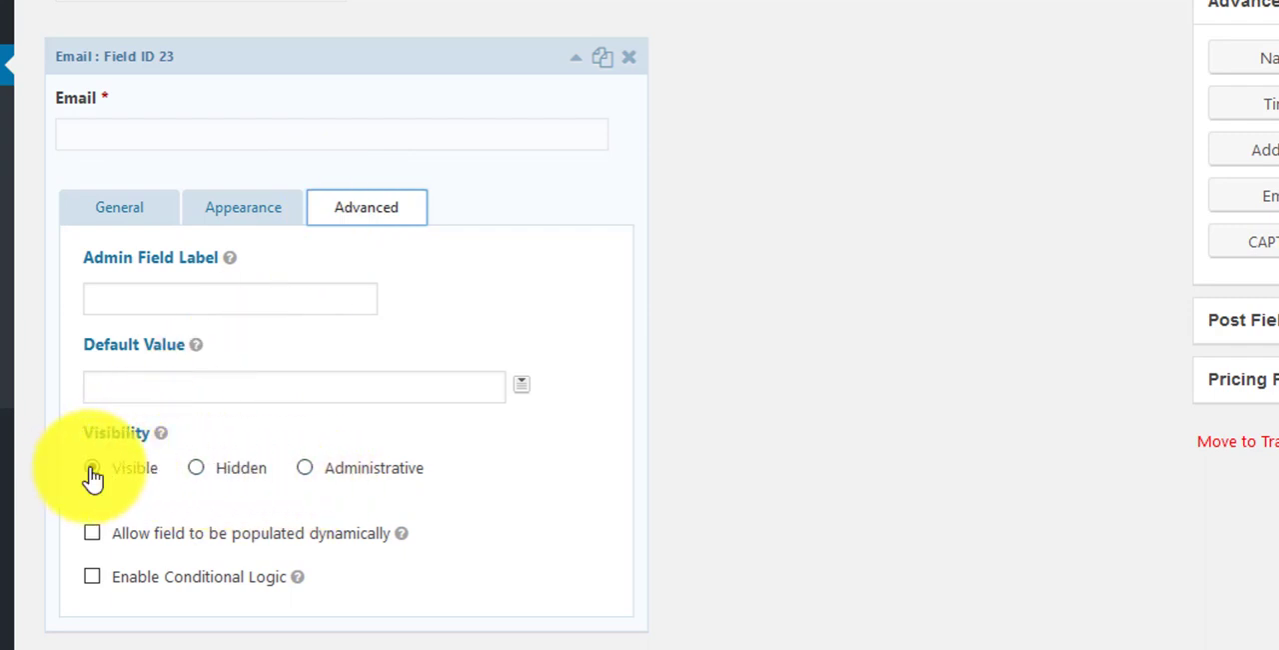
Step: Try the Hidden and Administrative visibility options and conditional logic on the Email field, restoring the original settings
click(214, 468)
click(307, 469)
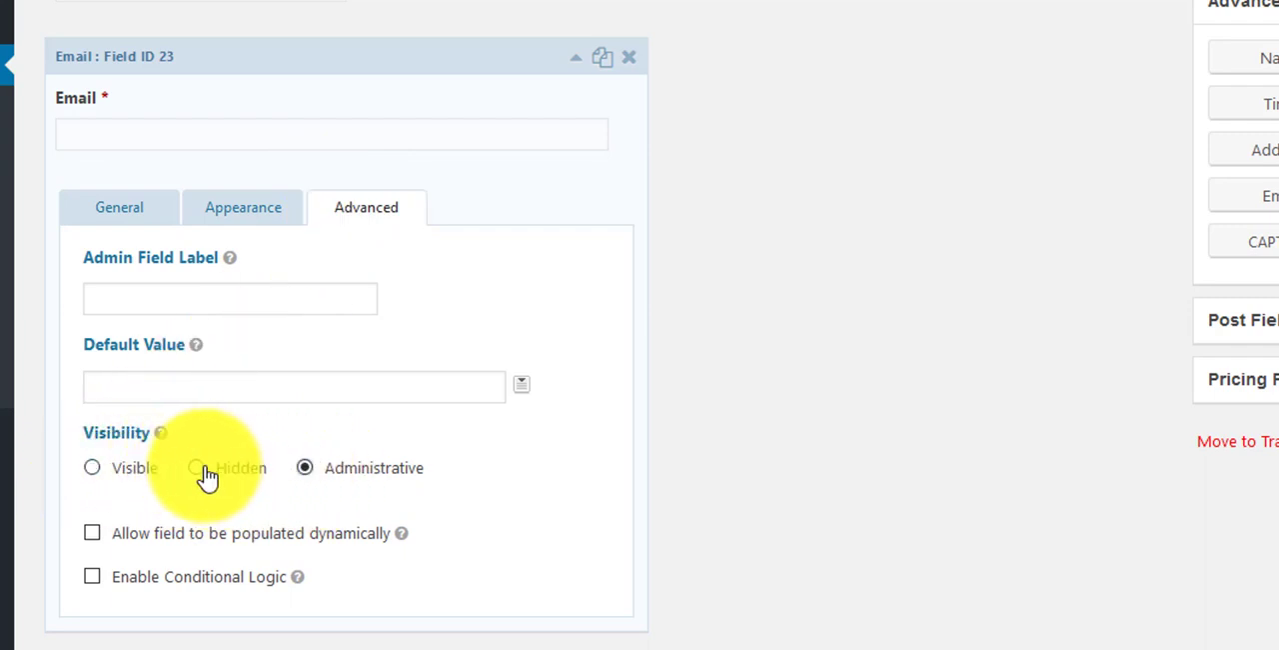
click(210, 468)
click(88, 470)
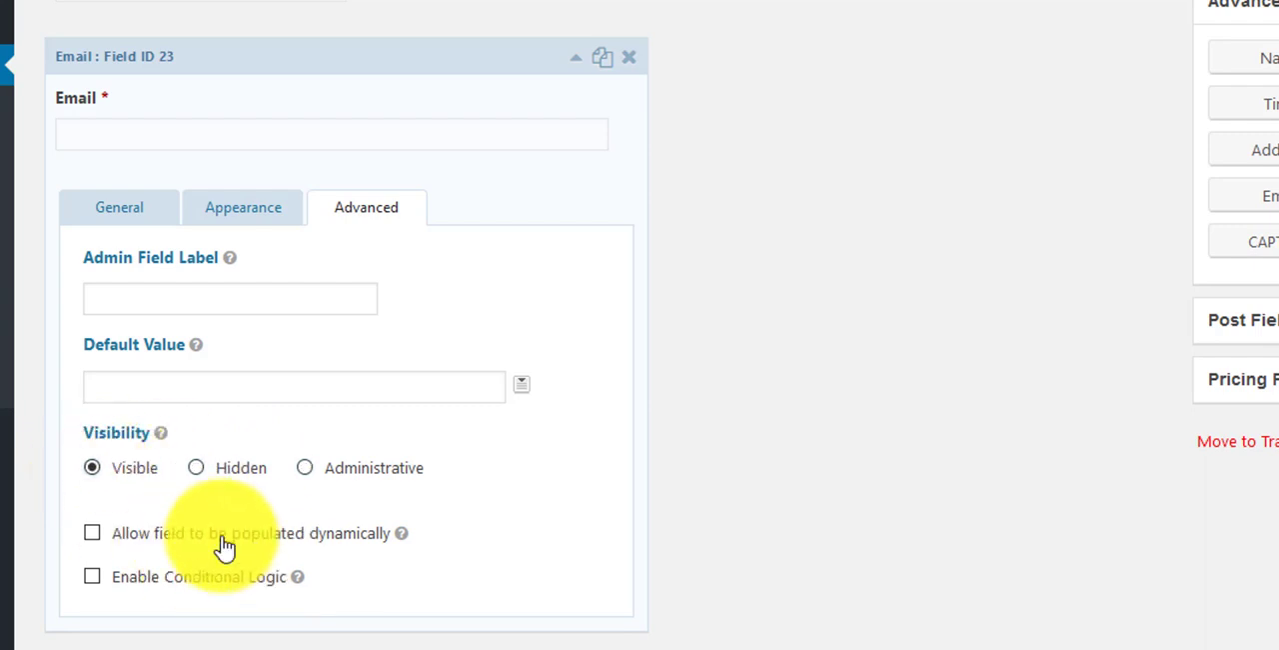
click(93, 579)
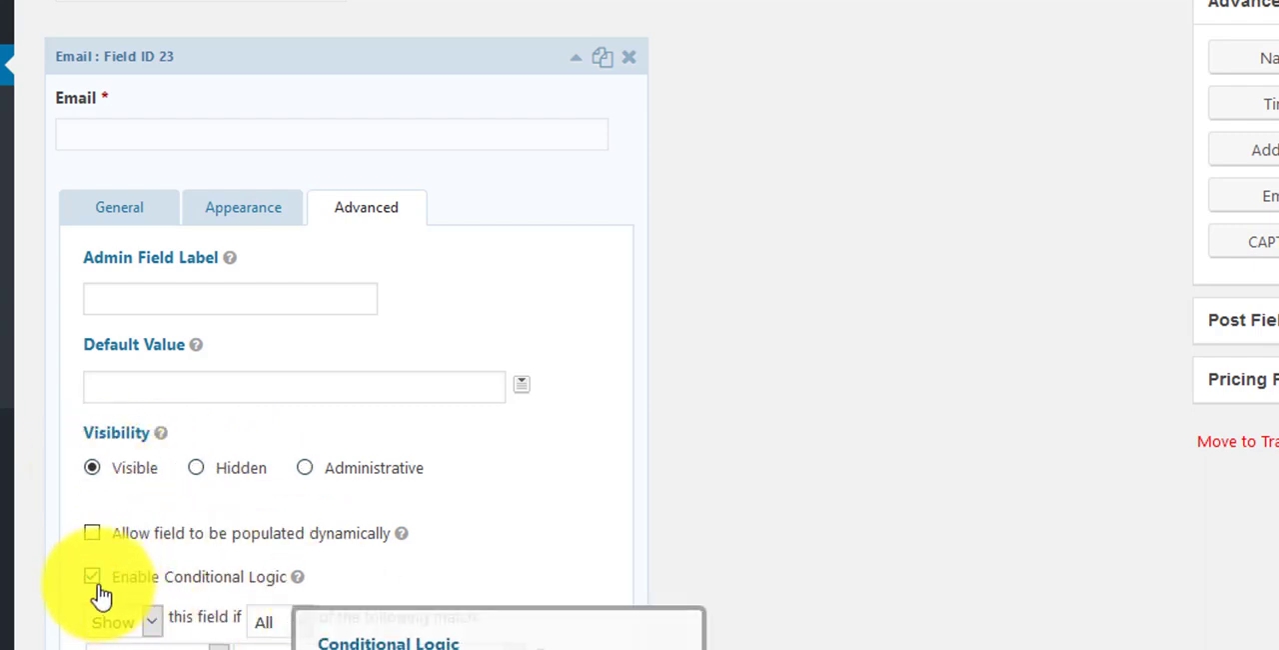
click(92, 578)
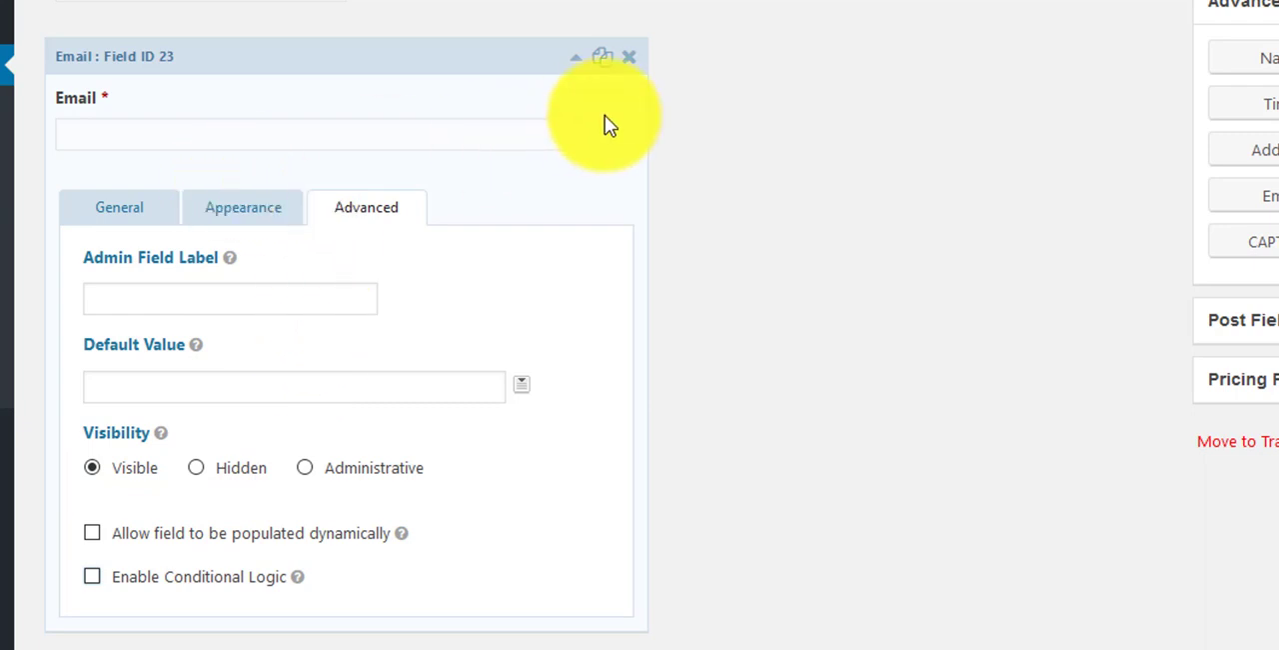
Step: Save the updated form and open the AWeber feeds of the Hidden Fields form
click(449, 54)
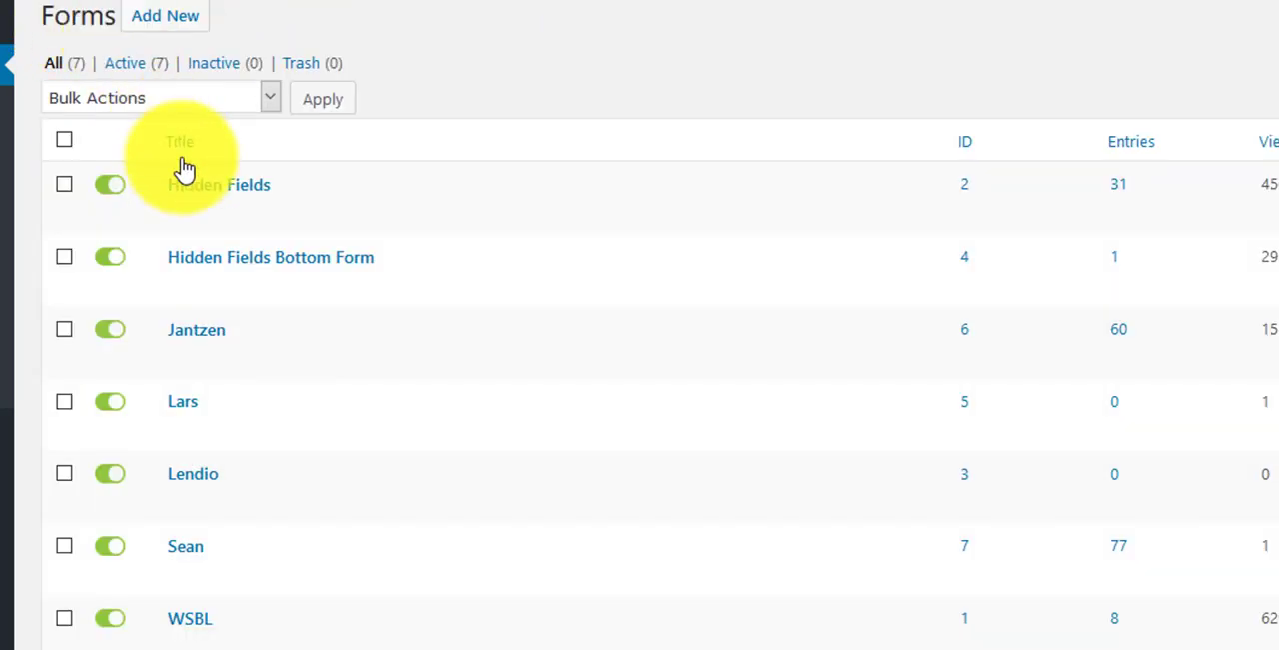
click(200, 190)
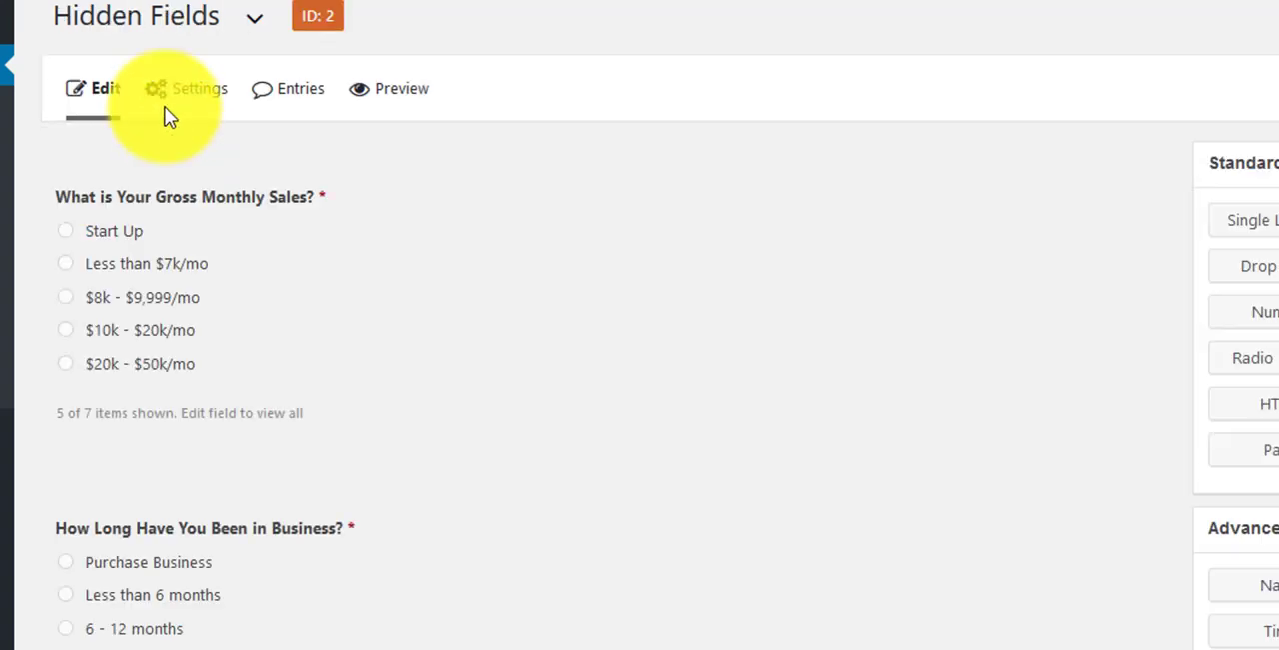
mouse_move(194, 92)
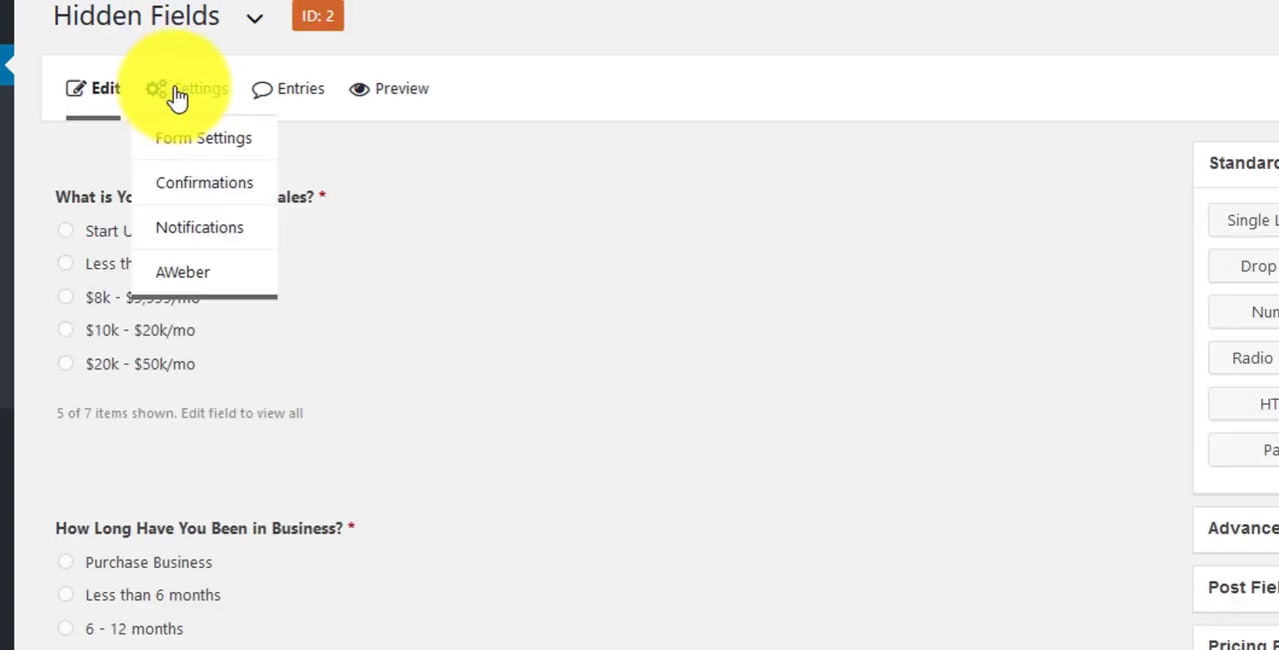
click(190, 271)
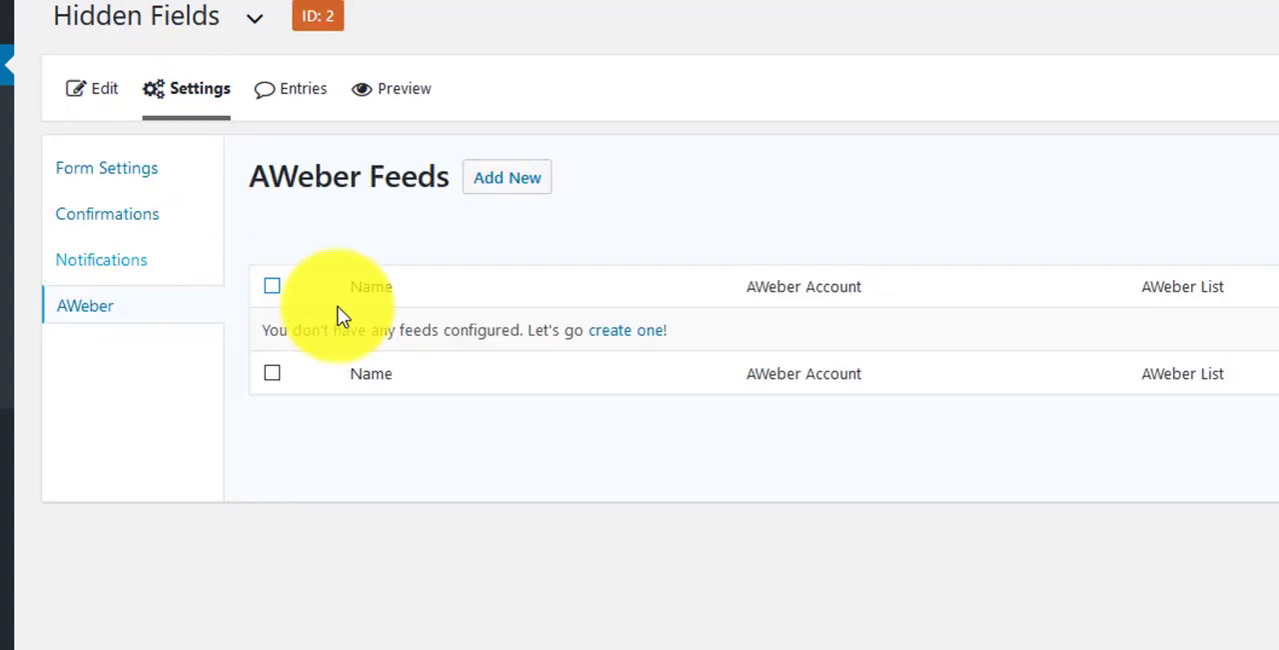
Step: Create an AWeber feed named "10k" with MCA 10k as its contact list
click(608, 331)
triple_click(642, 306)
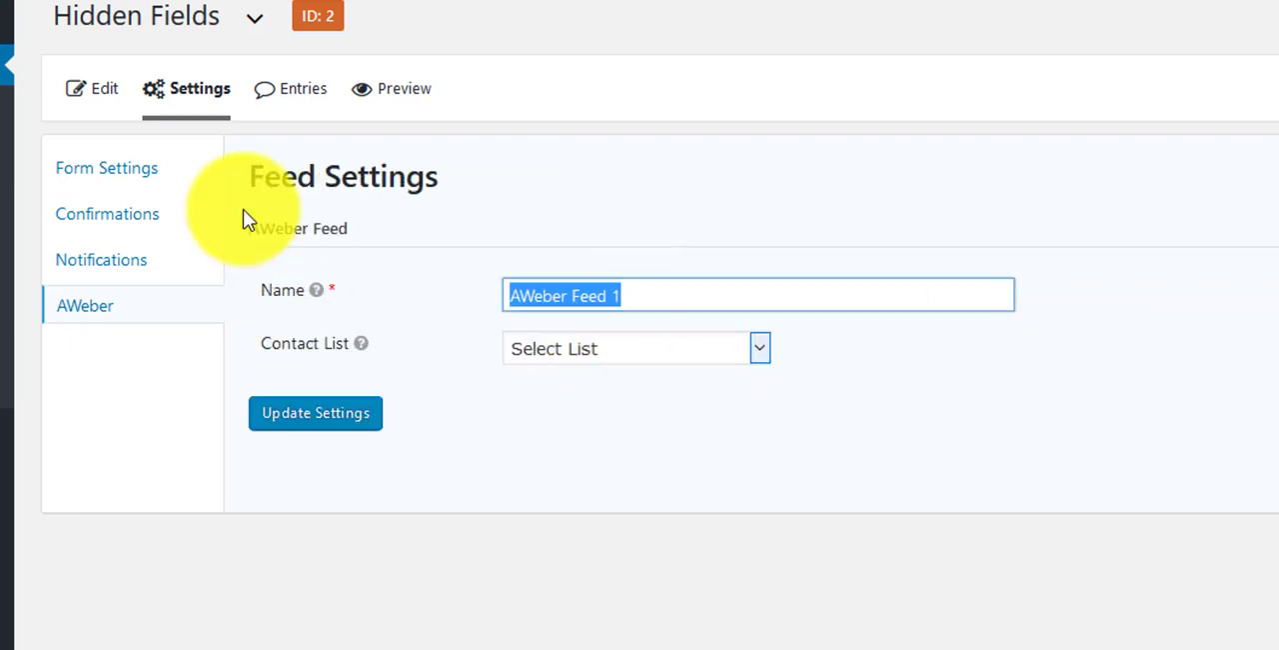
text(10)
click(626, 325)
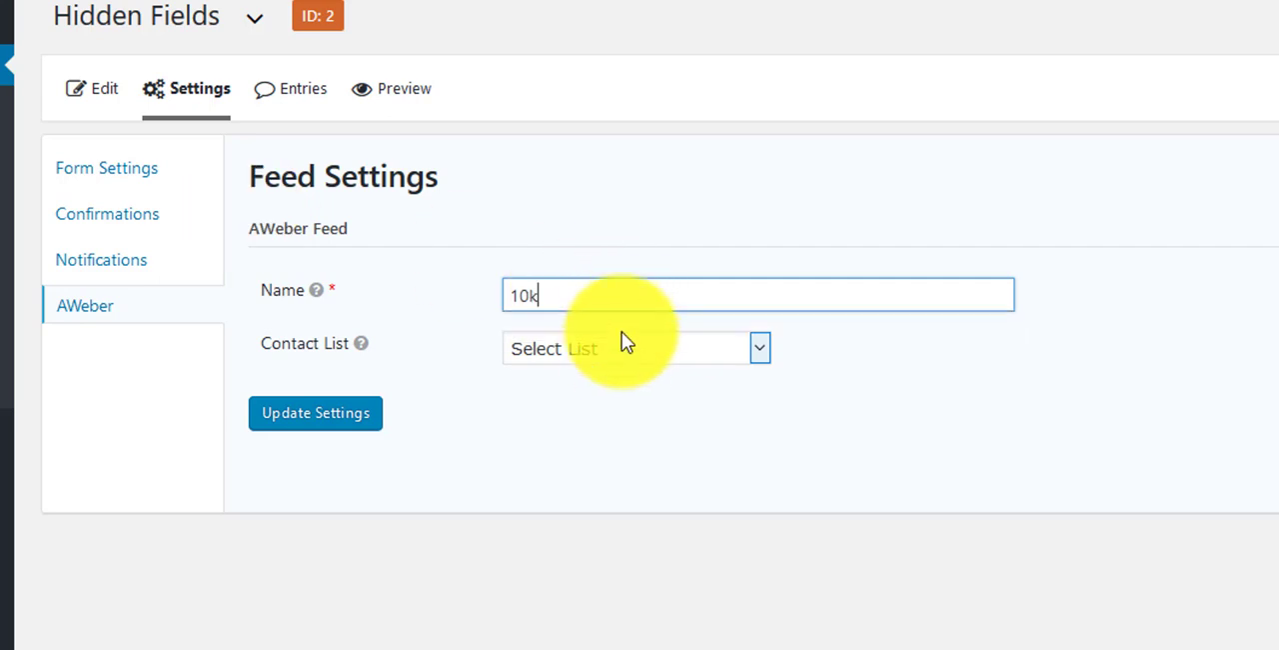
click(616, 352)
click(600, 553)
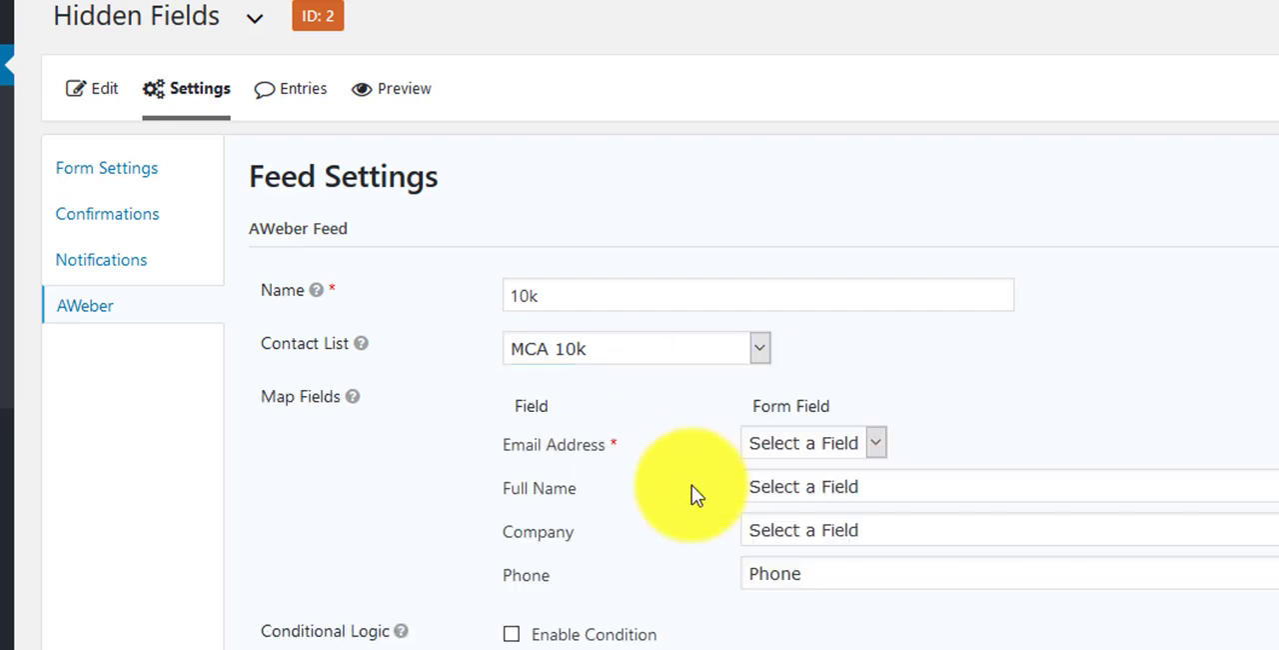
Step: Map the feed's Email Address to Email, Full Name to First Name and Company to Company Name
click(814, 445)
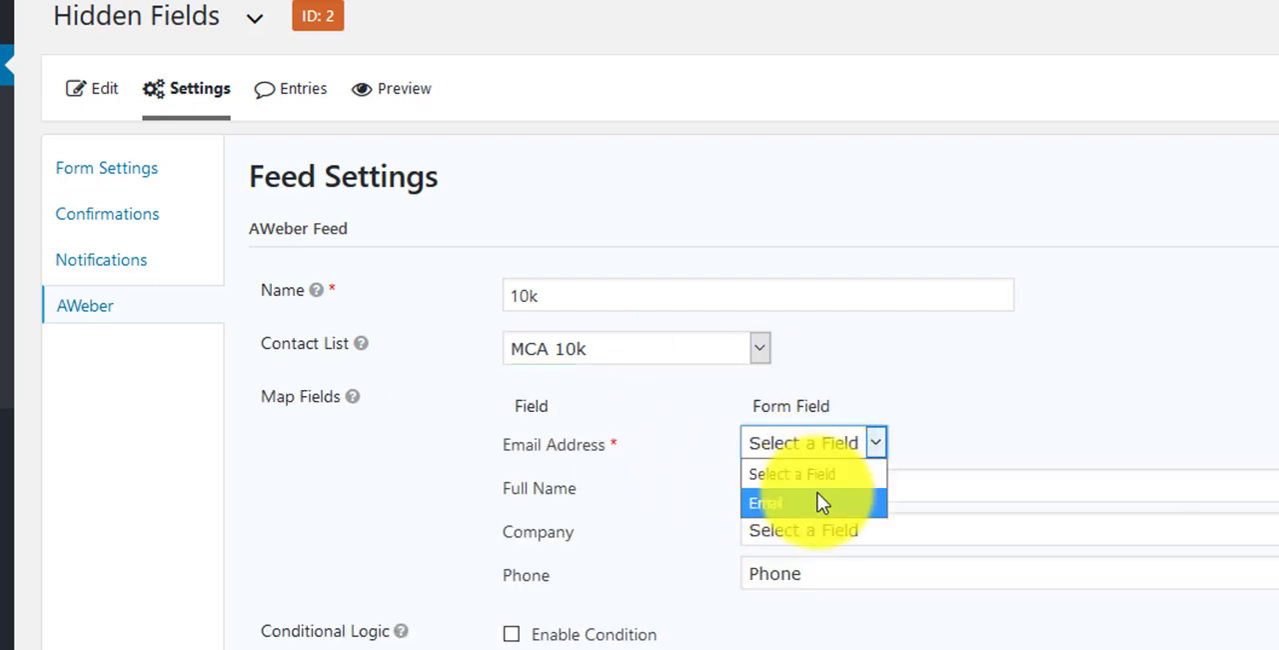
click(790, 502)
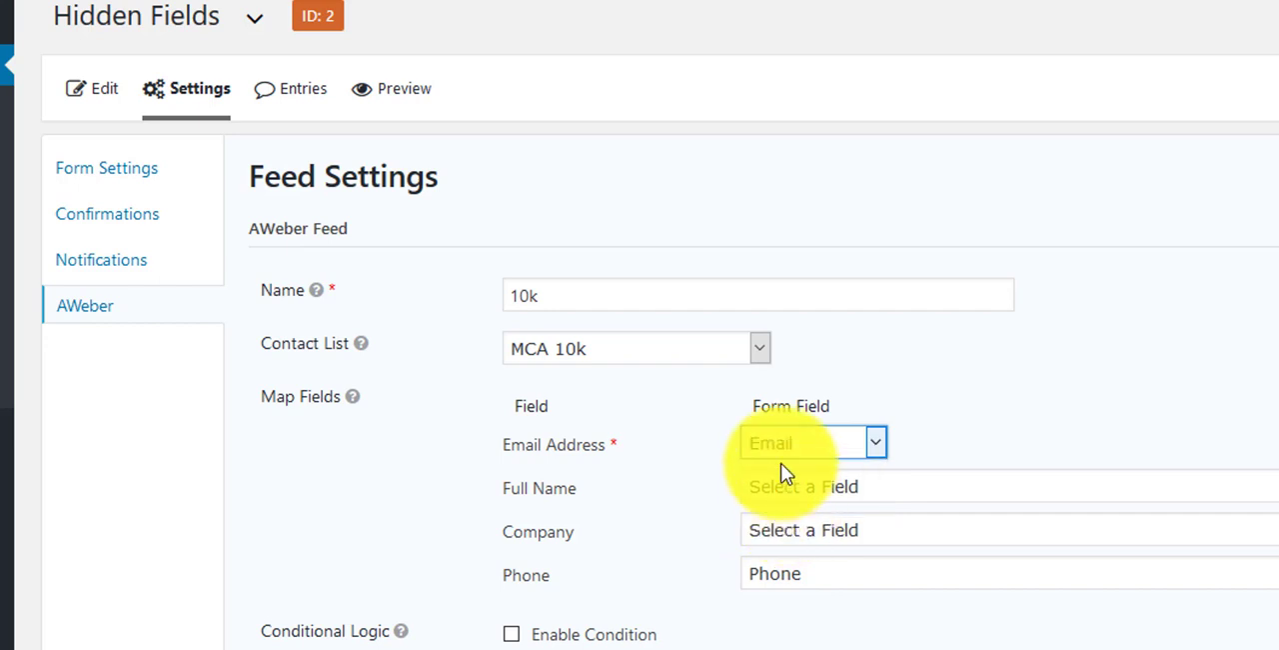
click(790, 488)
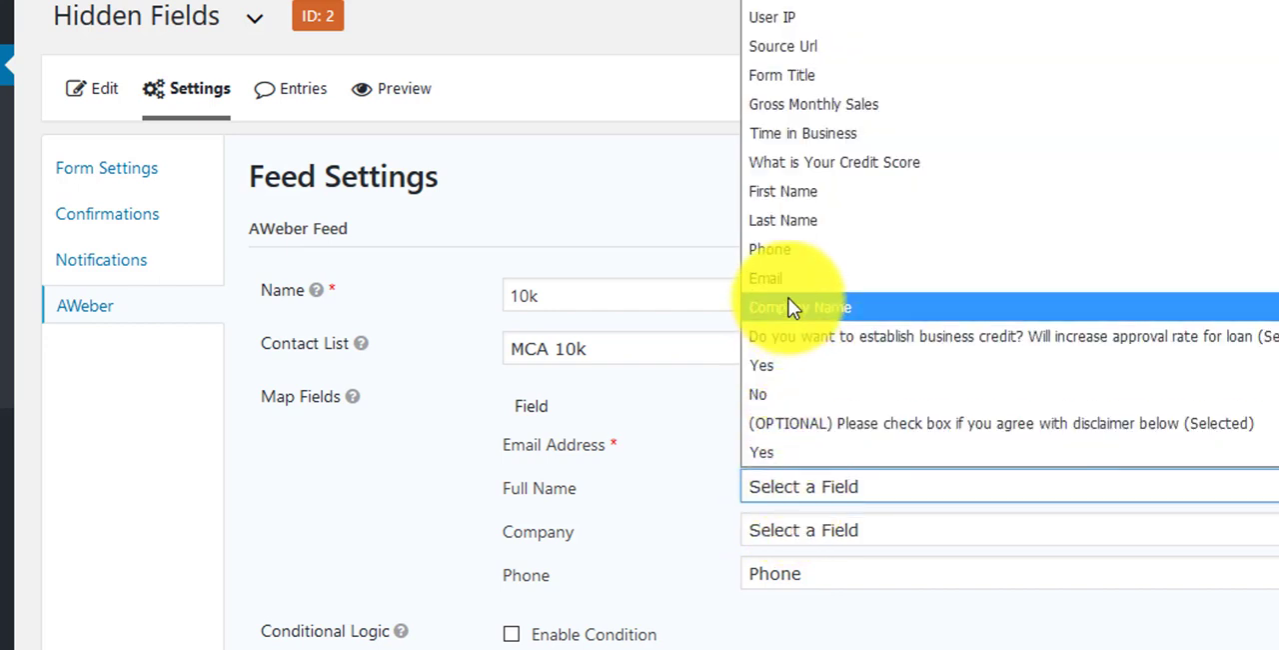
click(781, 193)
click(810, 530)
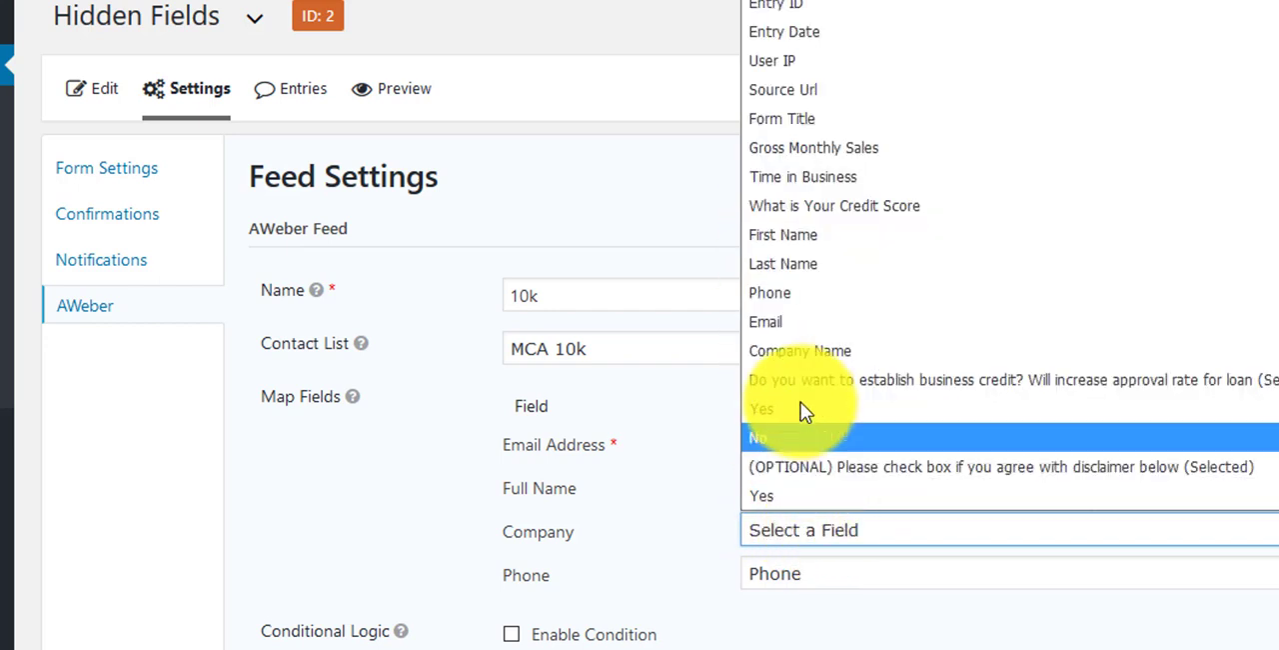
click(796, 350)
click(778, 450)
click(987, 443)
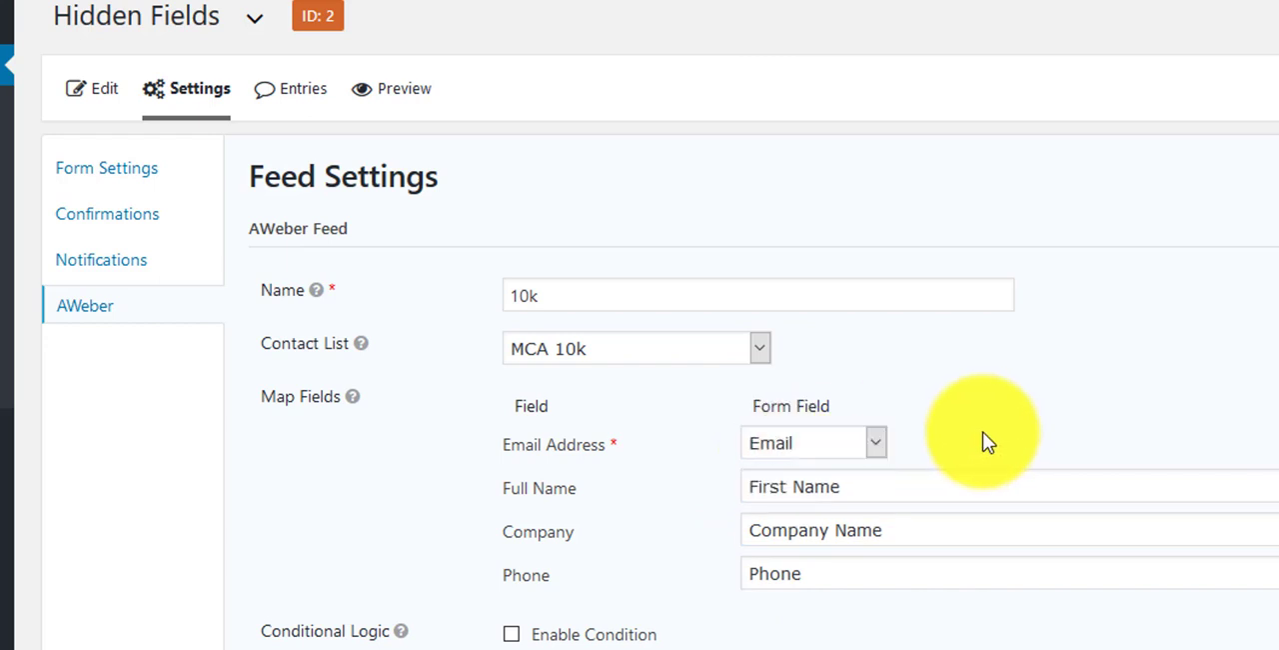